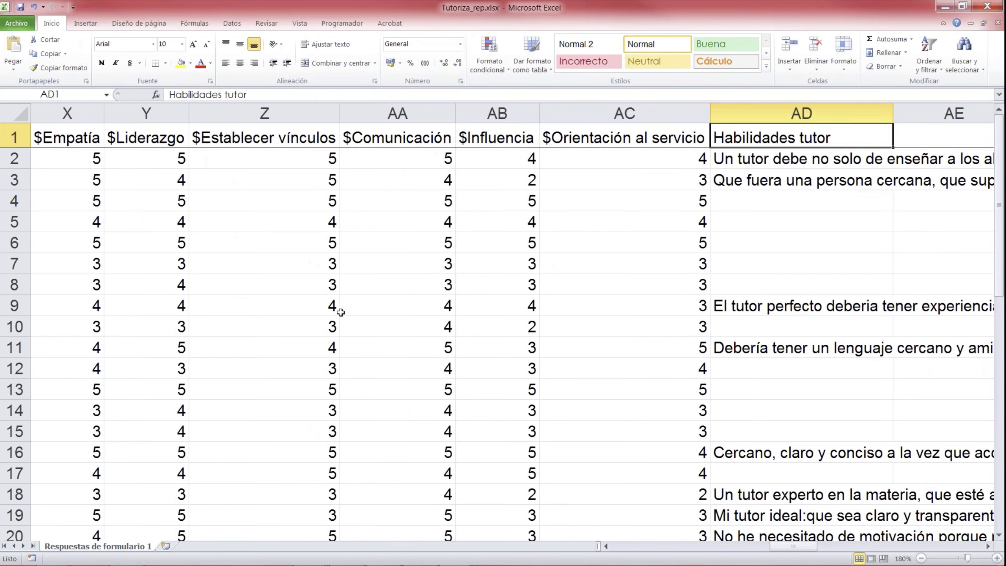
- Close the open Excel workbooks, discarding the changes to TUTORIZACIÓN ONLINE(respuestas en bruto).xlsx
{"action": "mouse_move", "coordinate": [336, 563]}
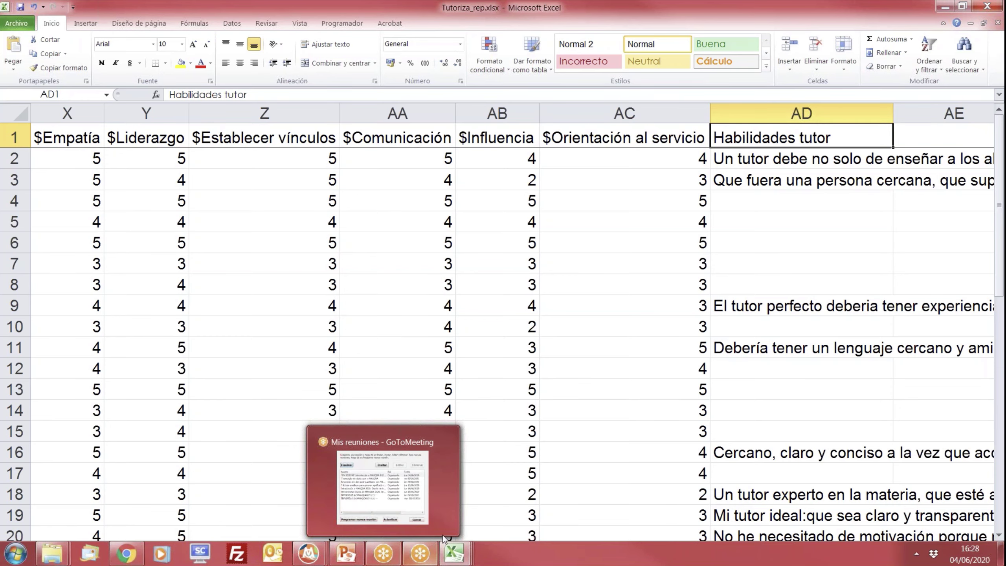
{"action": "mouse_move", "coordinate": [454, 553]}
{"action": "left_click", "coordinate": [314, 491]}
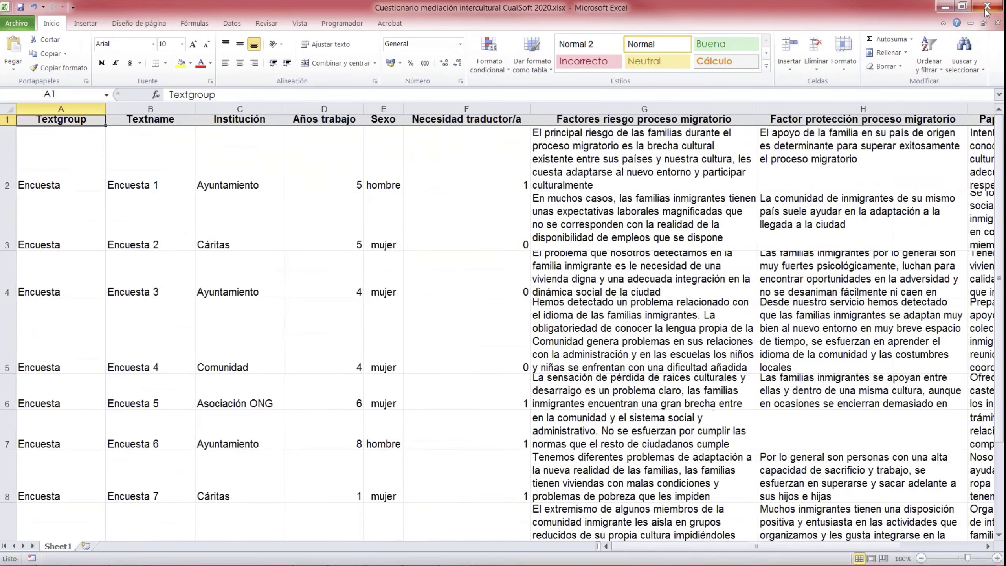
{"action": "left_click", "coordinate": [986, 7]}
{"action": "left_click", "coordinate": [986, 7]}
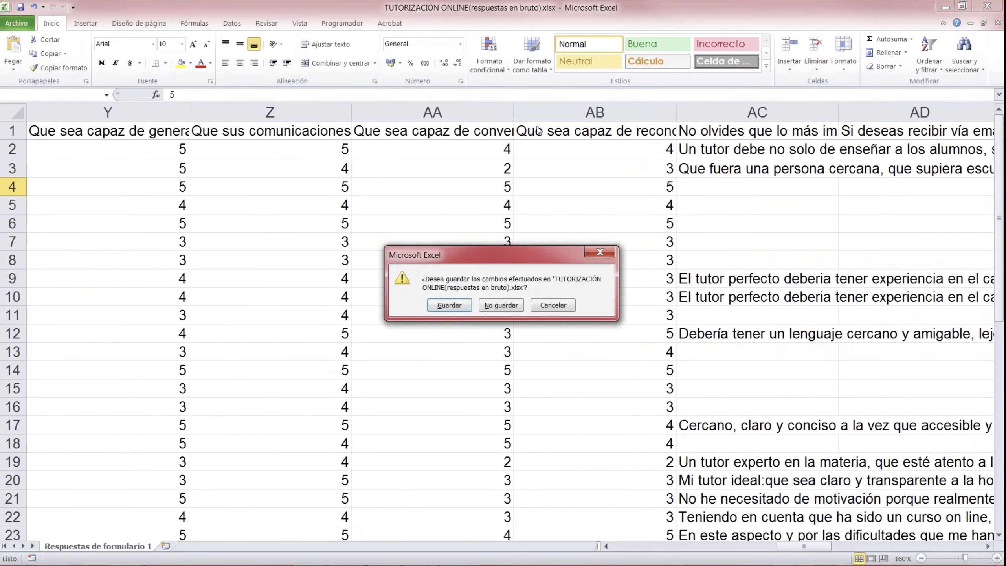
{"action": "left_click", "coordinate": [500, 304]}
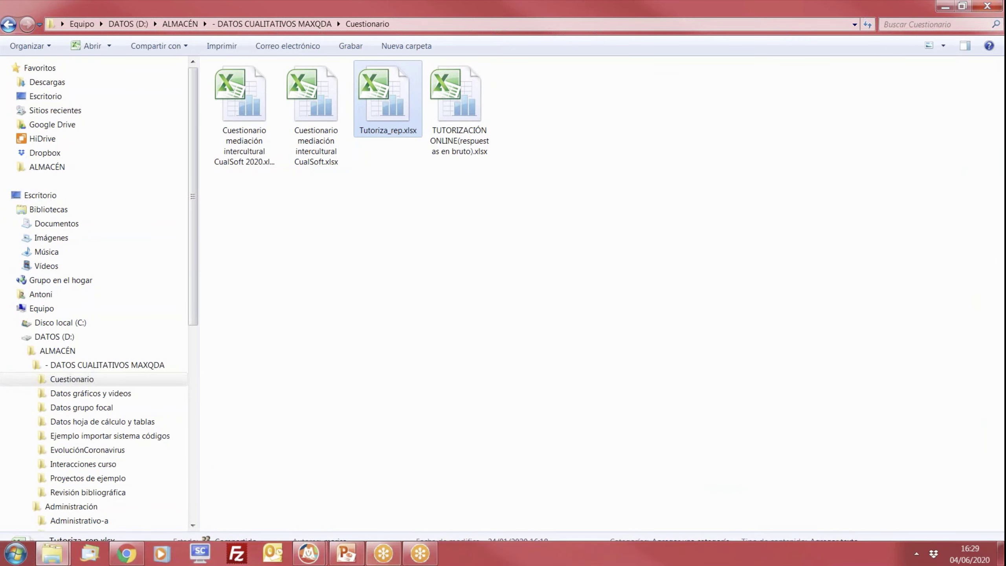
- Switch to the MAXQDA project Cuestionarios y variables- junio and load the Cuestionario mediación intercultural CualSoft workbook for survey data import from Excel
{"action": "mouse_move", "coordinate": [309, 563]}
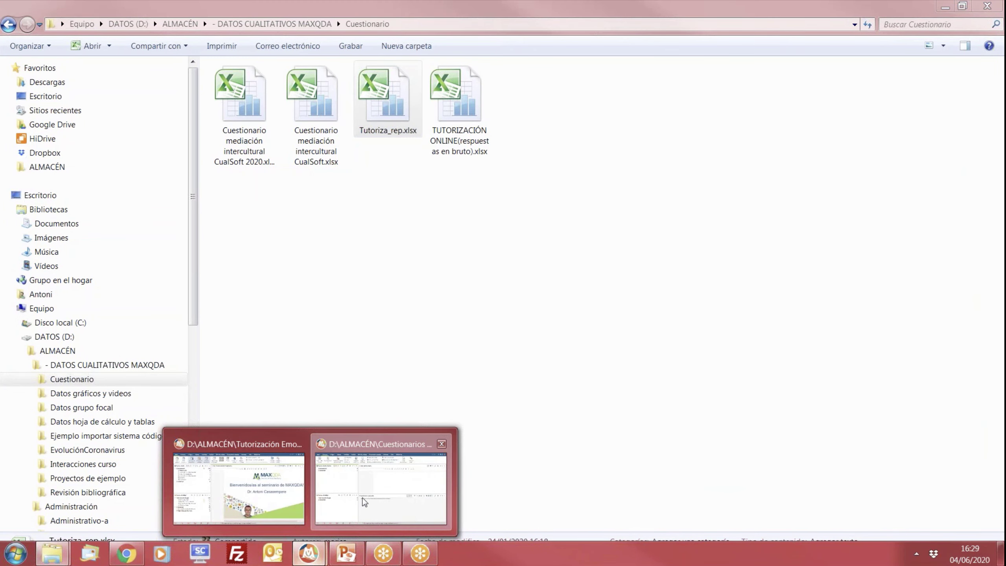
{"action": "left_click", "coordinate": [396, 482]}
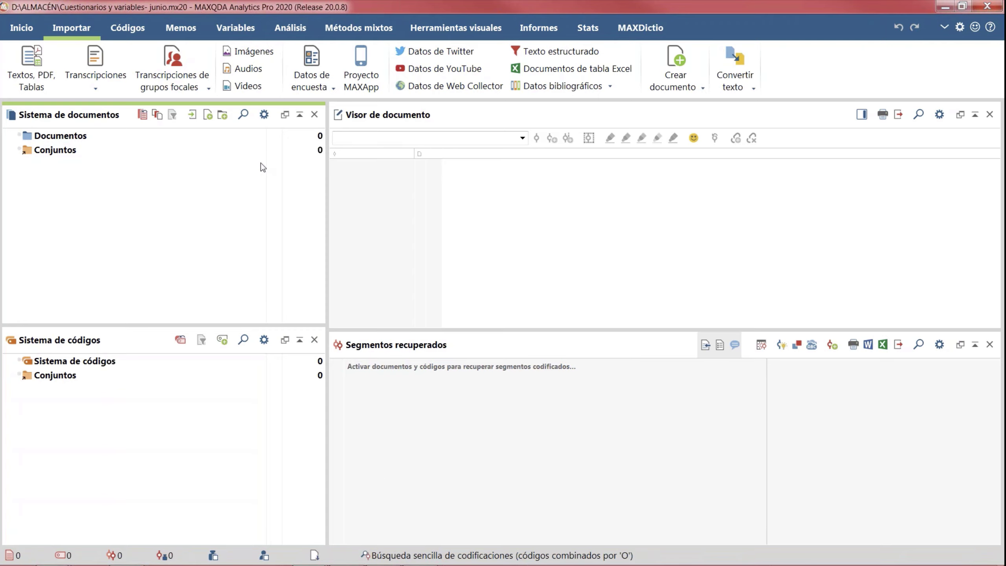
{"action": "left_click", "coordinate": [308, 90]}
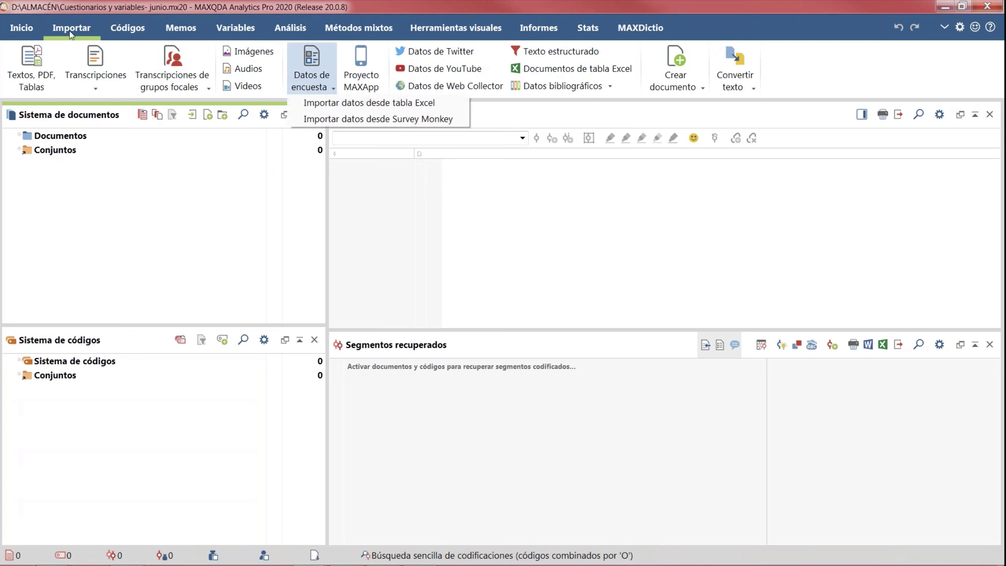
{"action": "left_click", "coordinate": [366, 104]}
{"action": "double_click", "coordinate": [327, 119]}
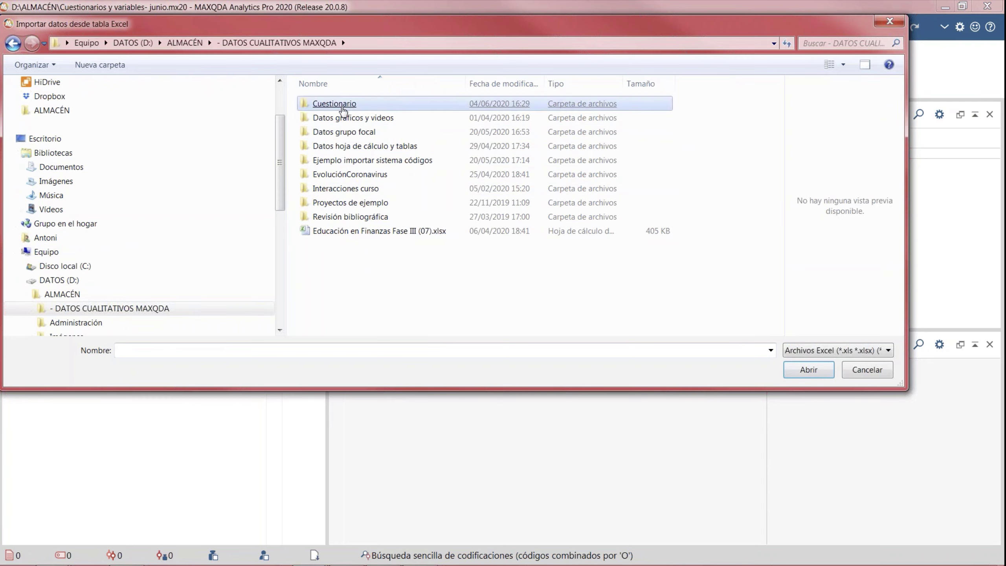
{"action": "double_click", "coordinate": [317, 103]}
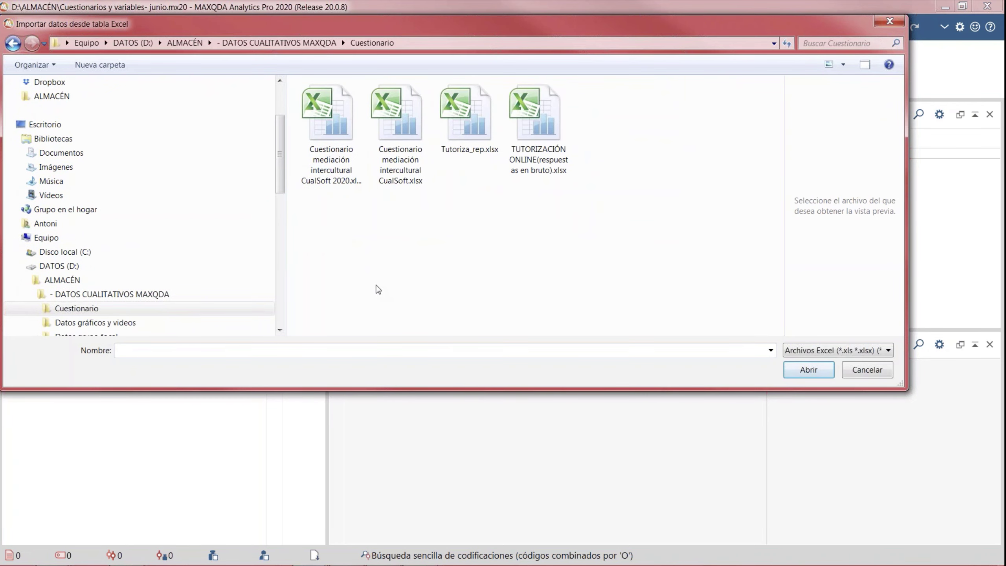
{"action": "left_click", "coordinate": [343, 189]}
{"action": "double_click", "coordinate": [343, 189]}
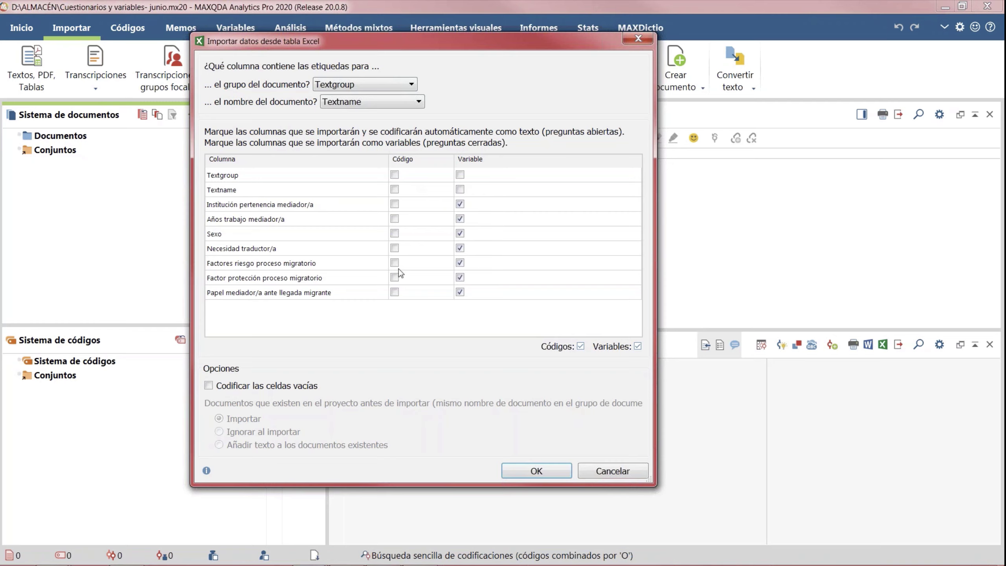
- Import Factores riesgo, Factor protección and Papel mediador/a as codes instead of variables, keeping the closed questions as variables
{"action": "left_click", "coordinate": [461, 278]}
{"action": "left_click", "coordinate": [460, 292]}
{"action": "left_click", "coordinate": [394, 292]}
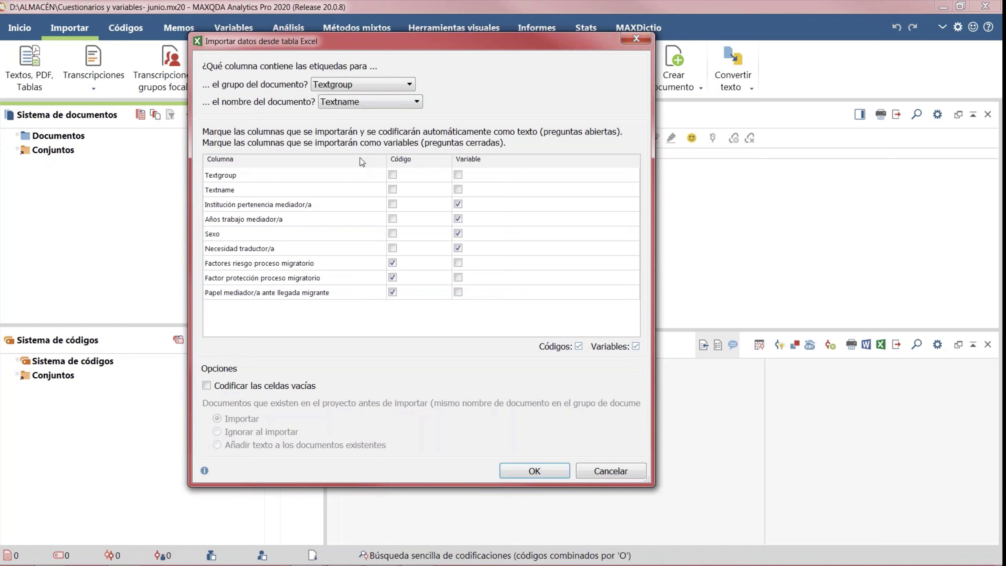
{"action": "left_click", "coordinate": [547, 475]}
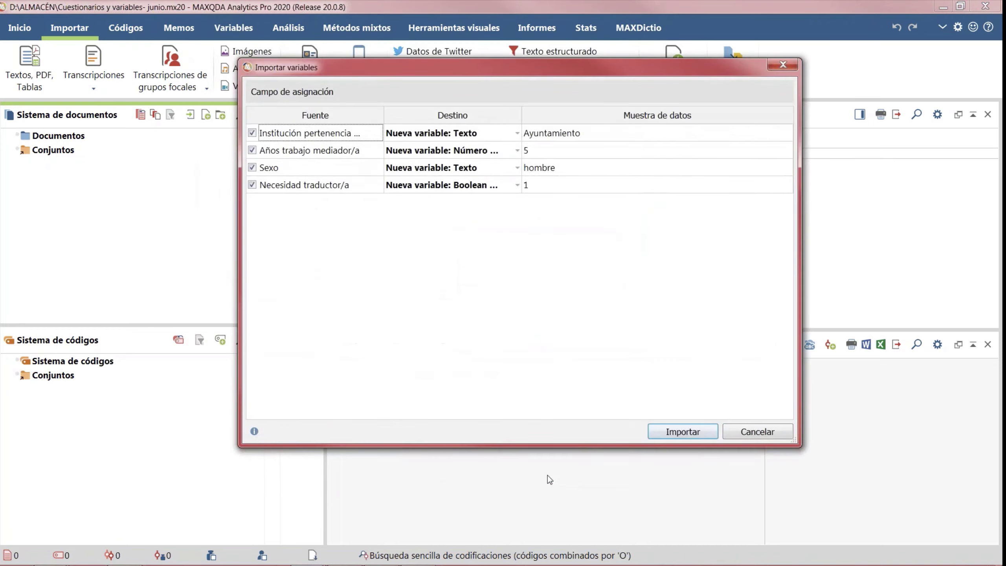
- Widen the Fuente and Destino columns to check the variable assignments, import the four variables and dismiss the import summary
{"action": "left_click_drag", "start_coordinate": [384, 115], "coordinate": [423, 119]}
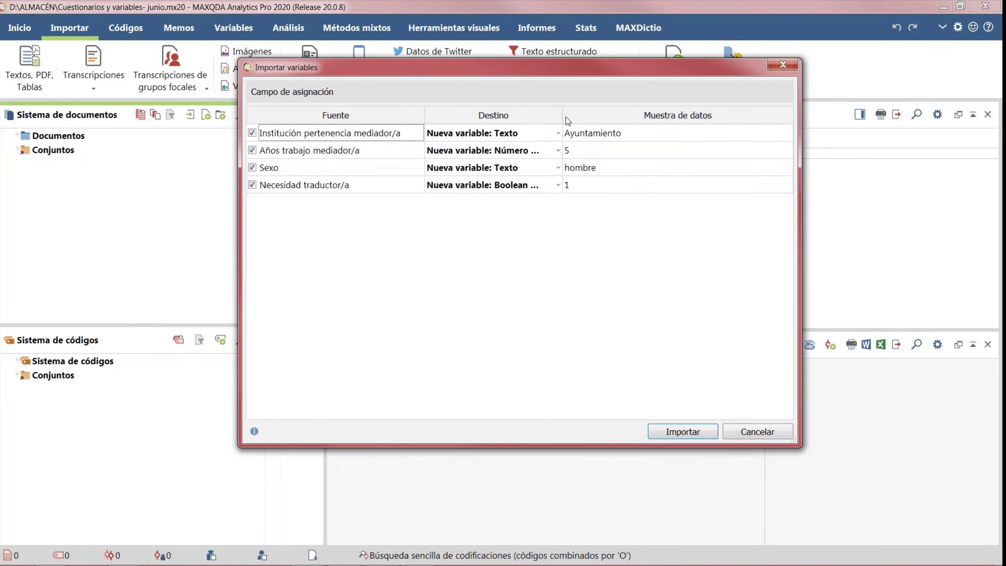
{"action": "left_click_drag", "start_coordinate": [566, 119], "coordinate": [611, 115]}
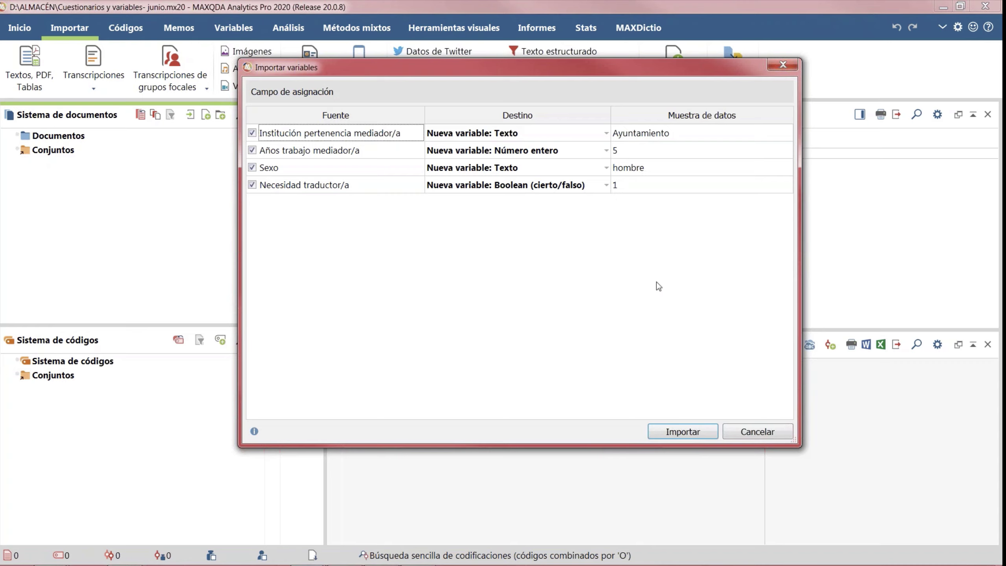
{"action": "left_click", "coordinate": [675, 436]}
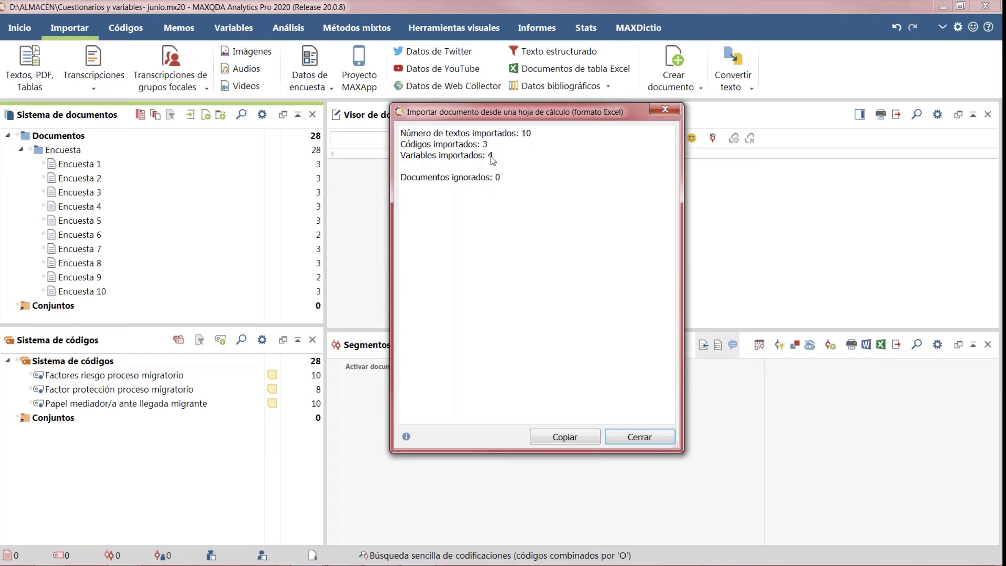
{"action": "left_click", "coordinate": [640, 439]}
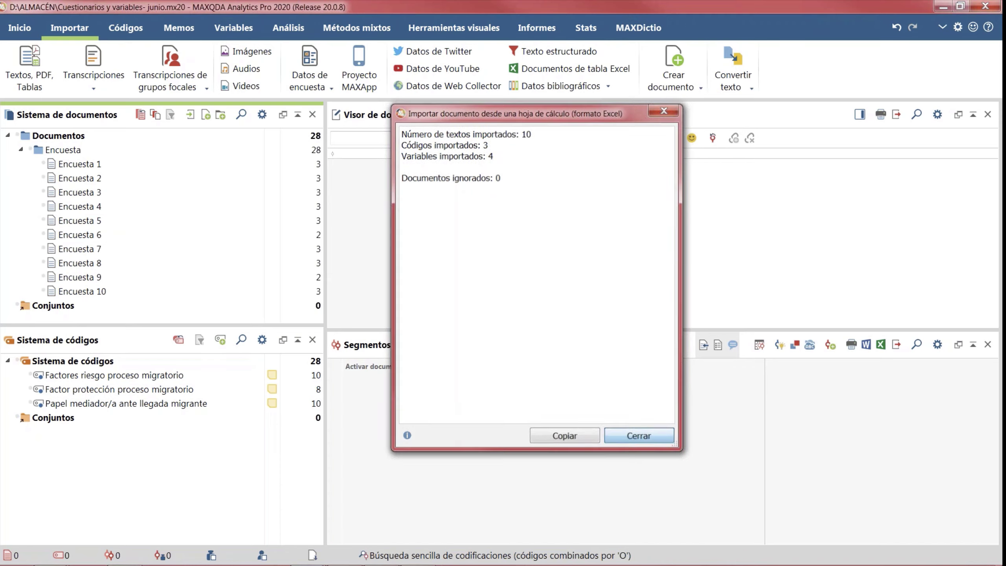
- Open Encuesta 1 and colour Factores riesgo proceso migratorio red, Factor protección proceso migratorio green and Papel mediador/a ante llegada migrante turquoise
{"action": "double_click", "coordinate": [179, 163]}
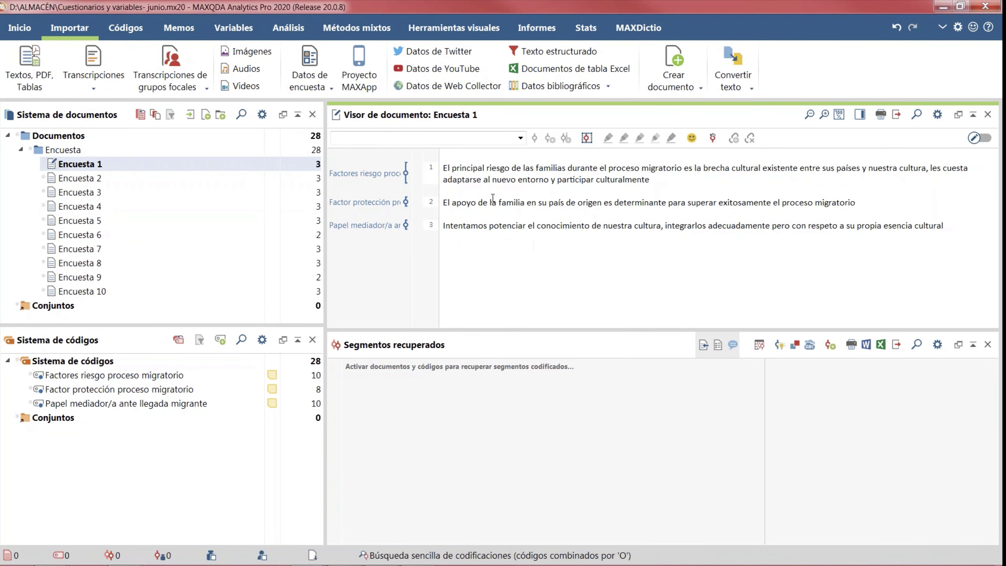
{"action": "scroll", "coordinate": [502, 270], "scroll_direction": "up", "scroll_amount": 4, "text": "ctrl"}
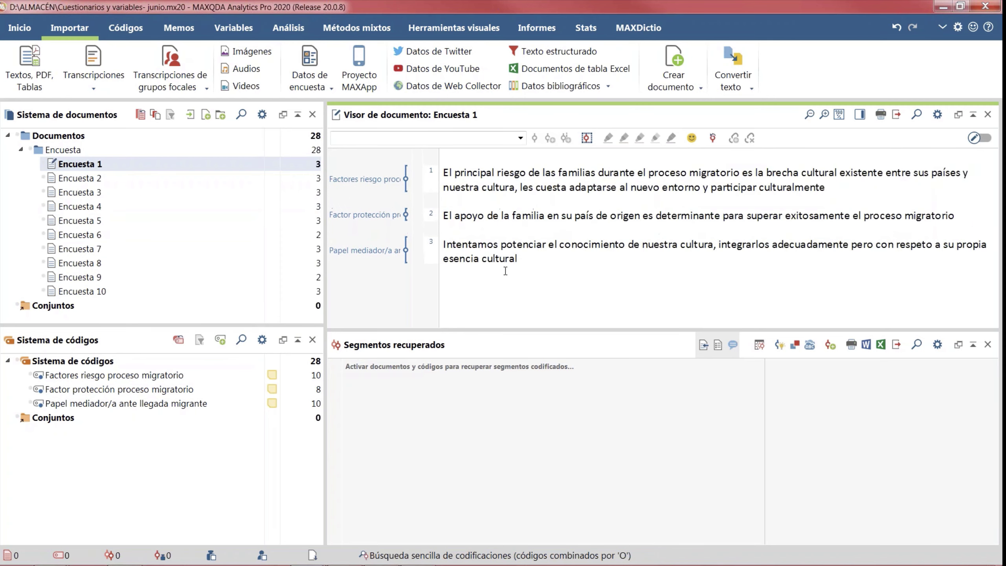
{"action": "right_click", "coordinate": [101, 376]}
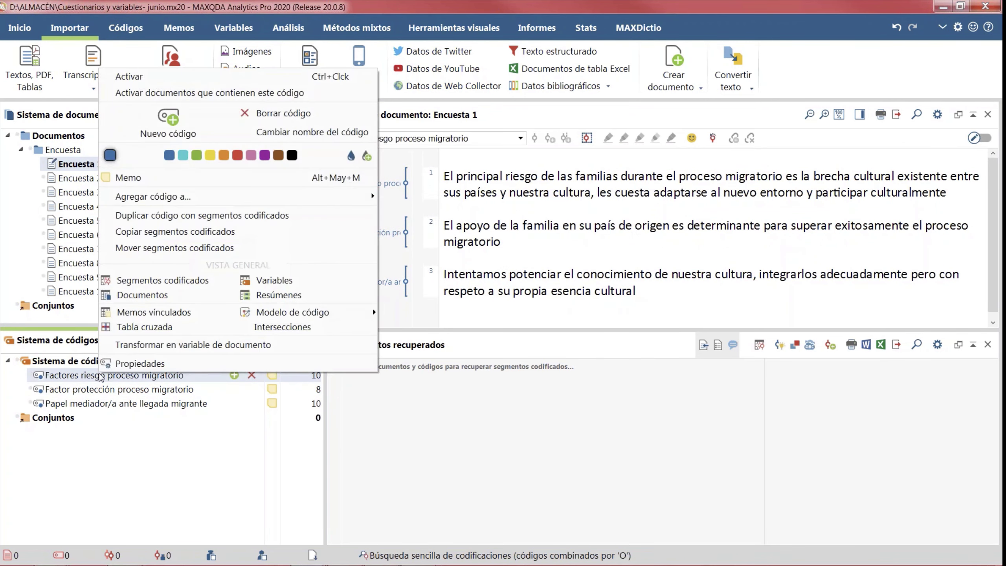
{"action": "left_click", "coordinate": [237, 155]}
{"action": "right_click", "coordinate": [135, 393]}
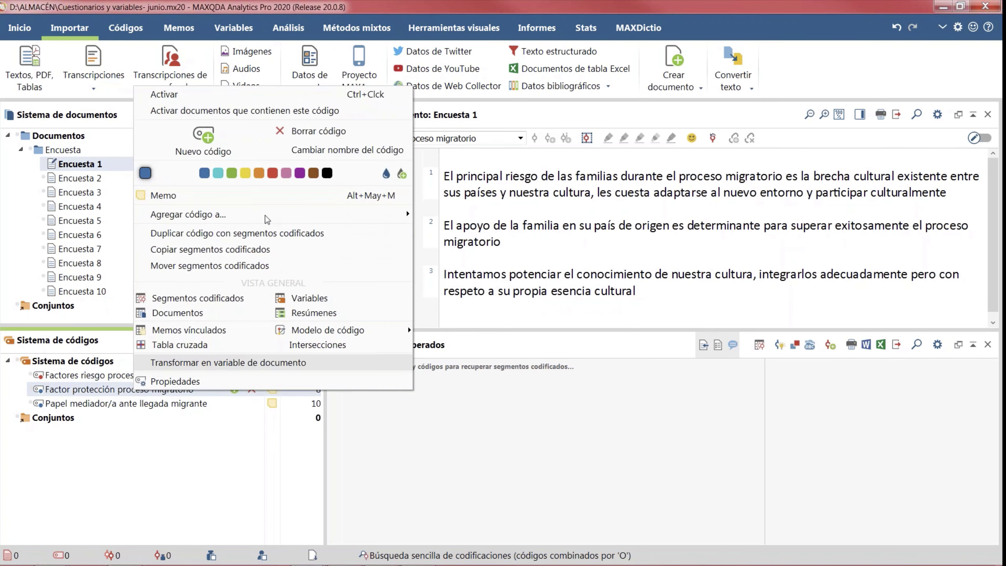
{"action": "left_click", "coordinate": [238, 175]}
{"action": "right_click", "coordinate": [157, 407]}
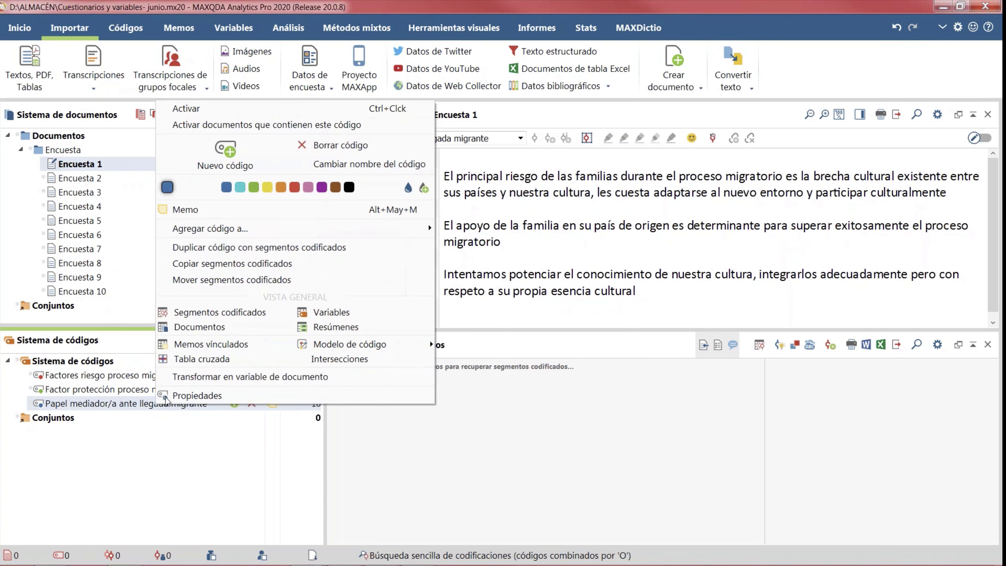
{"action": "left_click", "coordinate": [246, 198]}
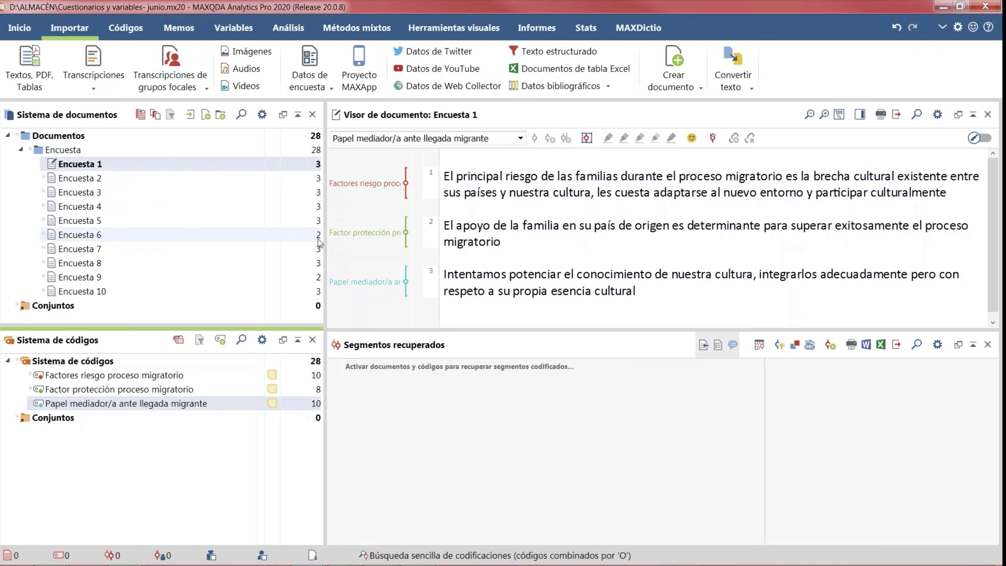
- Open Encuesta 6 and examine which of its open answers are coded
{"action": "double_click", "coordinate": [102, 236]}
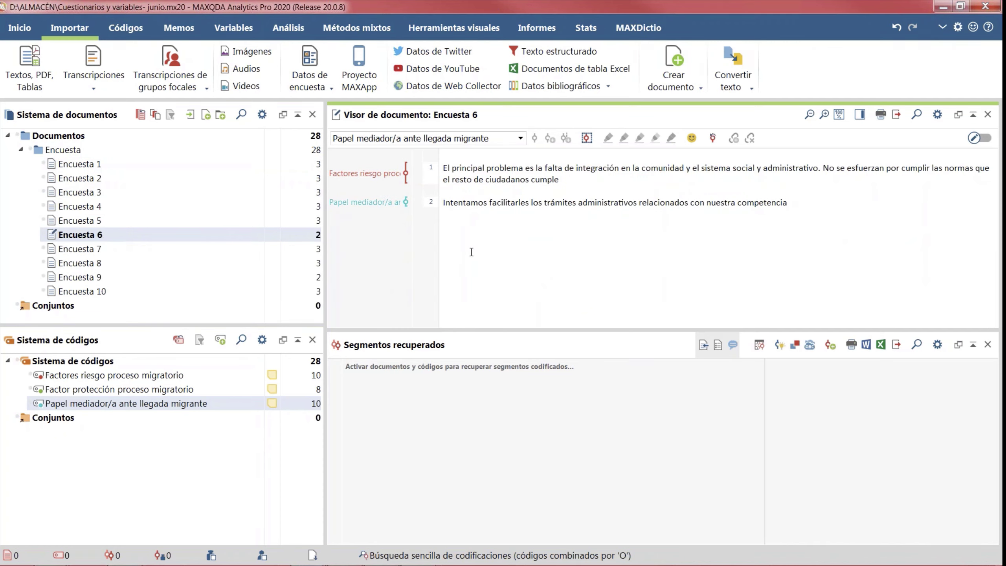
{"action": "left_click", "coordinate": [471, 254]}
{"action": "scroll", "coordinate": [472, 256], "scroll_direction": "up", "scroll_amount": 5, "text": "ctrl"}
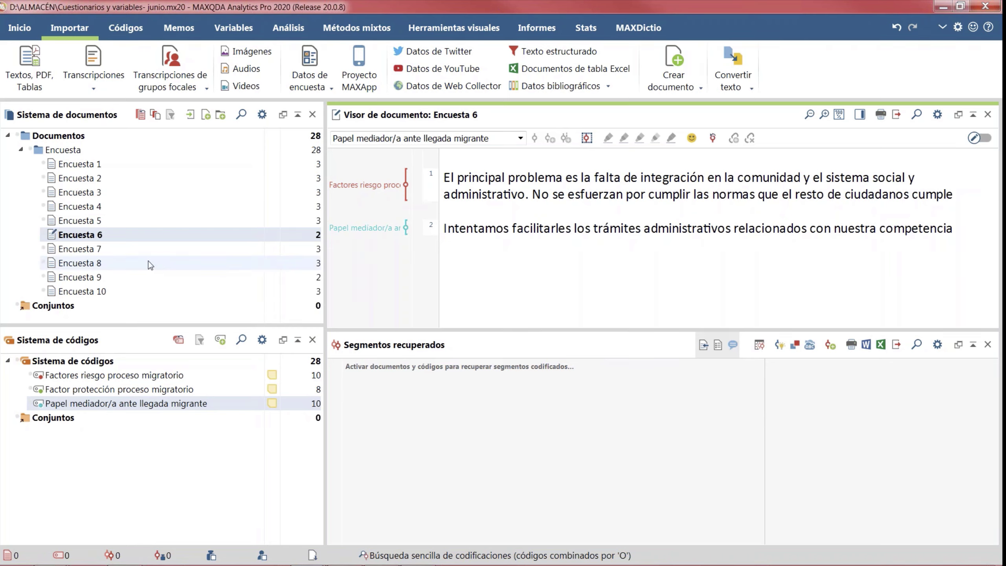
- Code Encuesta 9's opening clause up to "inmigrantes" with a new red code Escasez de empleo, nested under Factores riesgo proceso migratorio
{"action": "double_click", "coordinate": [97, 279]}
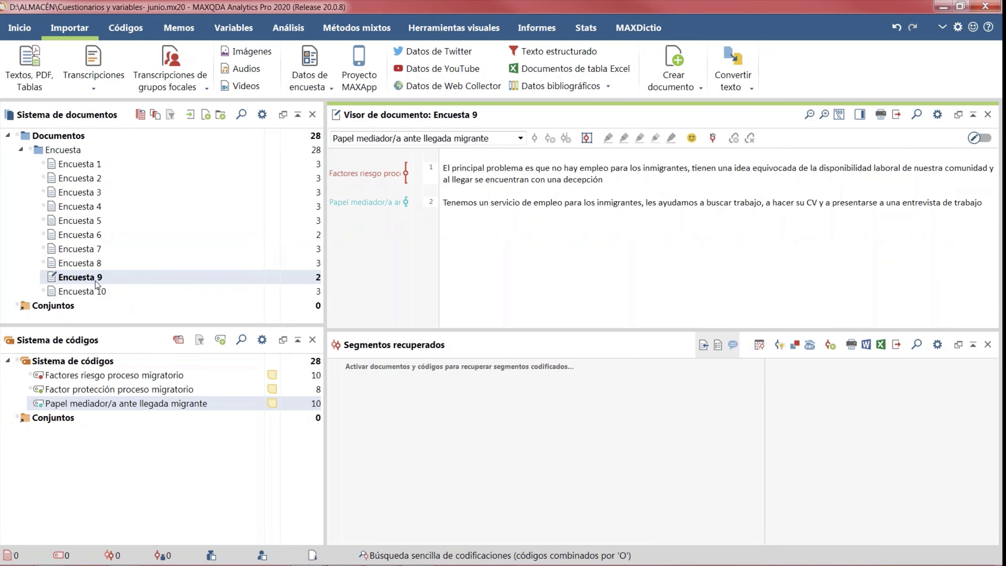
{"action": "scroll", "coordinate": [541, 276], "scroll_direction": "up", "scroll_amount": 2, "text": "ctrl"}
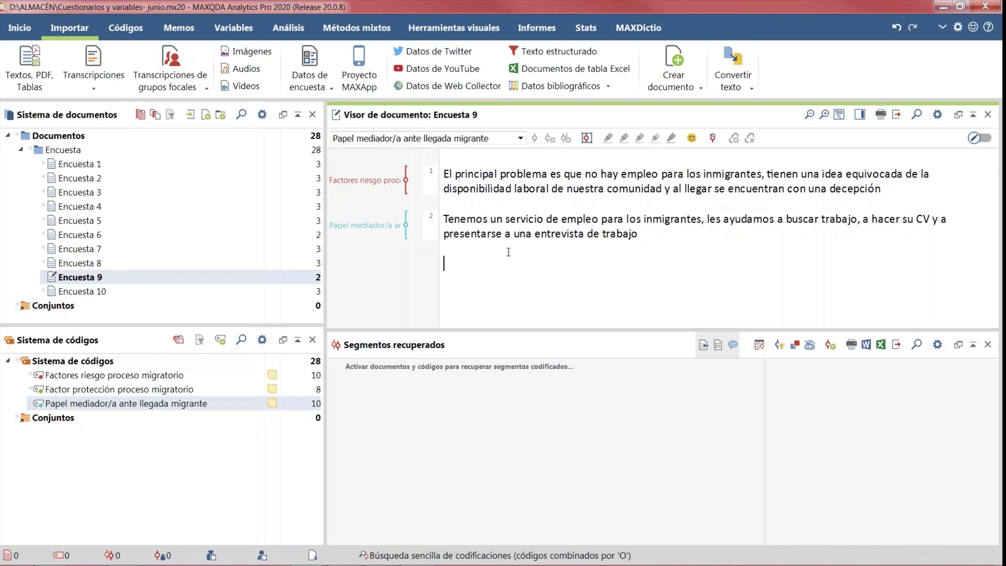
{"action": "left_click_drag", "start_coordinate": [446, 174], "coordinate": [764, 174]}
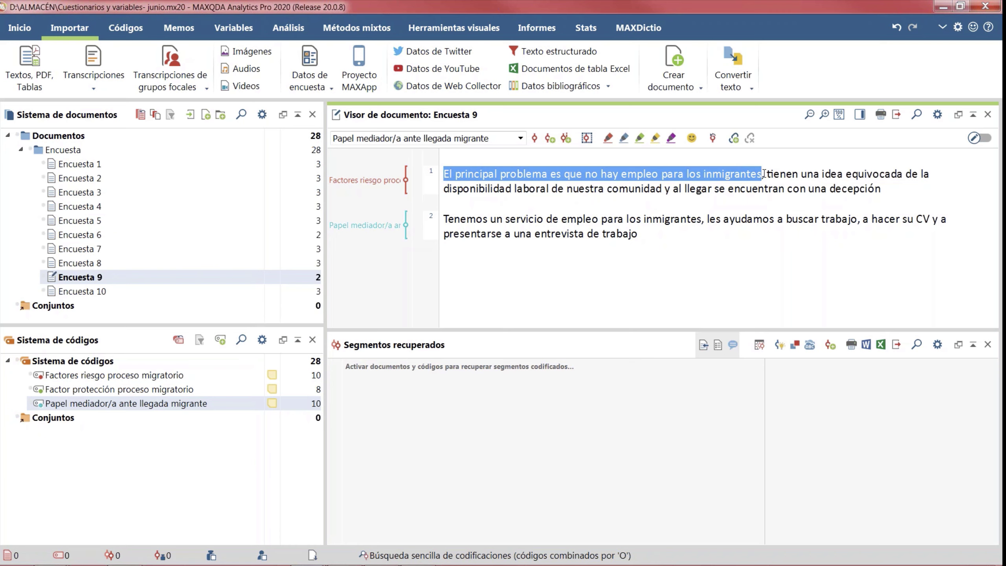
{"action": "right_click", "coordinate": [751, 173]}
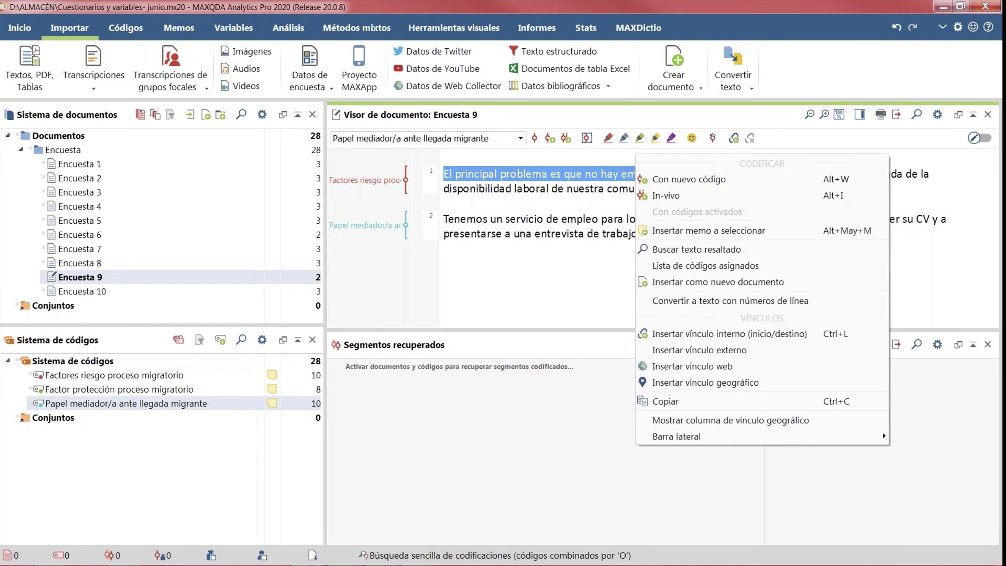
{"action": "left_click", "coordinate": [711, 184]}
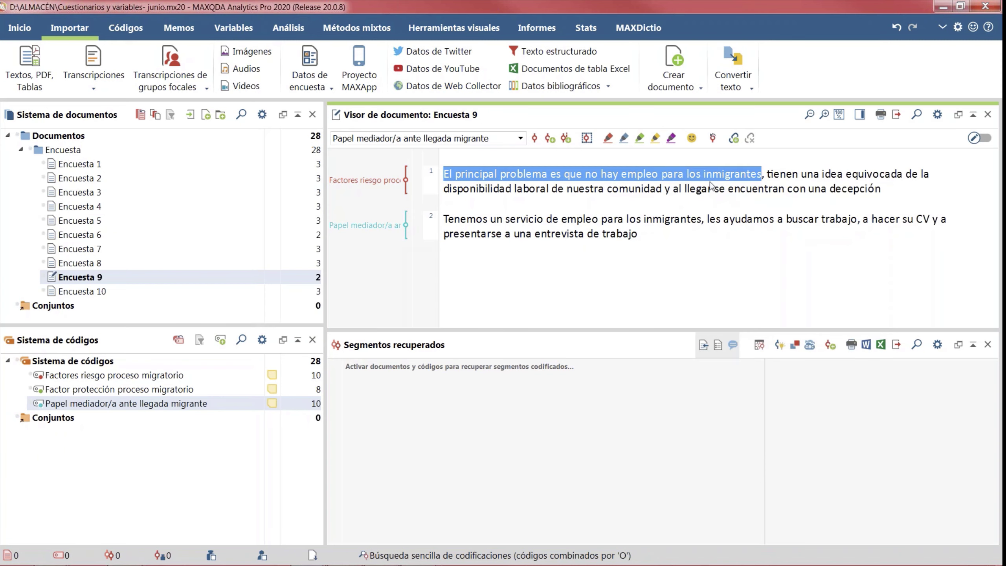
{"action": "type", "text": "E"}
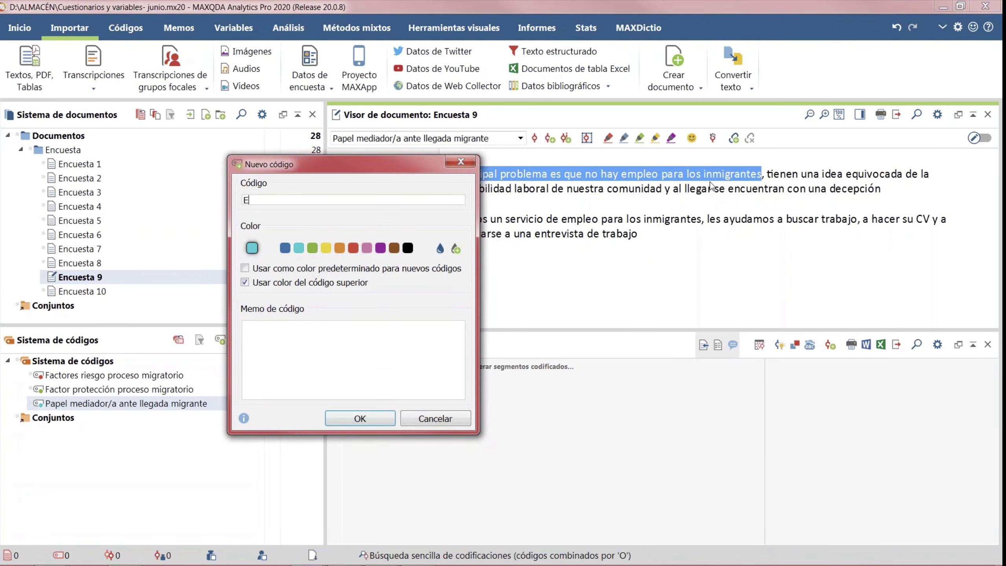
{"action": "type", "text": "scasez de empleo"}
{"action": "left_click", "coordinate": [354, 250]}
{"action": "left_click", "coordinate": [360, 417]}
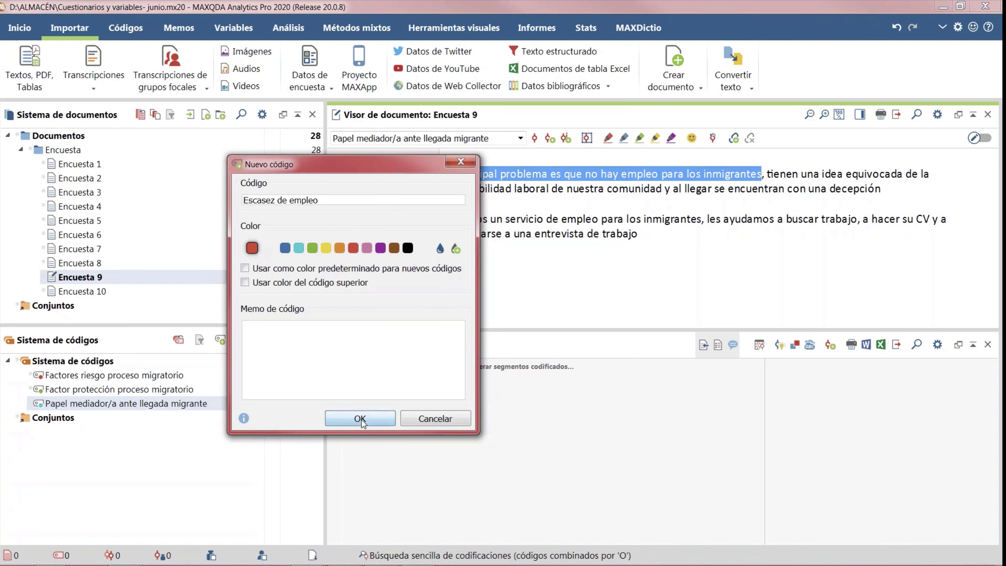
{"action": "left_click_drag", "start_coordinate": [99, 420], "coordinate": [126, 379]}
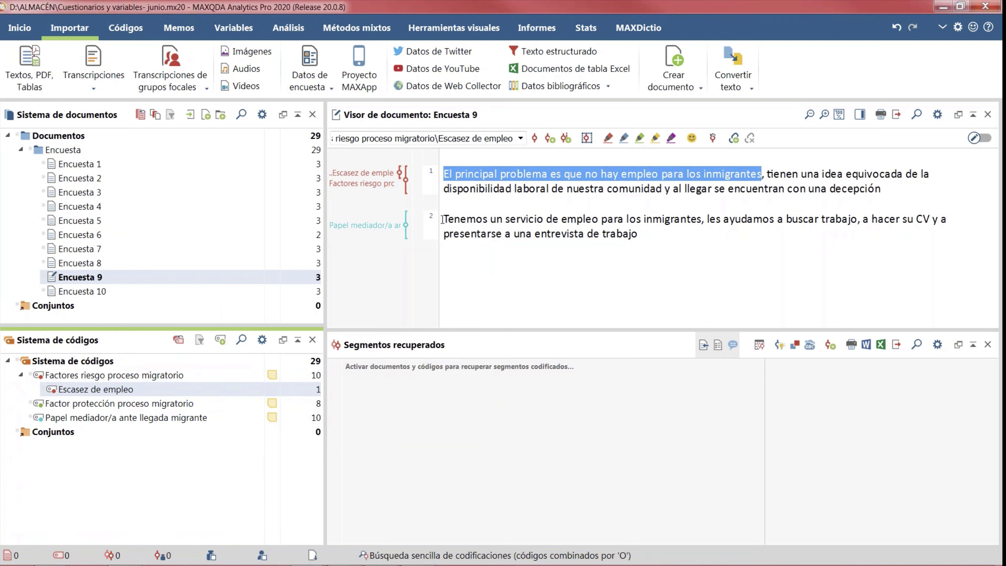
- Code Encuesta 9's second answer up to "inmigrantes" with a new turquoise code Servicio de empleo, nested under Papel mediador/a ante llegada migrante
{"action": "left_click_drag", "start_coordinate": [442, 220], "coordinate": [703, 219]}
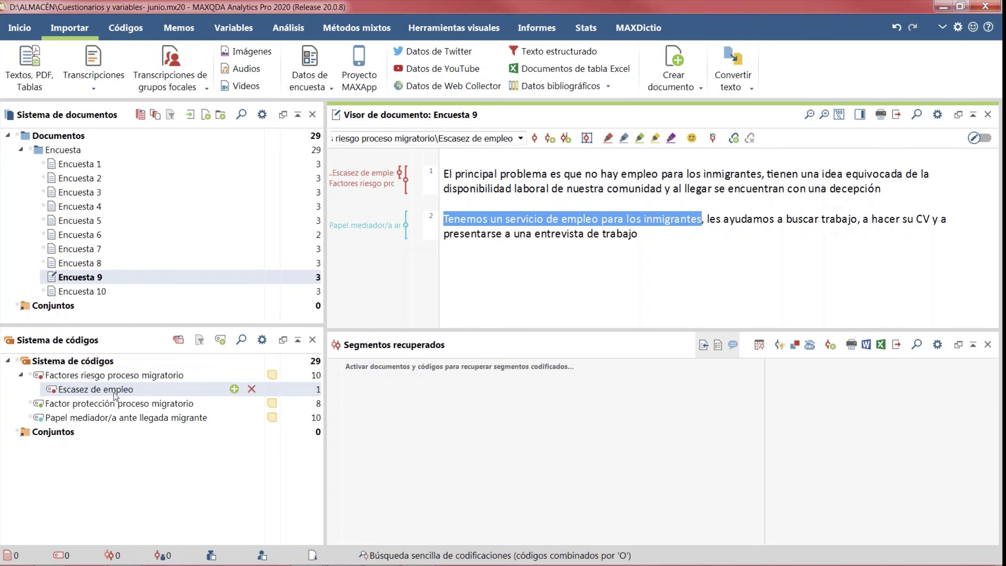
{"action": "mouse_move", "coordinate": [165, 389]}
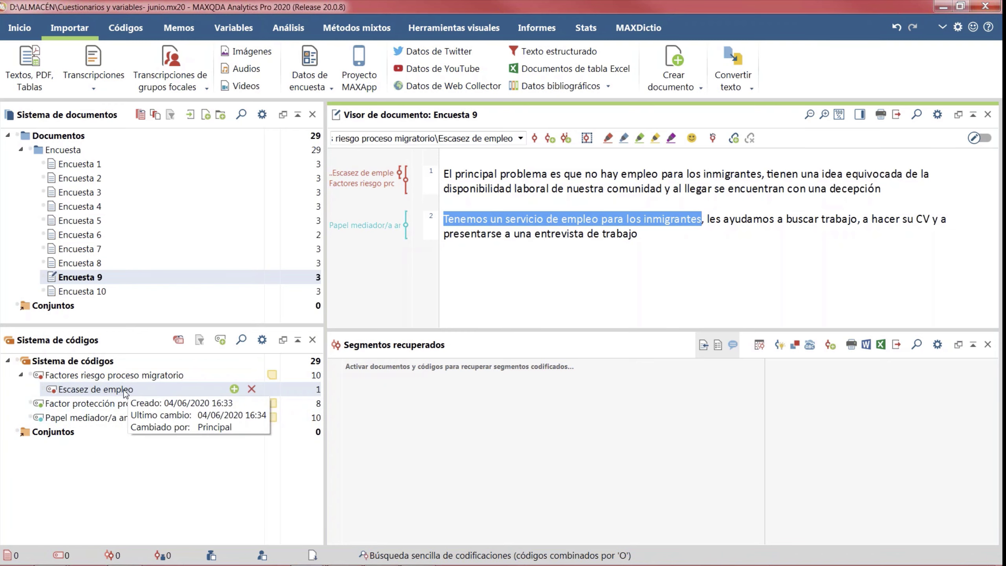
{"action": "left_click", "coordinate": [92, 418]}
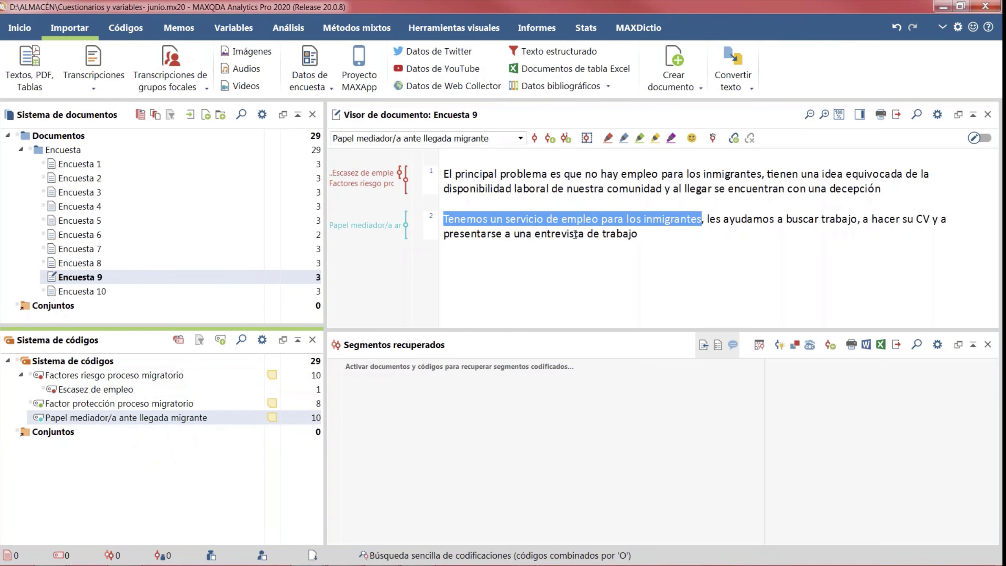
{"action": "right_click", "coordinate": [563, 220]}
{"action": "left_click", "coordinate": [562, 221]}
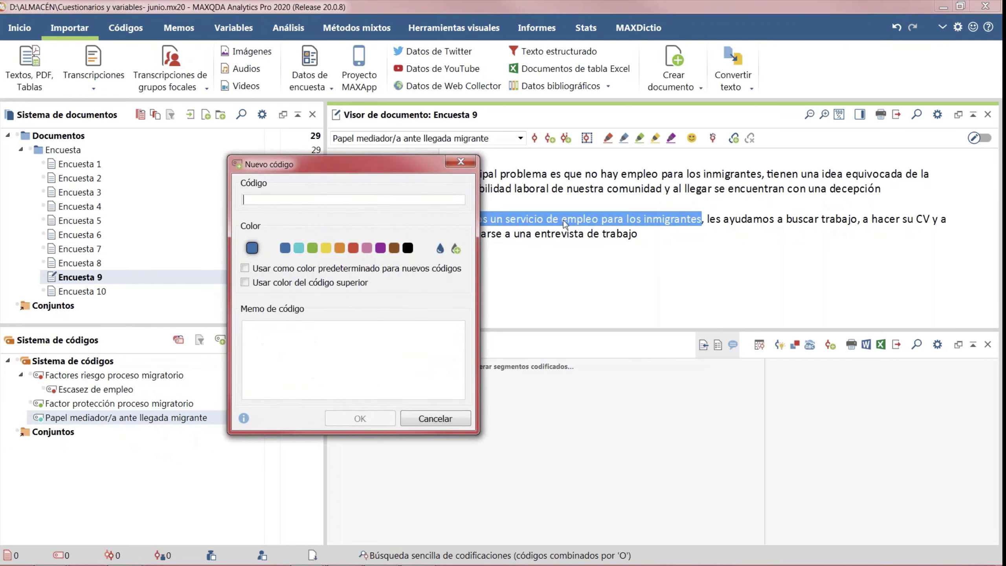
{"action": "type", "text": "Se"}
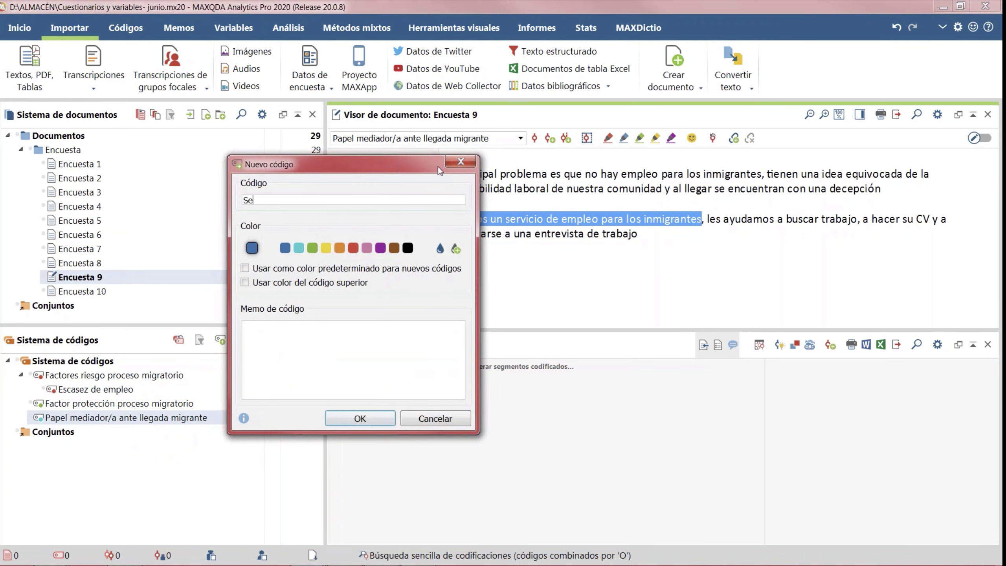
{"action": "type", "text": "rvicio de empleo"}
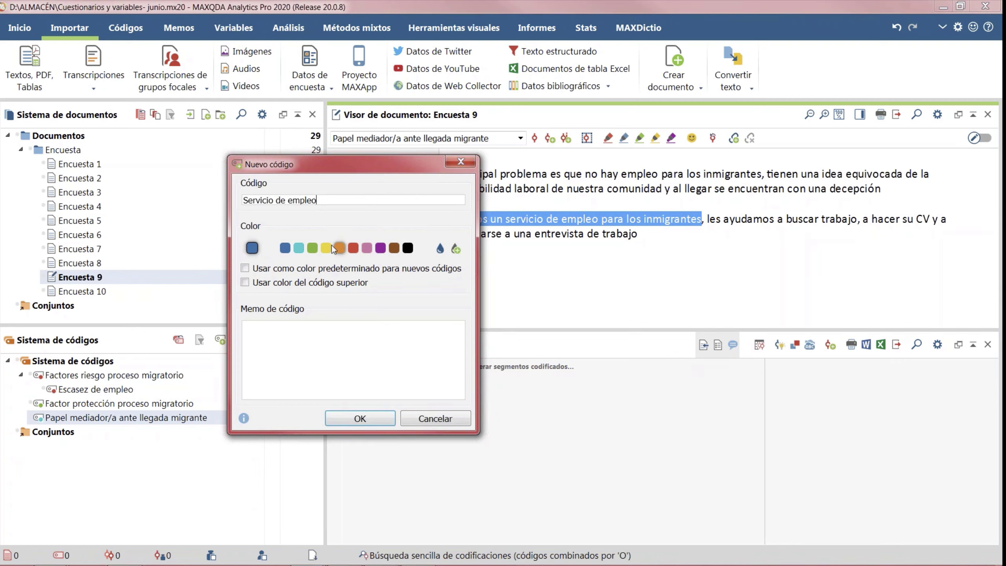
{"action": "left_click", "coordinate": [299, 248]}
{"action": "left_click", "coordinate": [359, 418]}
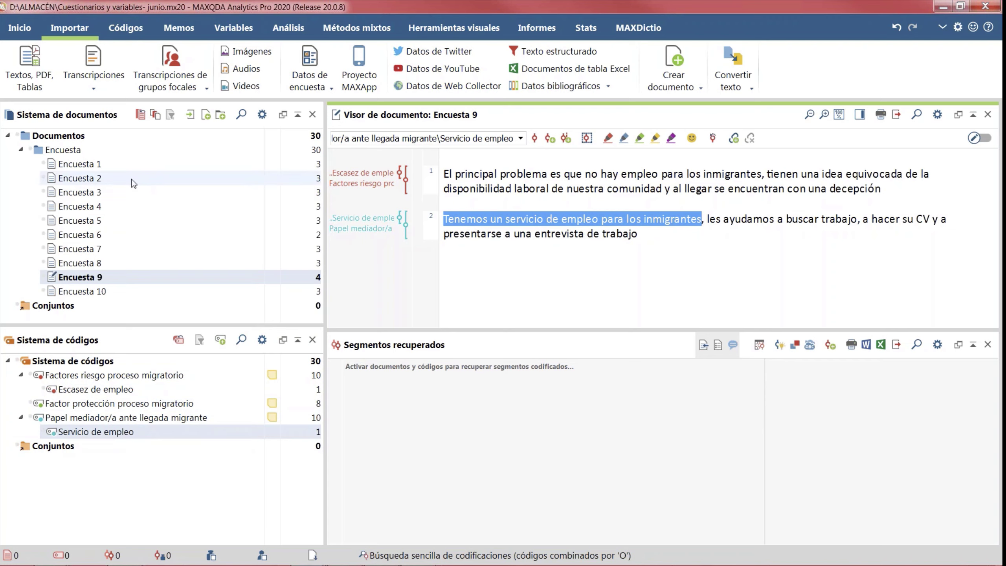
- Open Encuesta 3, Encuesta 5, Encuesta 1 and Encuesta 2 in turn to examine their coded open answers
{"action": "double_click", "coordinate": [108, 192]}
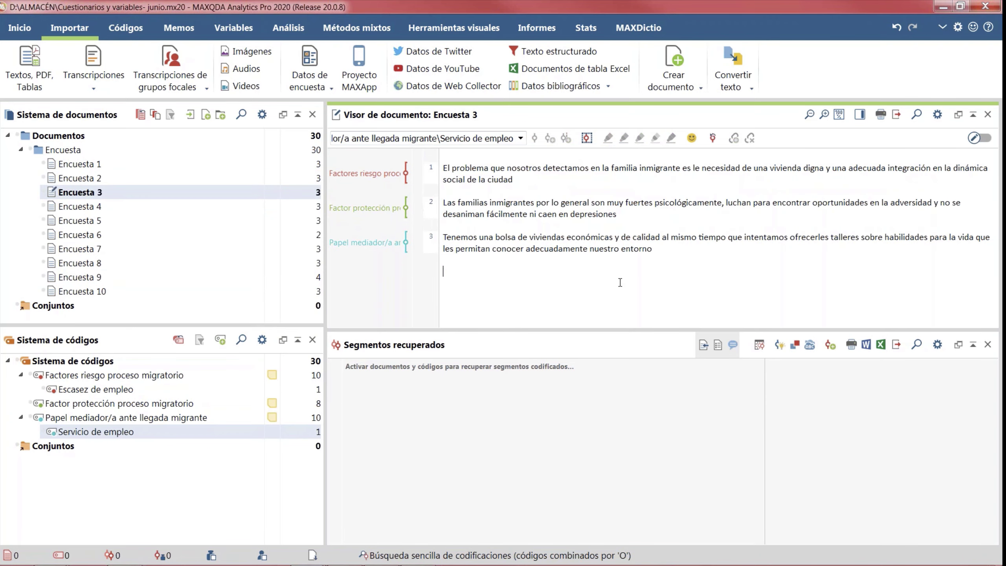
{"action": "scroll", "coordinate": [620, 282], "scroll_direction": "up", "scroll_amount": 4}
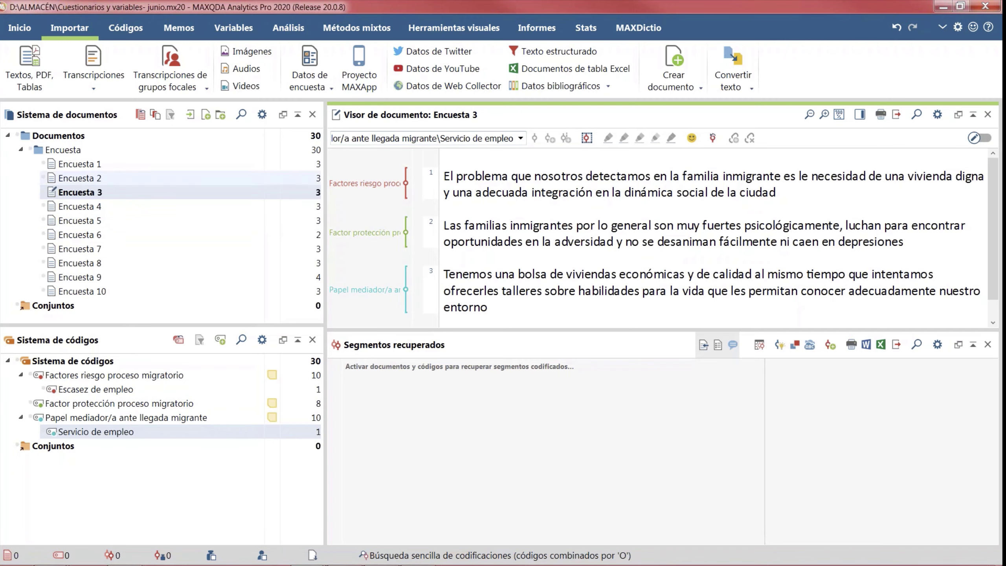
{"action": "double_click", "coordinate": [103, 222]}
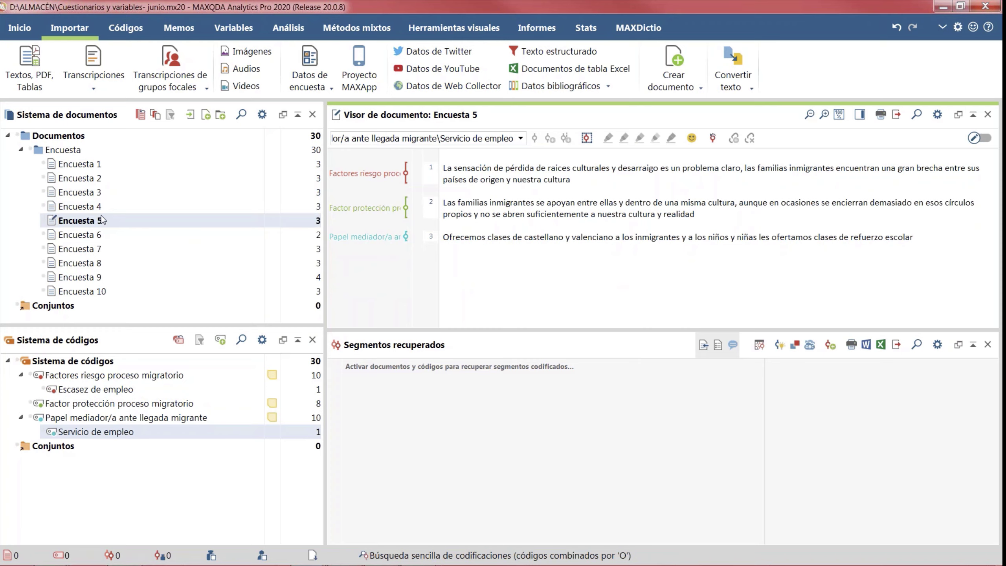
{"action": "double_click", "coordinate": [101, 166]}
{"action": "double_click", "coordinate": [99, 179]}
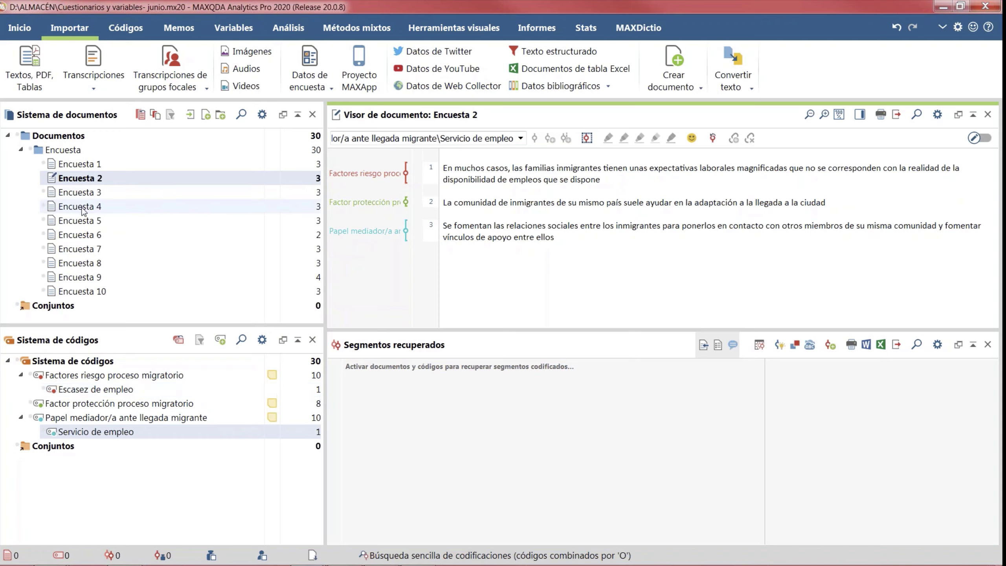
- Retrieve the segments coded Papel mediador/a ante llegada migrante and its subcode in Encuesta 9, and extend the retrieval to the whole Encuesta group
{"action": "left_click", "coordinate": [45, 278]}
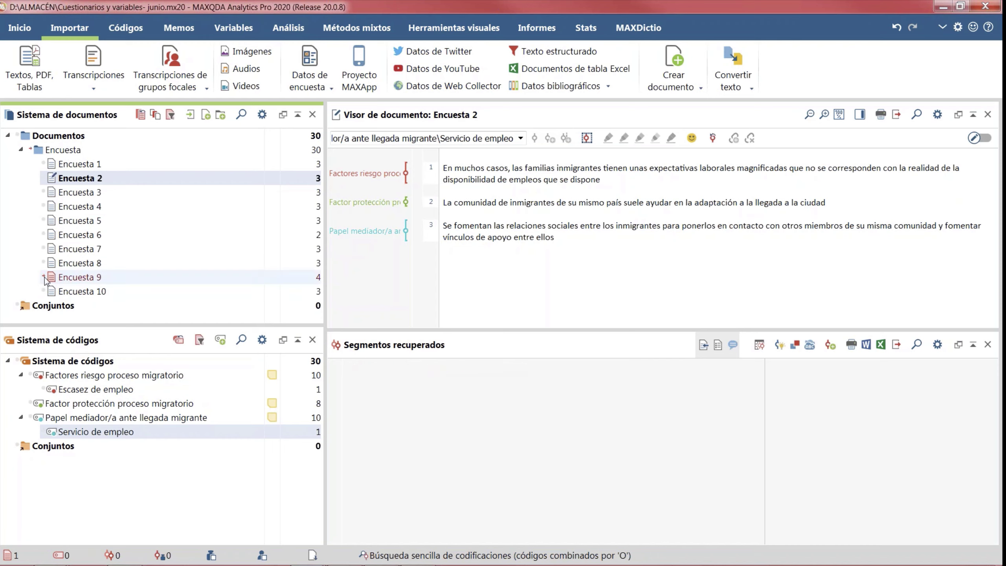
{"action": "left_click", "coordinate": [31, 417]}
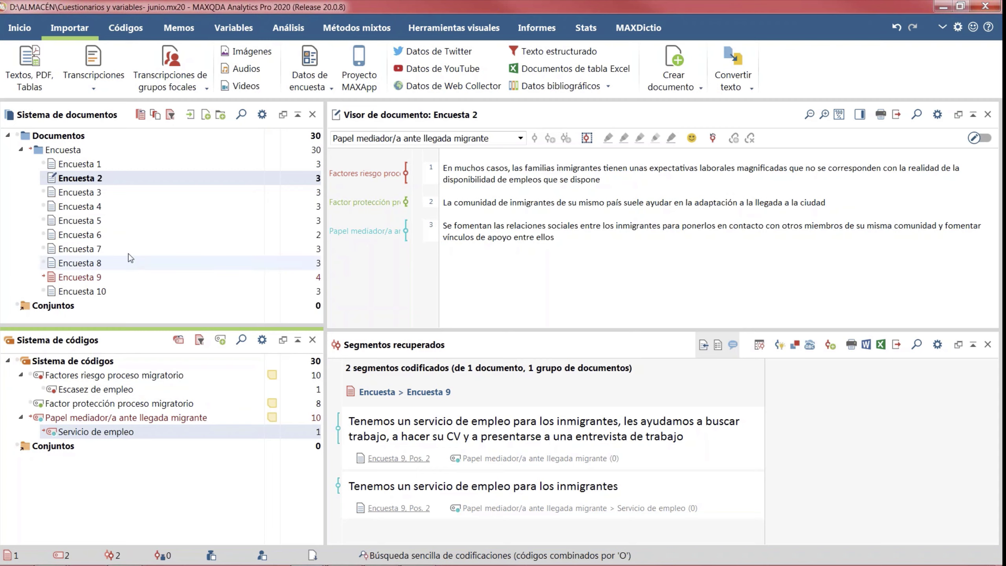
{"action": "mouse_move", "coordinate": [44, 239]}
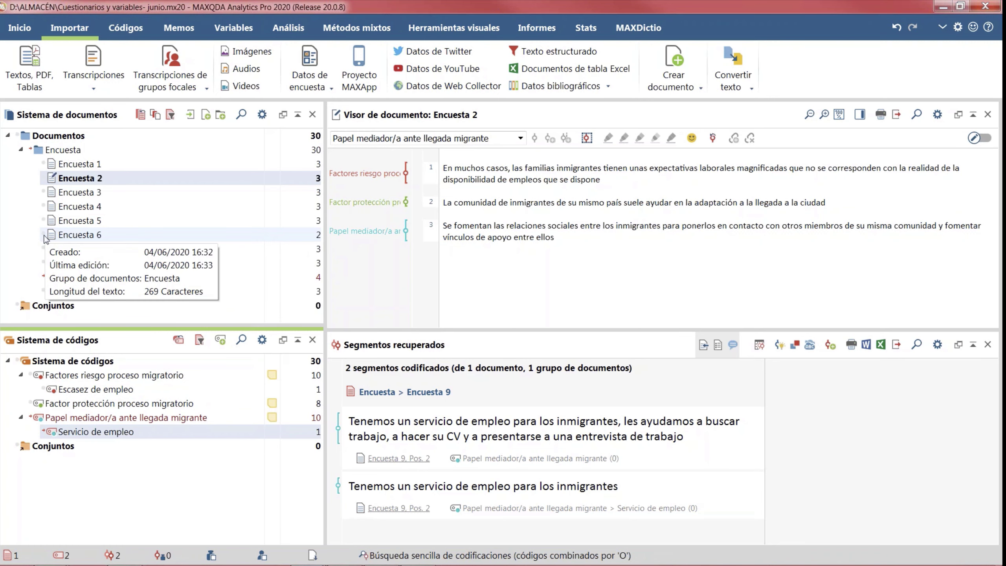
{"action": "right_click", "coordinate": [73, 239]}
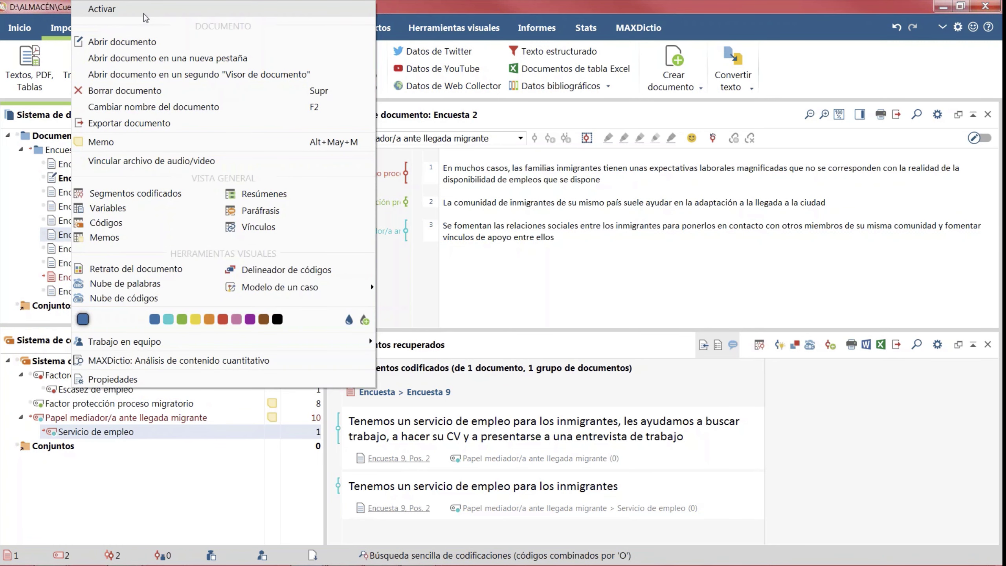
{"action": "left_click", "coordinate": [65, 277], "text": "ctrl"}
{"action": "left_click", "coordinate": [32, 150]}
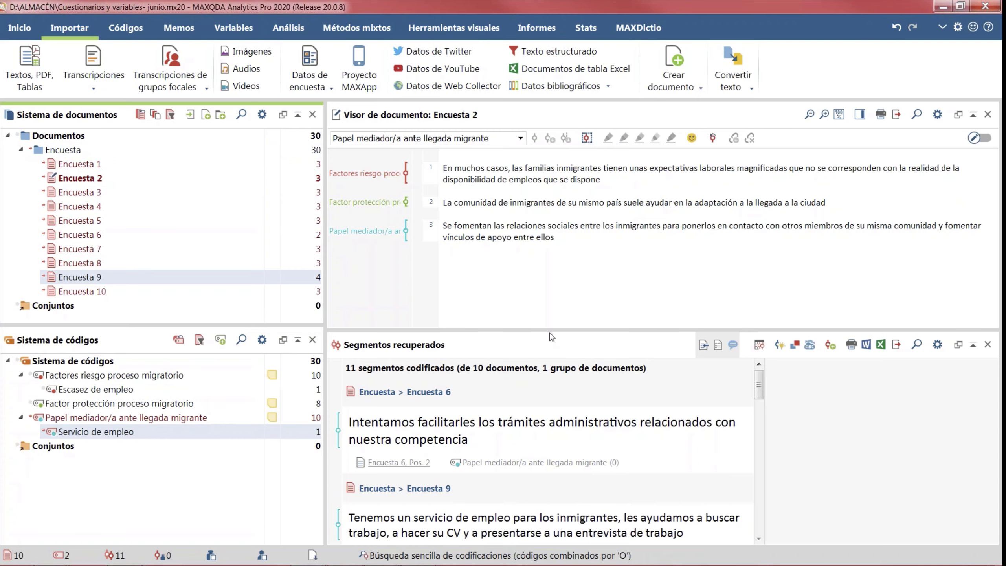
- Enlarge the retrieved segments area, review the segments, and deactivate only the parent code so that just Servicio de empleo stays active
{"action": "left_click_drag", "start_coordinate": [549, 331], "coordinate": [556, 271]}
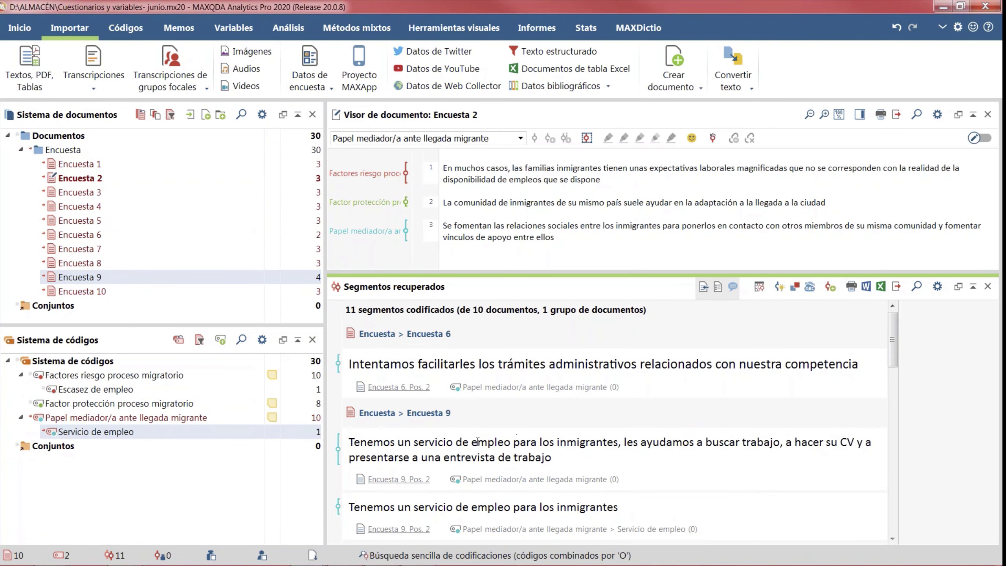
{"action": "scroll", "coordinate": [478, 441], "scroll_direction": "down", "scroll_amount": 1}
{"action": "scroll", "coordinate": [477, 441], "scroll_direction": "down", "scroll_amount": 5}
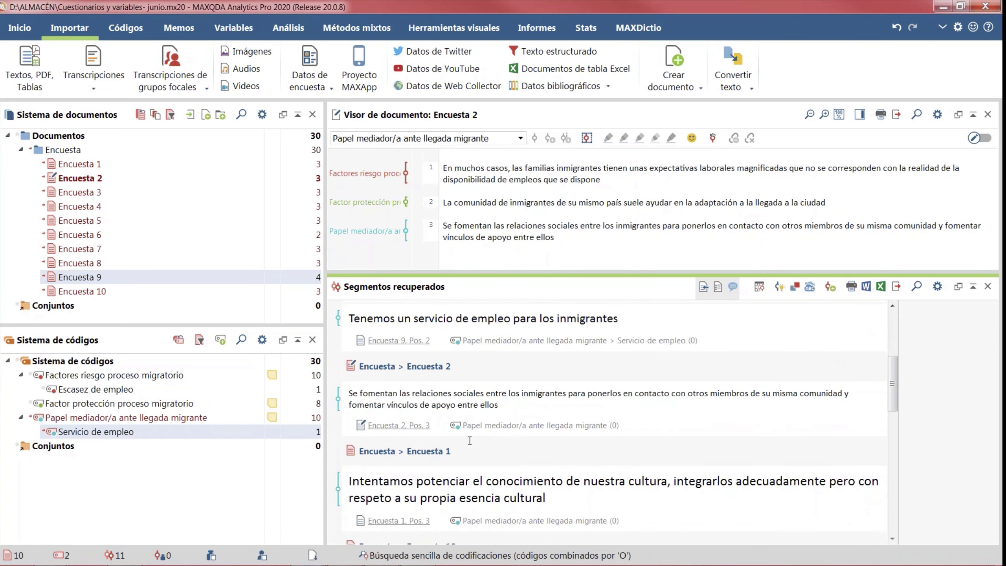
{"action": "scroll", "coordinate": [463, 440], "scroll_direction": "down", "scroll_amount": 2}
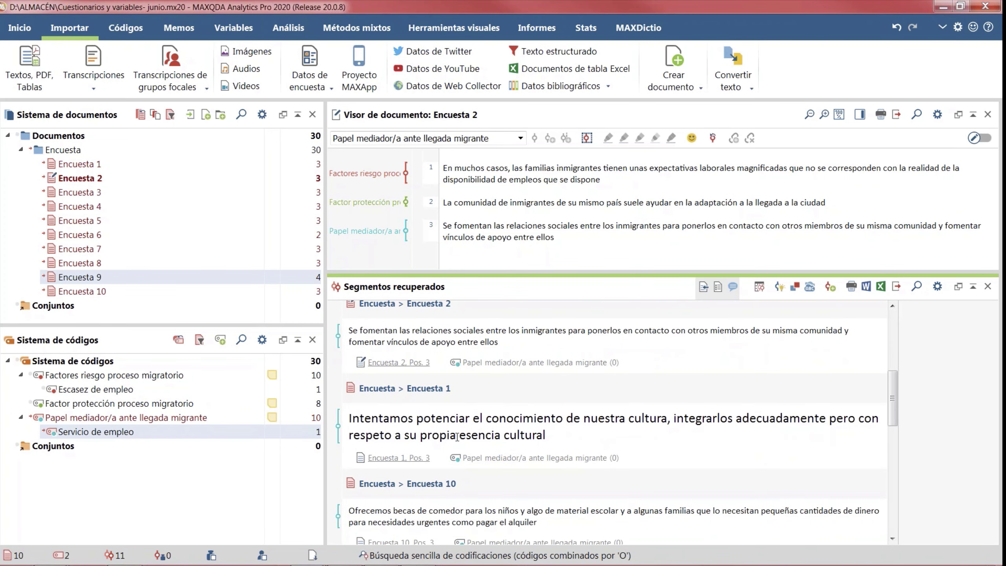
{"action": "scroll", "coordinate": [457, 437], "scroll_direction": "down", "scroll_amount": 2}
{"action": "scroll", "coordinate": [457, 437], "scroll_direction": "up", "scroll_amount": 7}
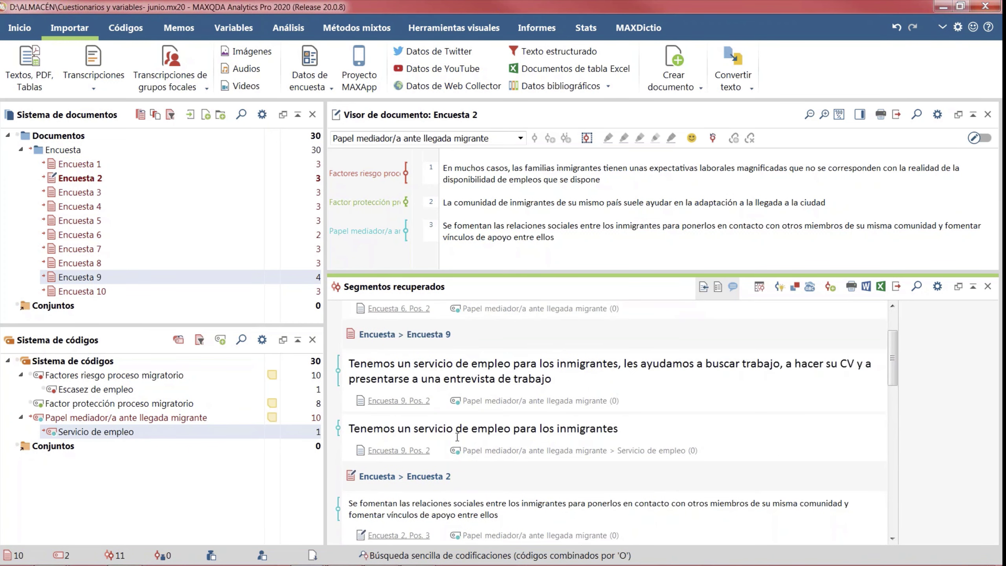
{"action": "scroll", "coordinate": [457, 437], "scroll_direction": "up", "scroll_amount": 3}
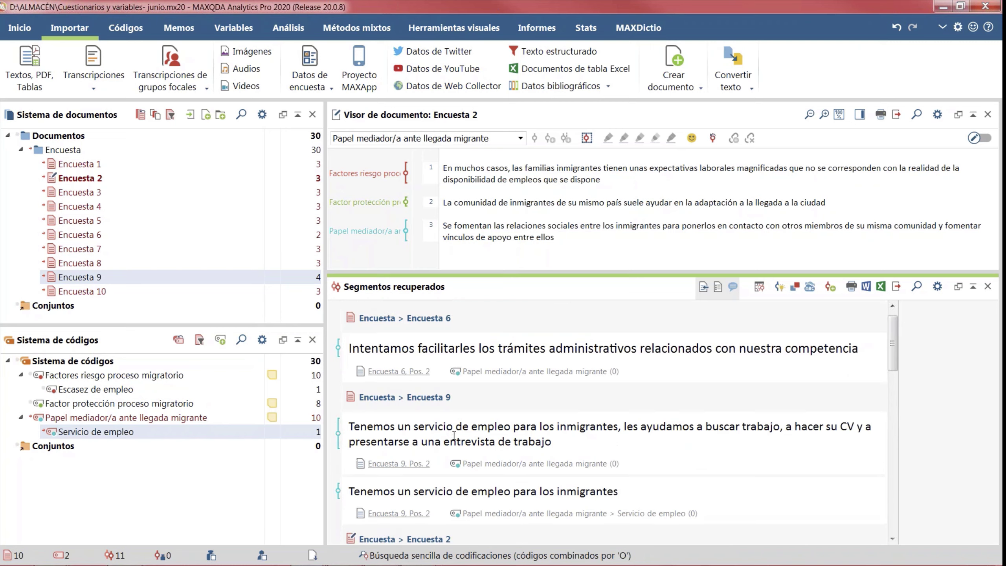
{"action": "right_click", "coordinate": [54, 417]}
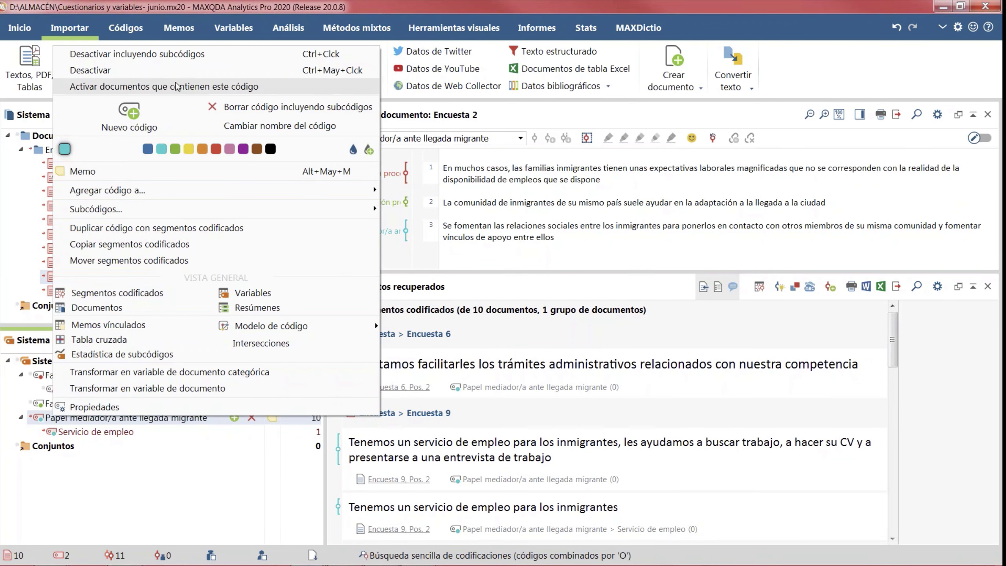
{"action": "left_click", "coordinate": [174, 70]}
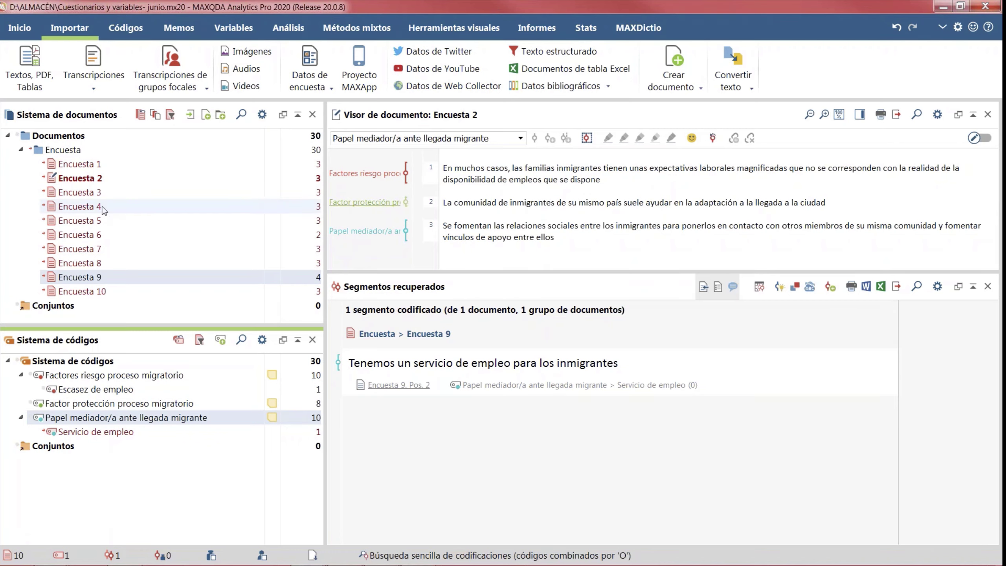
- Deactivate all documents and codes, and shrink the retrieved segments area to give the document more room
{"action": "left_click", "coordinate": [155, 115]}
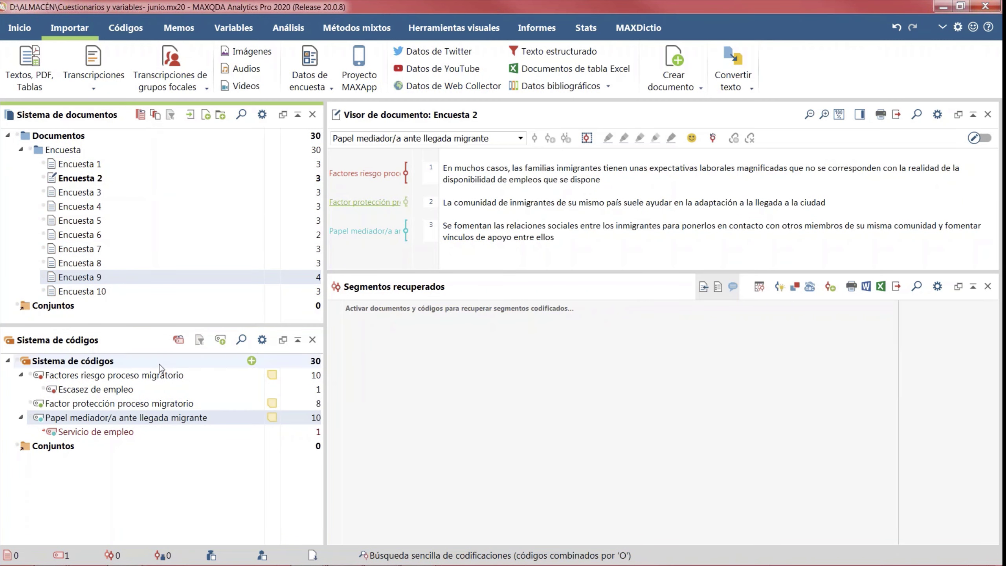
{"action": "left_click", "coordinate": [174, 344]}
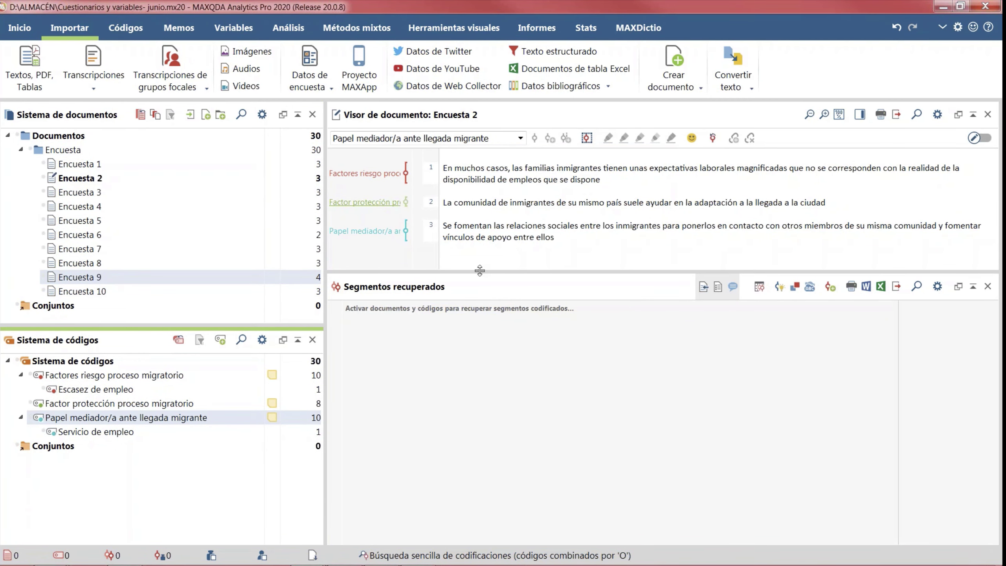
{"action": "left_click_drag", "start_coordinate": [483, 272], "coordinate": [483, 325]}
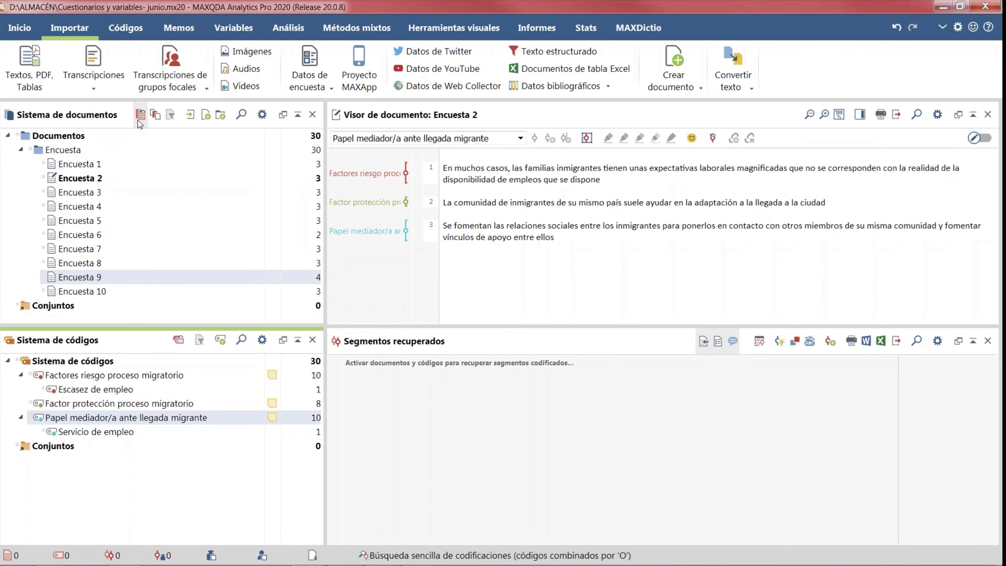
- Retrieve Encuesta 1's segments for Factores riesgo proceso migratorio with its subcode, and reset all activations in one go
{"action": "left_click", "coordinate": [46, 166]}
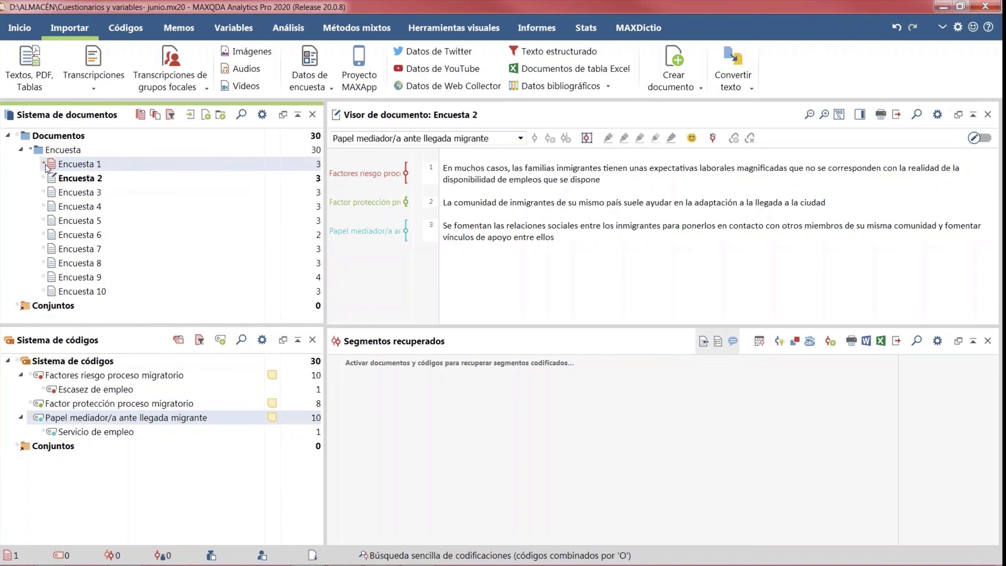
{"action": "left_click", "coordinate": [32, 375]}
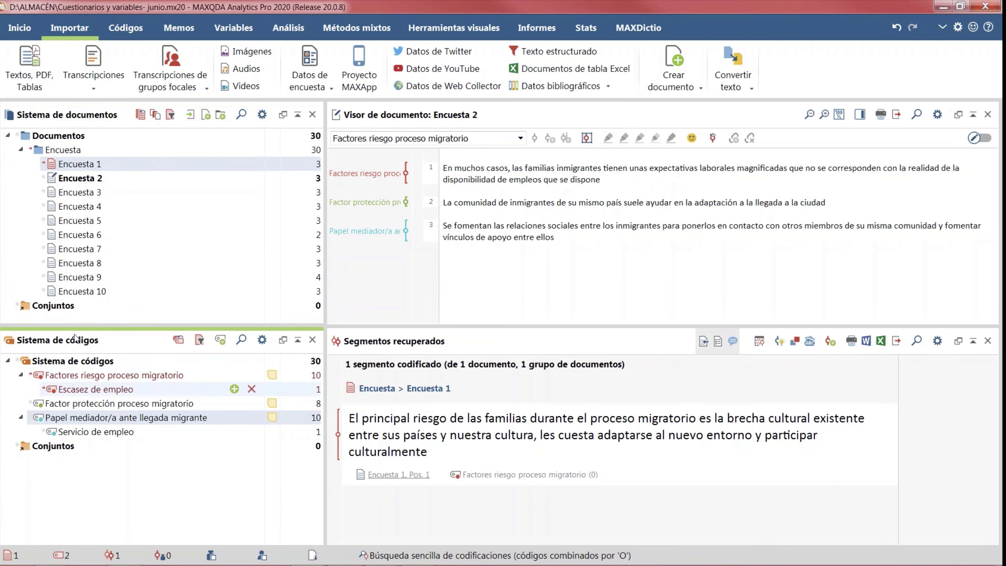
{"action": "left_click", "coordinate": [288, 28]}
{"action": "left_click", "coordinate": [40, 81]}
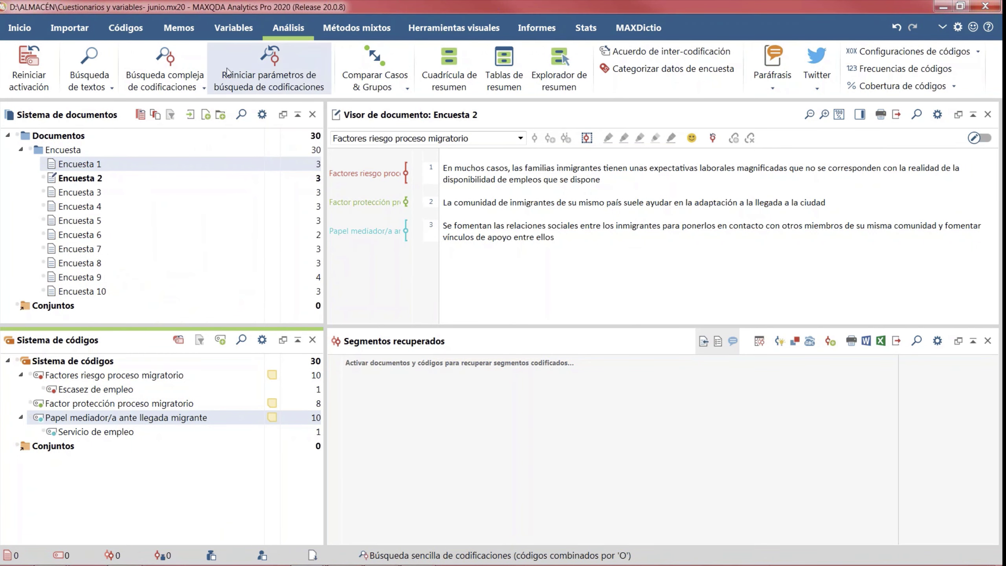
- Open the list of document variables and adjust the Variable and Tipo de variable column widths to examine the system and user variables
{"action": "left_click", "coordinate": [229, 27]}
{"action": "mouse_move", "coordinate": [258, 219]}
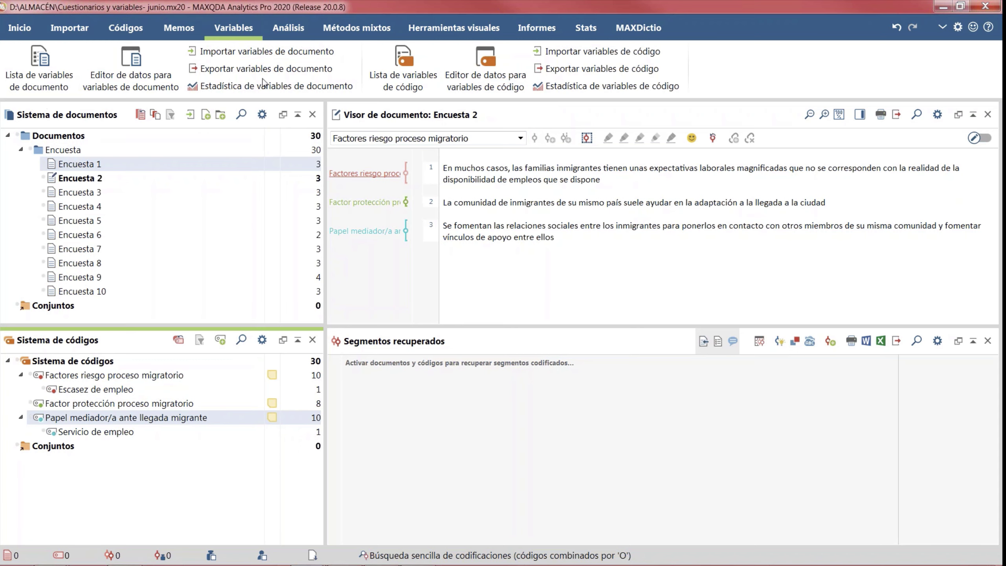
{"action": "left_click", "coordinate": [55, 87]}
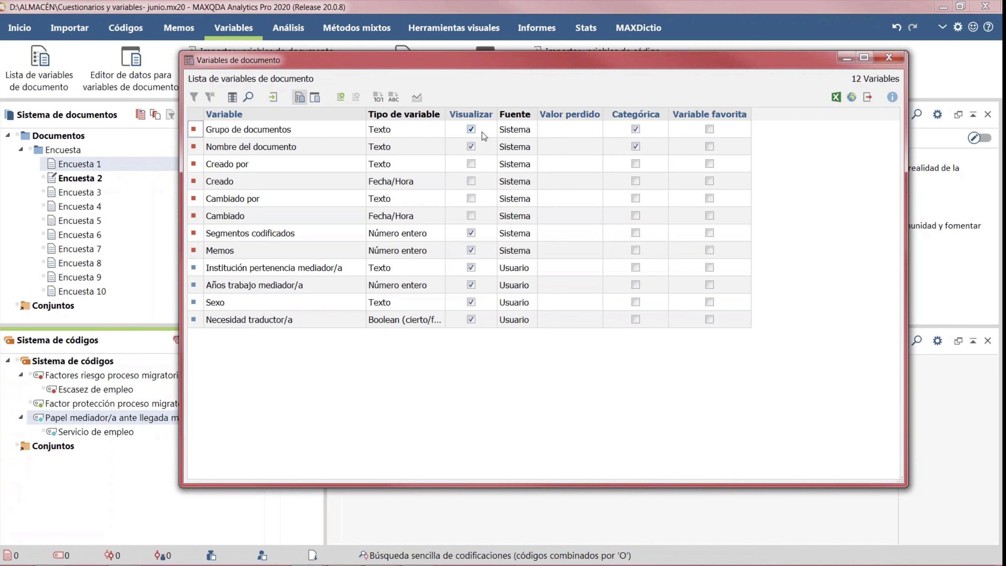
{"action": "left_click_drag", "start_coordinate": [445, 115], "coordinate": [461, 116]}
{"action": "left_click_drag", "start_coordinate": [485, 116], "coordinate": [463, 117]}
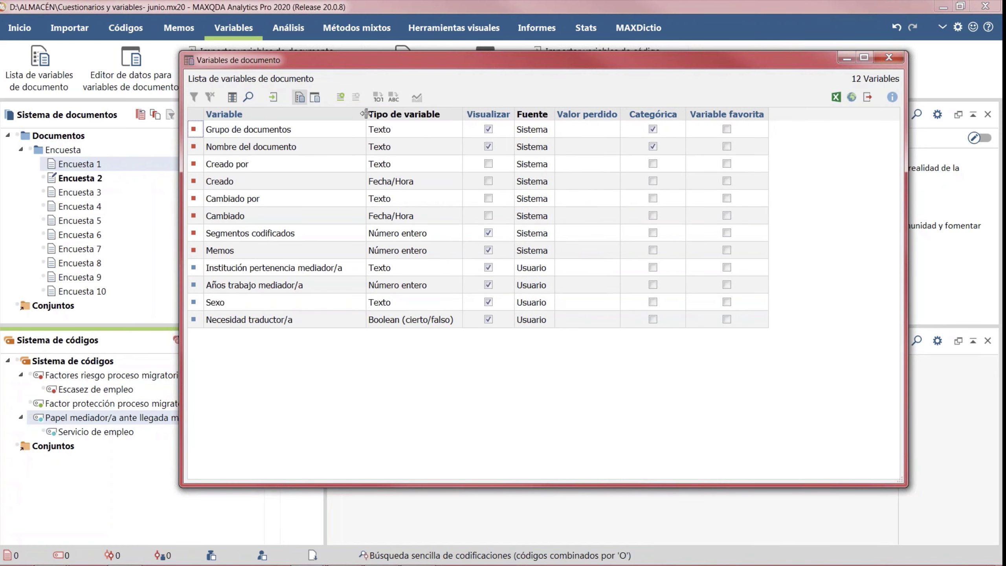
{"action": "left_click_drag", "start_coordinate": [366, 114], "coordinate": [351, 114]}
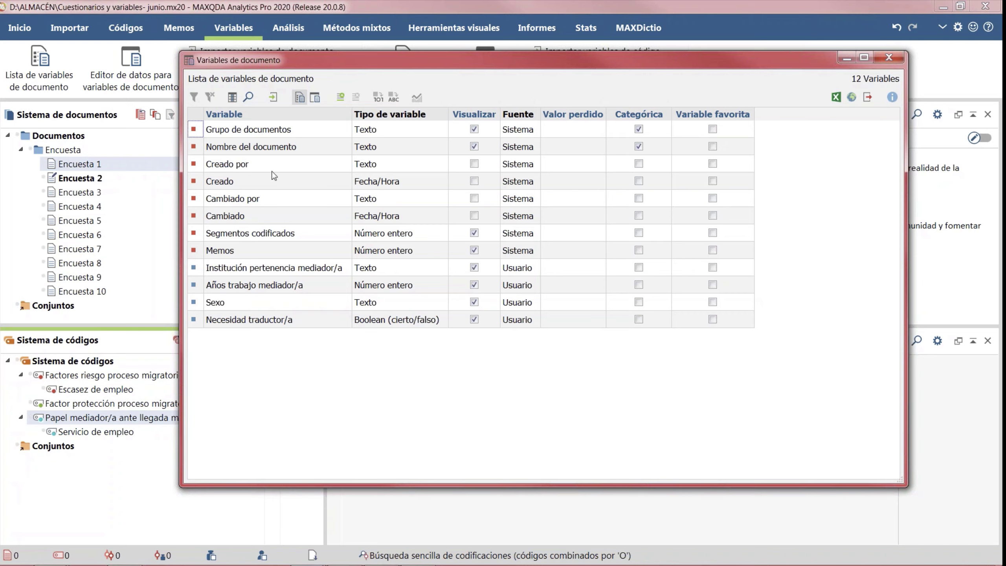
{"action": "left_click", "coordinate": [239, 236]}
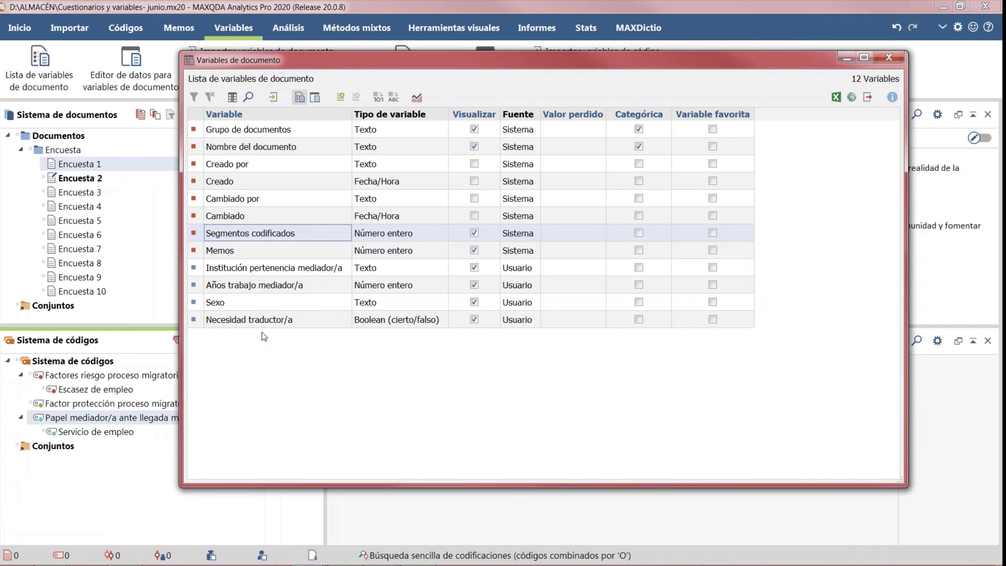
{"action": "left_click", "coordinate": [56, 163]}
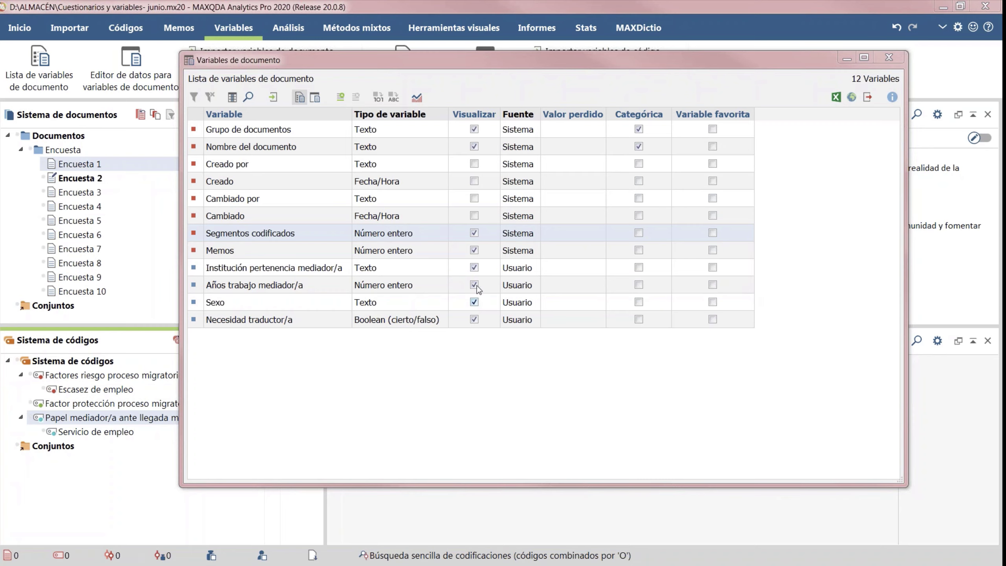
- Mark Años trabajo mediador/a, Sexo and Necesidad traductor/a as favourite variables
{"action": "left_click", "coordinate": [715, 287]}
{"action": "left_click", "coordinate": [713, 302]}
{"action": "left_click", "coordinate": [716, 323]}
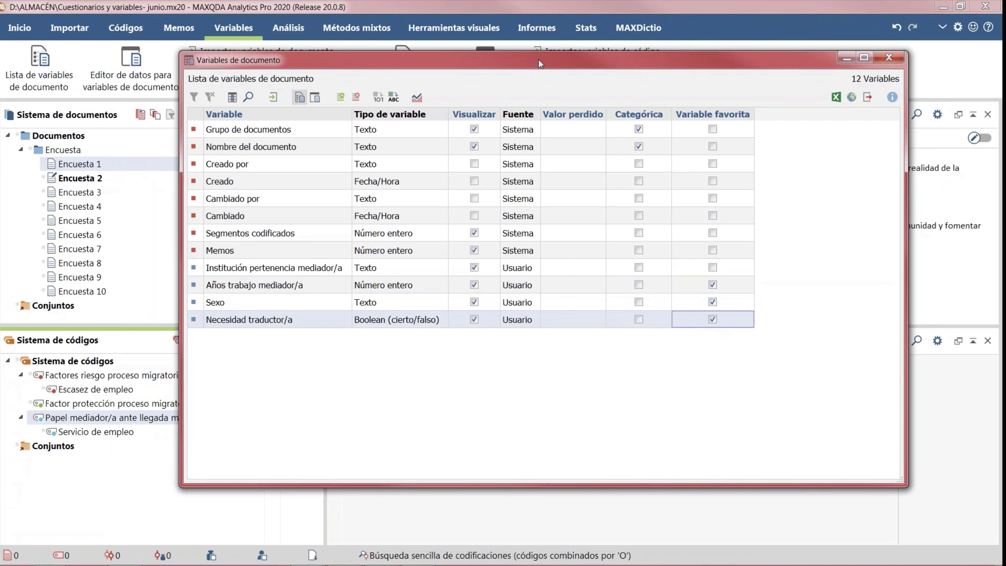
- Shorten the variables window and retrieve the segments of the whole Encuesta group for Factores riesgo proceso migratorio with its subcode
{"action": "left_click_drag", "start_coordinate": [486, 485], "coordinate": [498, 336]}
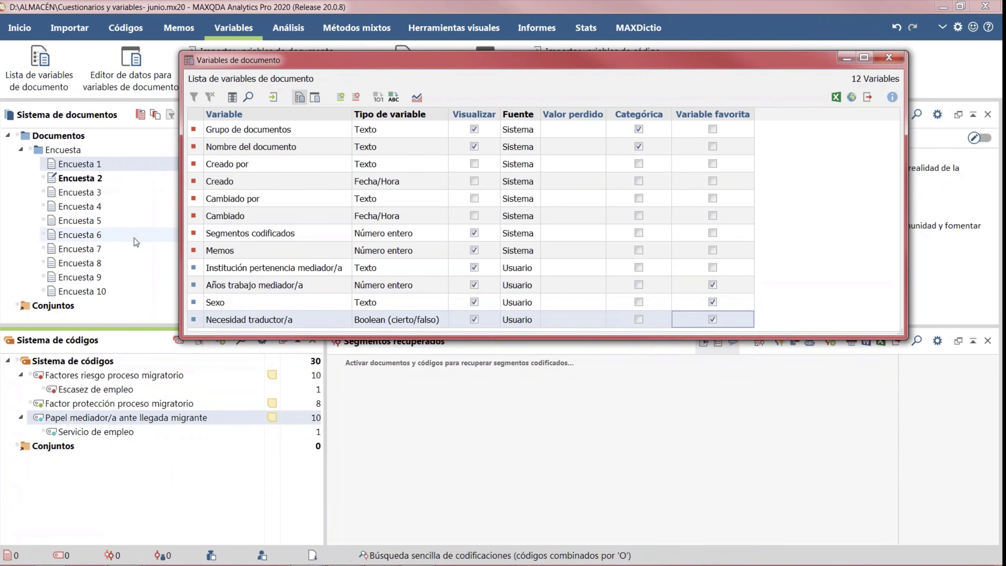
{"action": "left_click", "coordinate": [33, 153]}
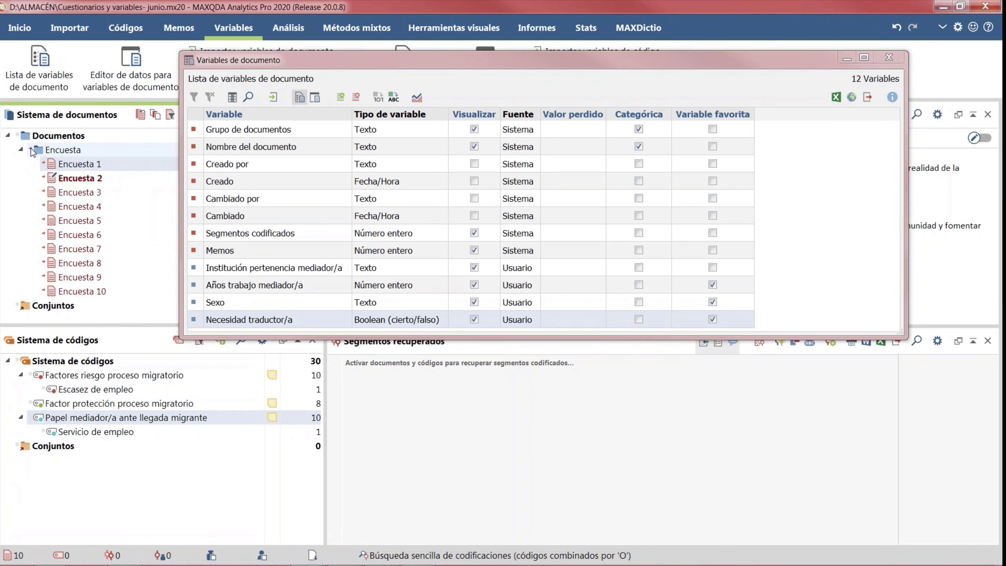
{"action": "left_click", "coordinate": [32, 376]}
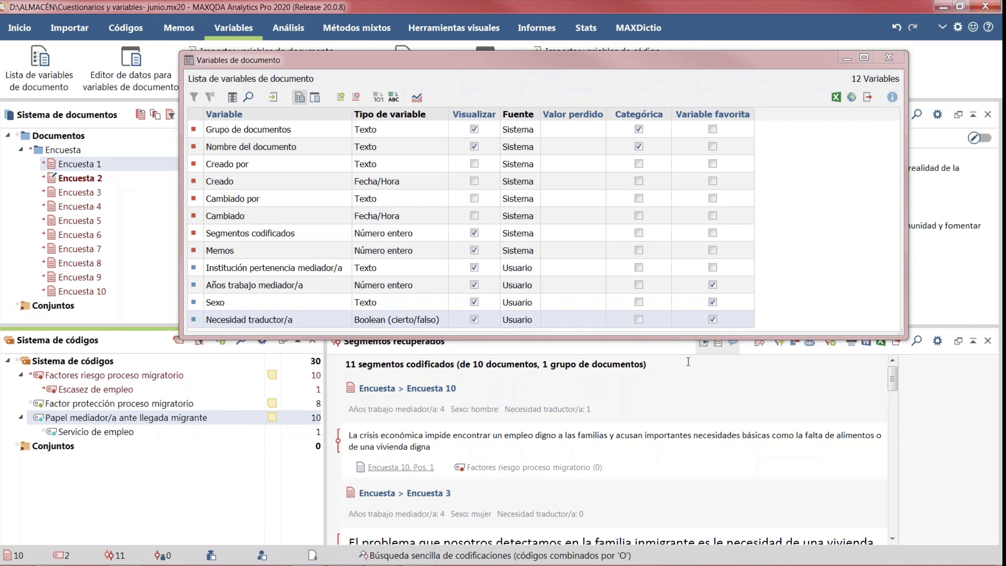
- Try removing and restoring Sexo as a favourite variable, and adding and removing Creado, to compare the retrieved segments' headers
{"action": "left_click", "coordinate": [712, 302]}
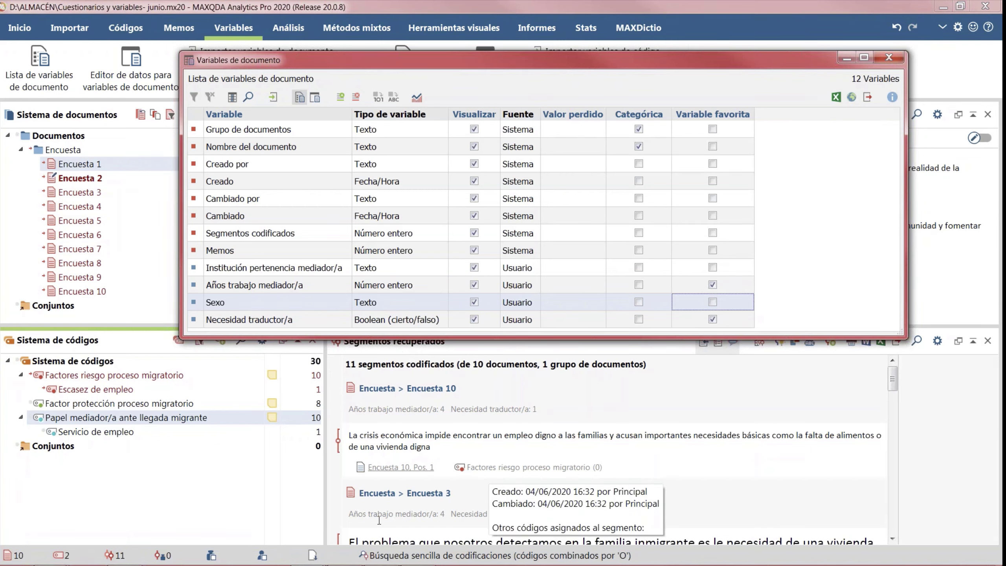
{"action": "left_click", "coordinate": [713, 302]}
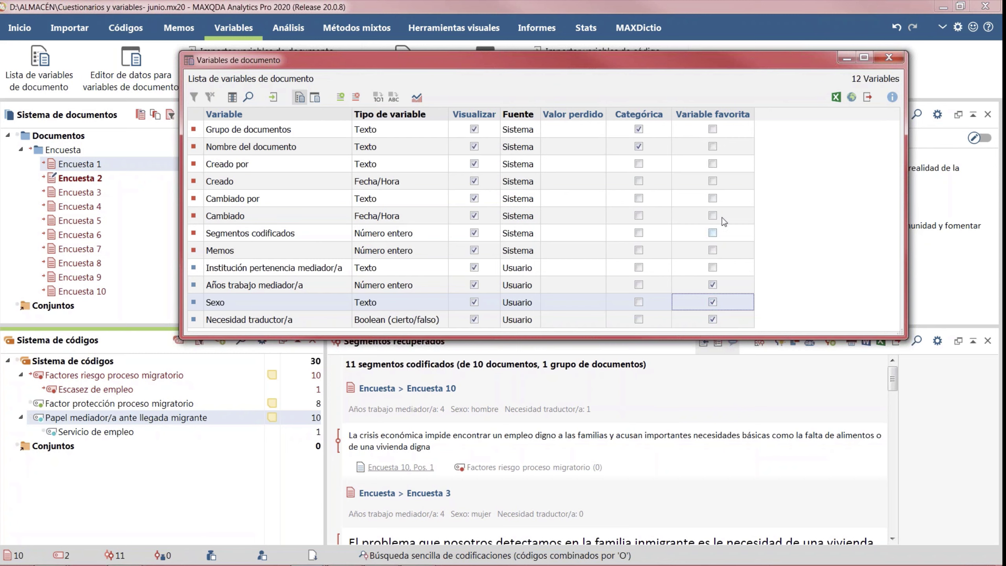
{"action": "left_click", "coordinate": [713, 182]}
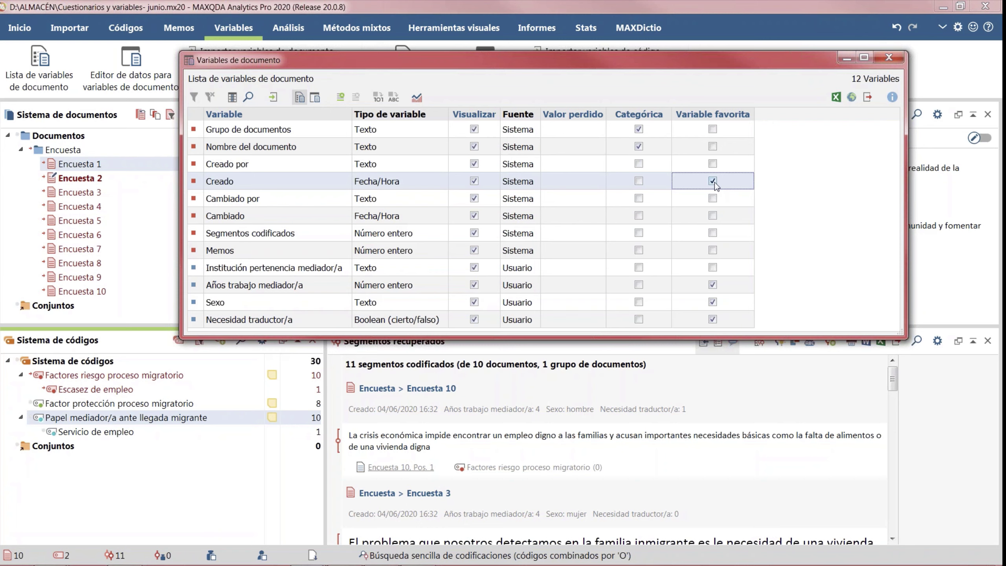
{"action": "left_click", "coordinate": [713, 181]}
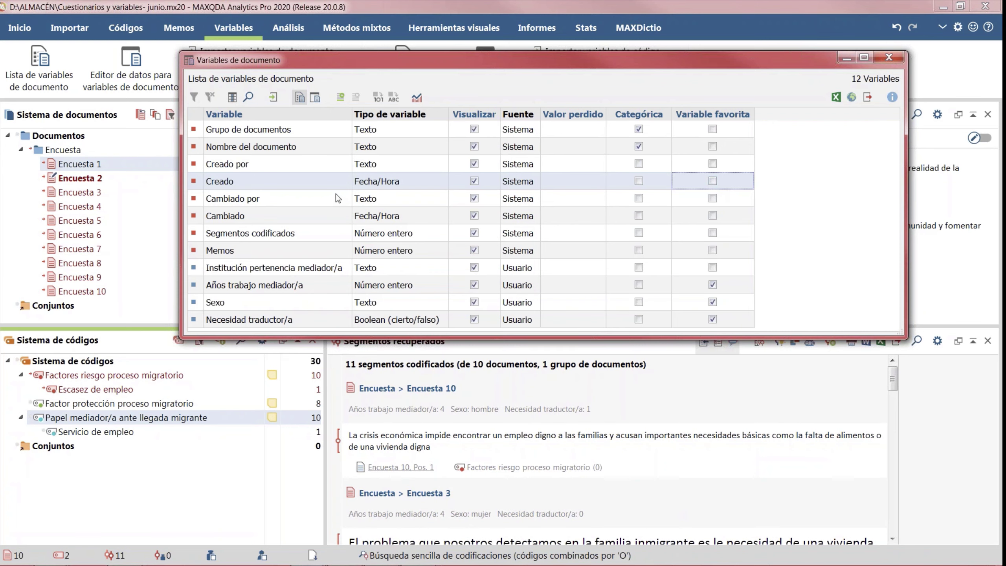
{"action": "right_click", "coordinate": [71, 163]}
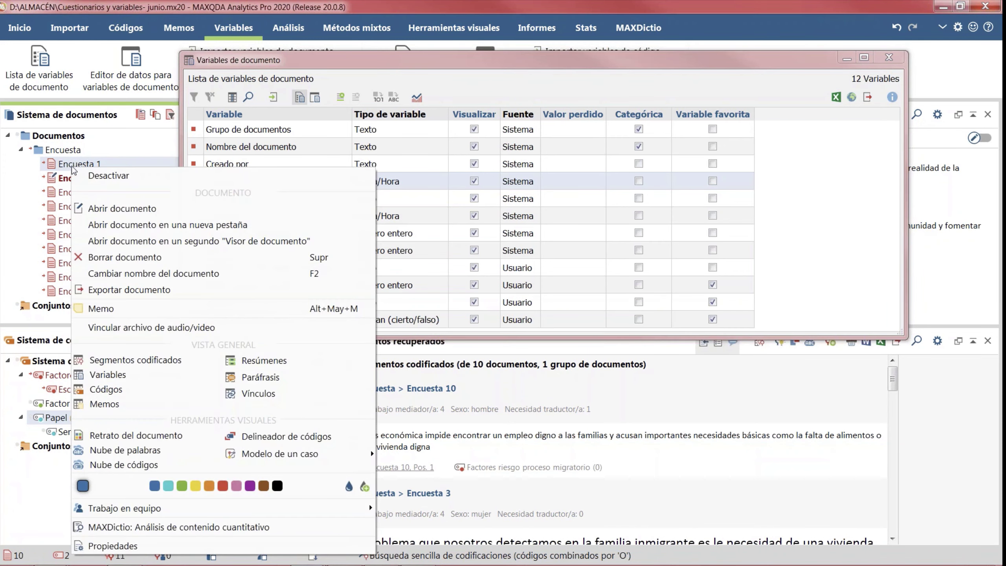
{"action": "key", "text": "Escape"}
{"action": "key", "text": "Down"}
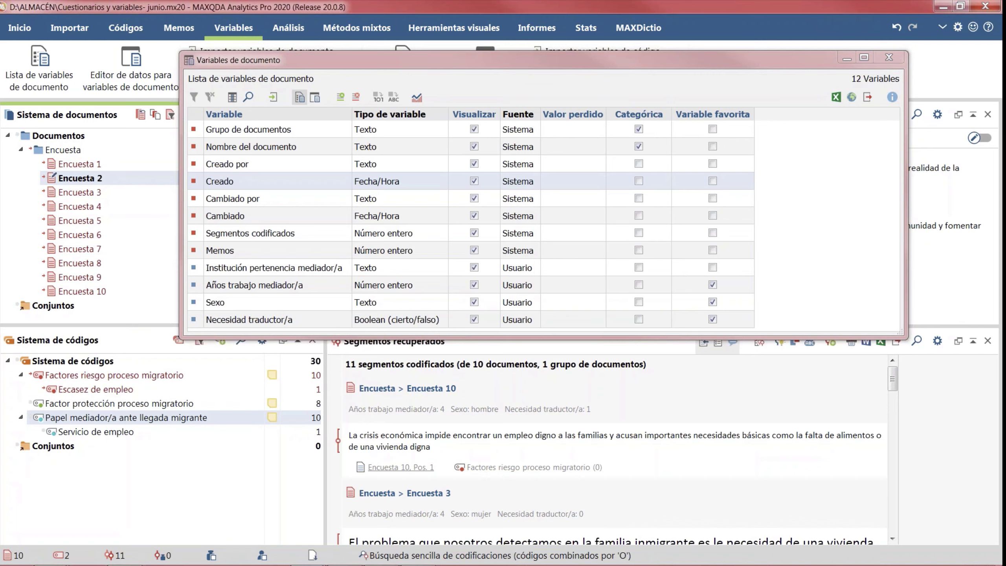
- Examine the Valor perdido fields of Grupo de documentos, Nombre del documento and Creado por
{"action": "mouse_move", "coordinate": [81, 195]}
{"action": "left_click", "coordinate": [578, 135]}
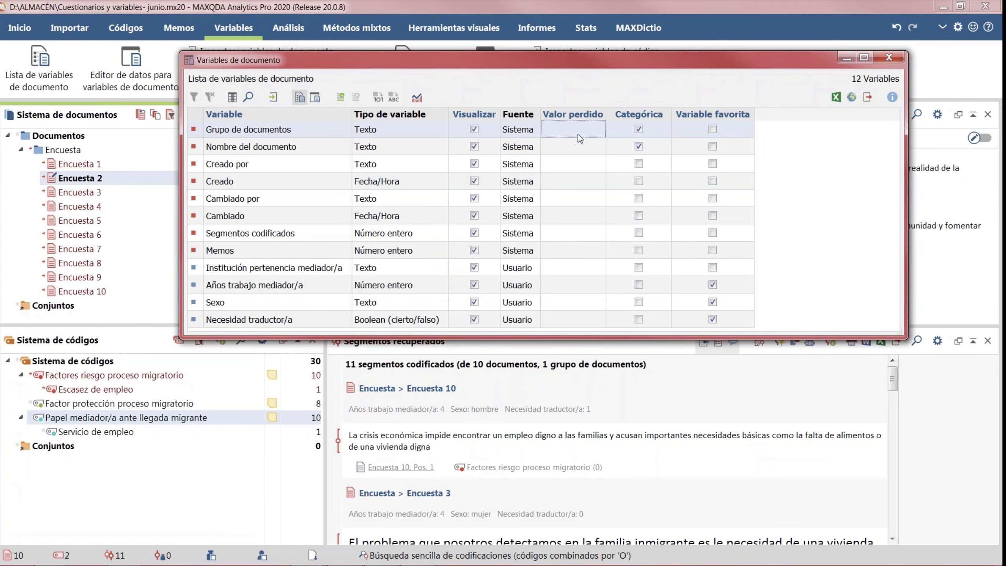
{"action": "left_click", "coordinate": [578, 131]}
{"action": "left_click", "coordinate": [579, 152]}
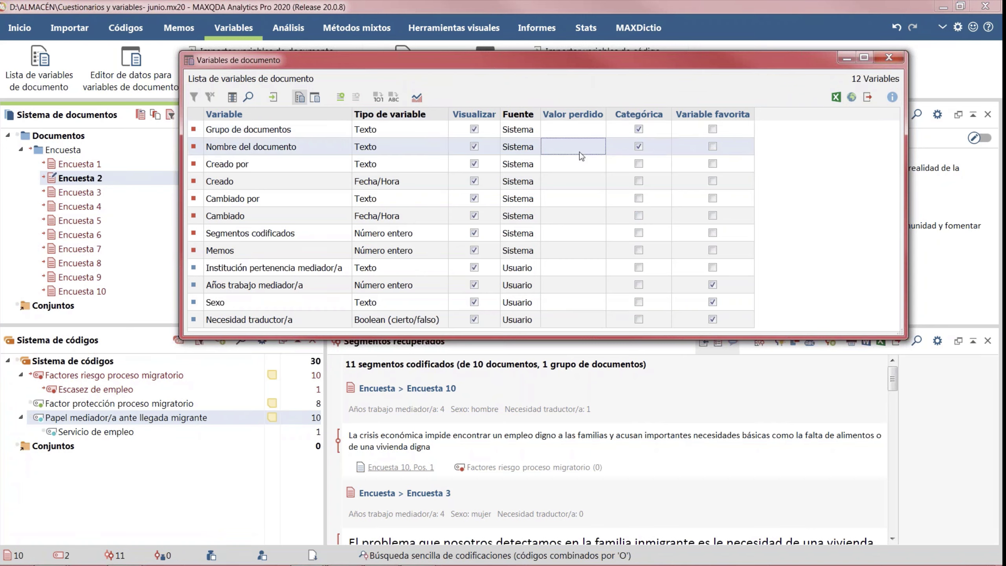
{"action": "left_click", "coordinate": [572, 164]}
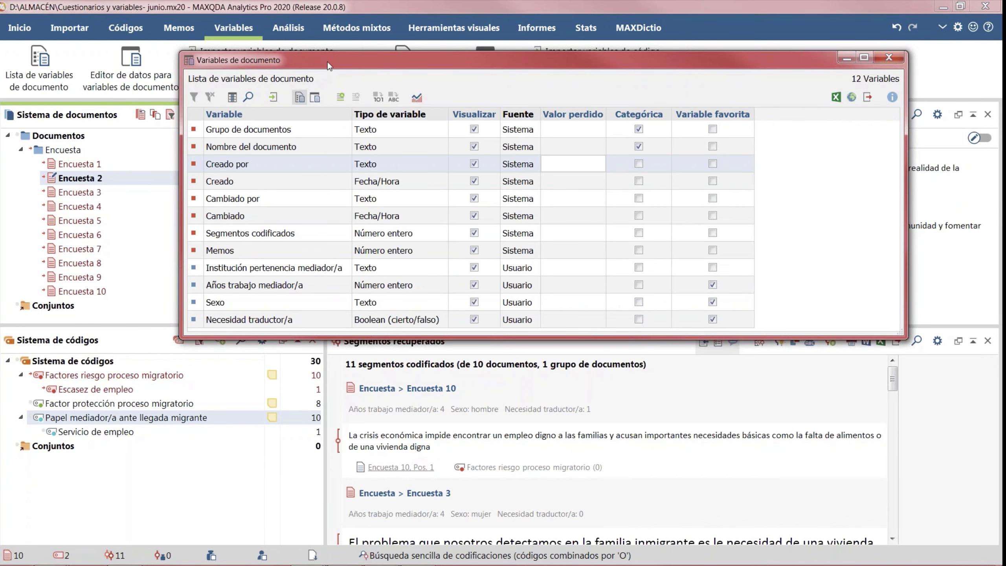
- Show the data editor for all documents, enlarge its window, and adjust the document group, document name, Memos and Institución columns for reading
{"action": "left_click_drag", "start_coordinate": [328, 63], "coordinate": [409, 92]}
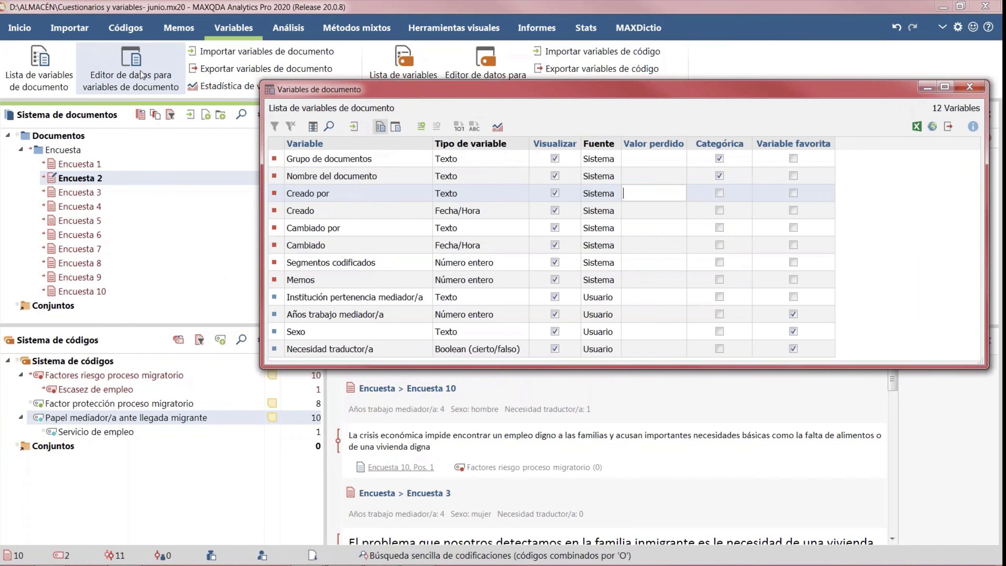
{"action": "left_click", "coordinate": [395, 127]}
{"action": "left_click_drag", "start_coordinate": [418, 368], "coordinate": [418, 393]}
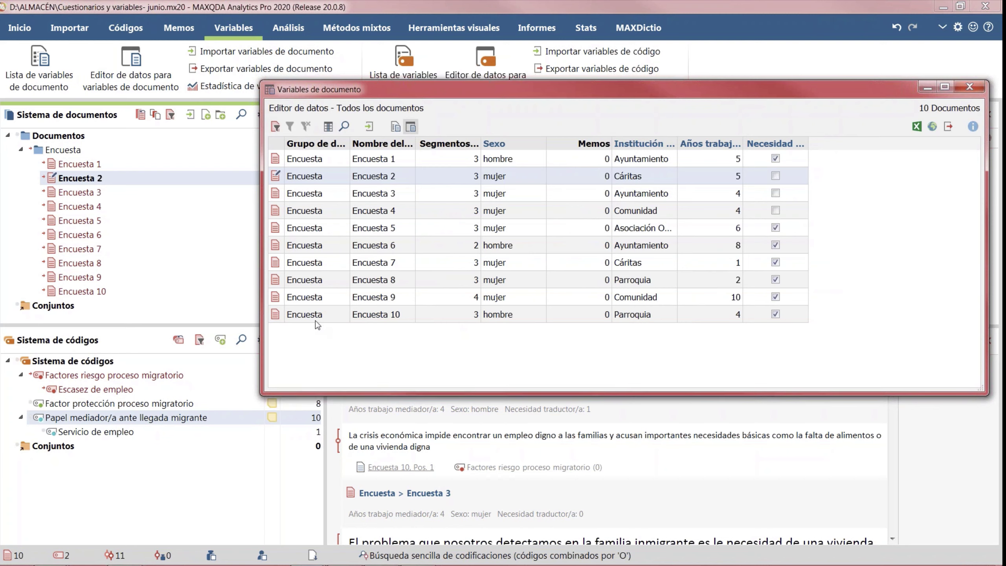
{"action": "left_click_drag", "start_coordinate": [351, 143], "coordinate": [391, 143]}
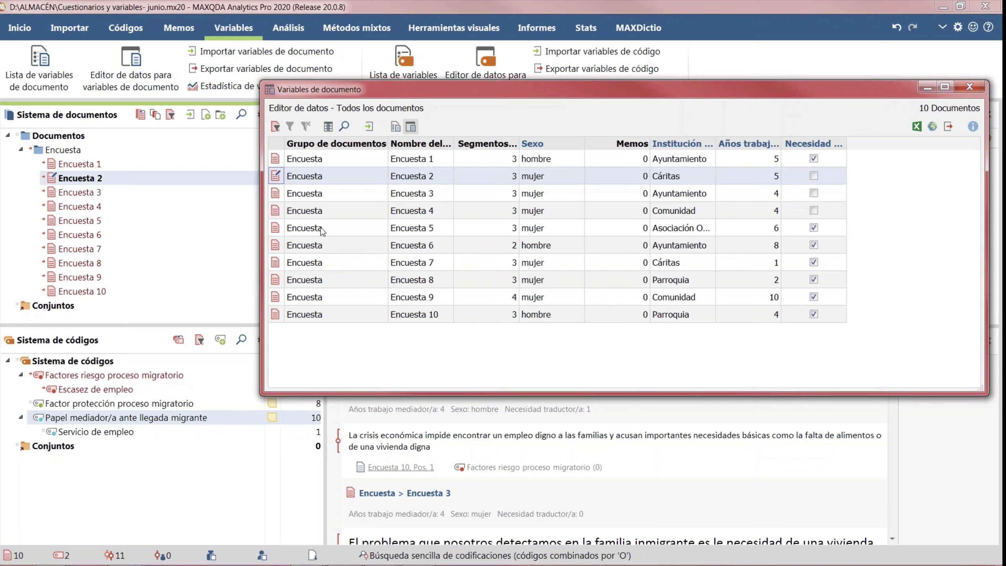
{"action": "left_click_drag", "start_coordinate": [454, 143], "coordinate": [504, 143]}
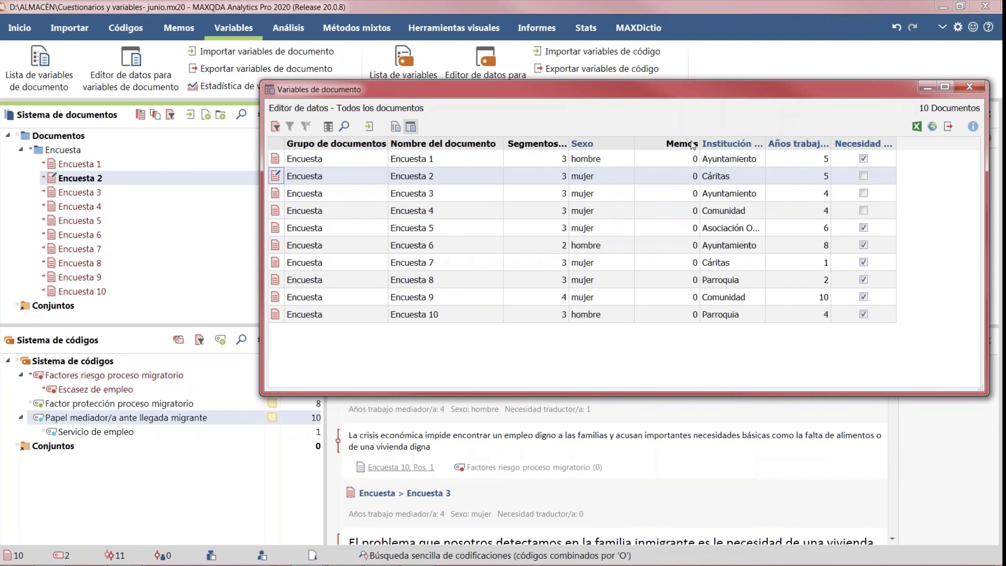
{"action": "left_click_drag", "start_coordinate": [700, 142], "coordinate": [674, 142]}
{"action": "left_click_drag", "start_coordinate": [740, 141], "coordinate": [782, 142]}
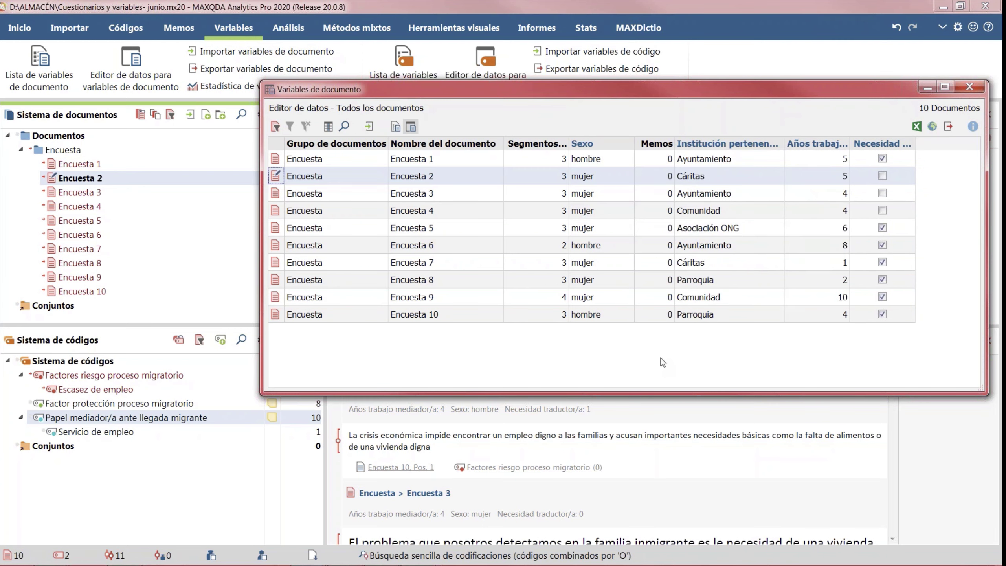
- Open Encuesta 3's Institución value for editing, leave it as is, and widen the Necesidad traductor/a column
{"action": "double_click", "coordinate": [751, 193]}
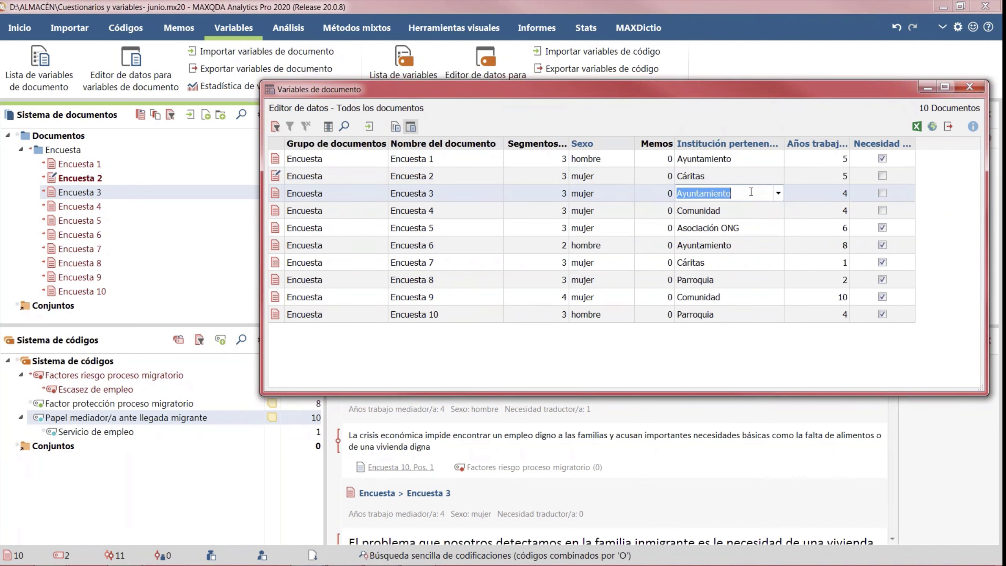
{"action": "key", "text": "Return"}
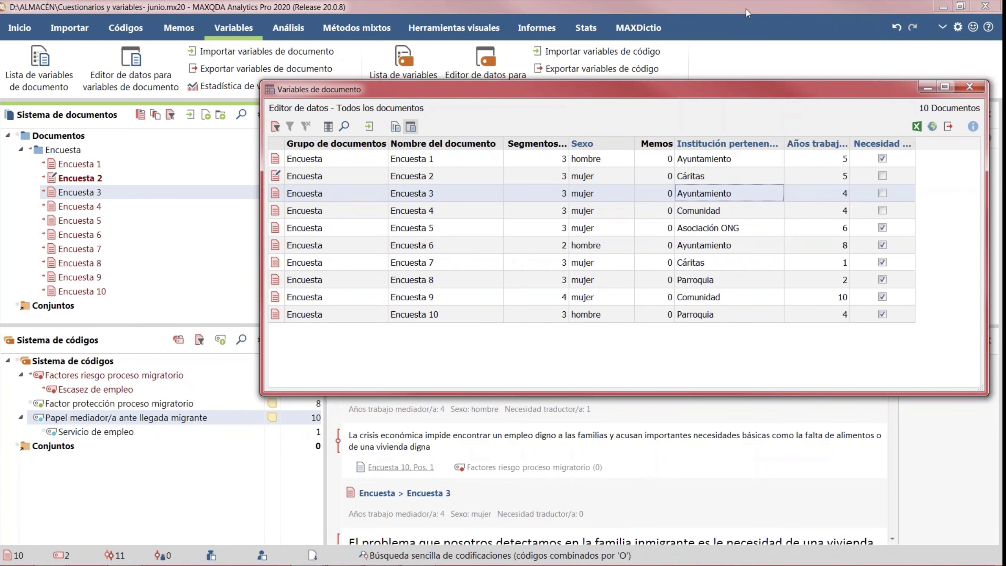
{"action": "left_click_drag", "start_coordinate": [632, 95], "coordinate": [487, 99]}
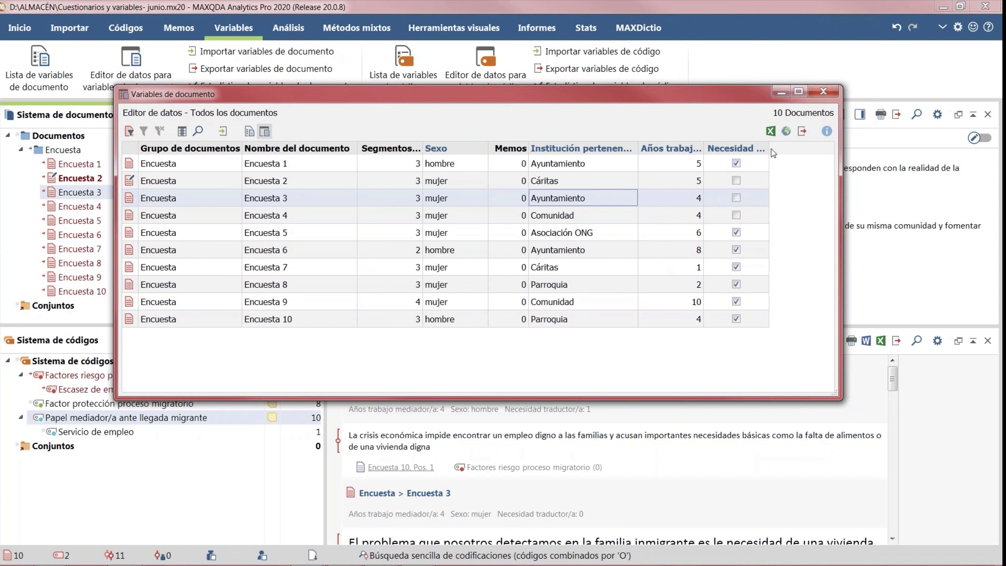
{"action": "left_click_drag", "start_coordinate": [768, 150], "coordinate": [796, 150]}
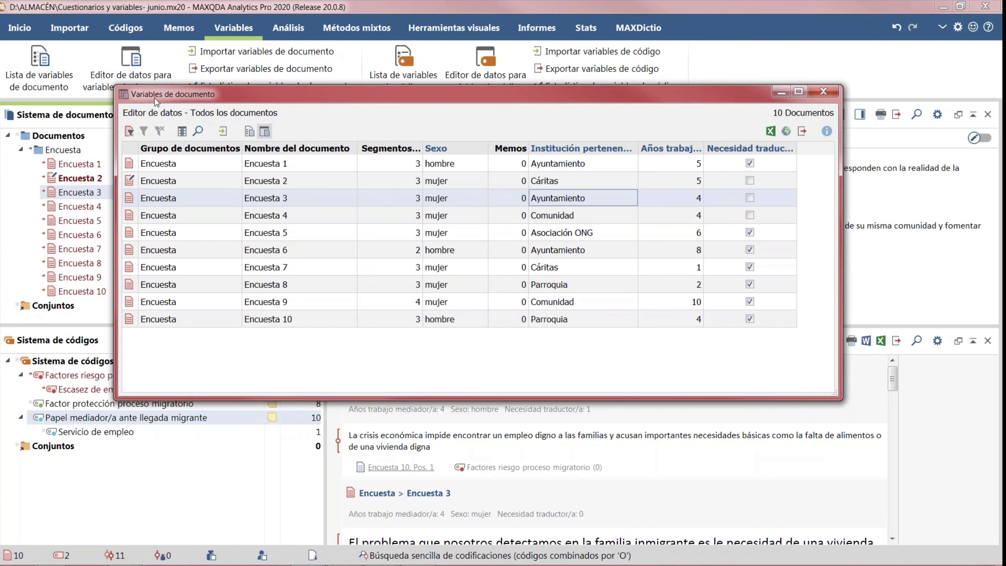
- Return to the list of document variables and create a new variable named Salario of type Decimal
{"action": "left_click", "coordinate": [250, 131]}
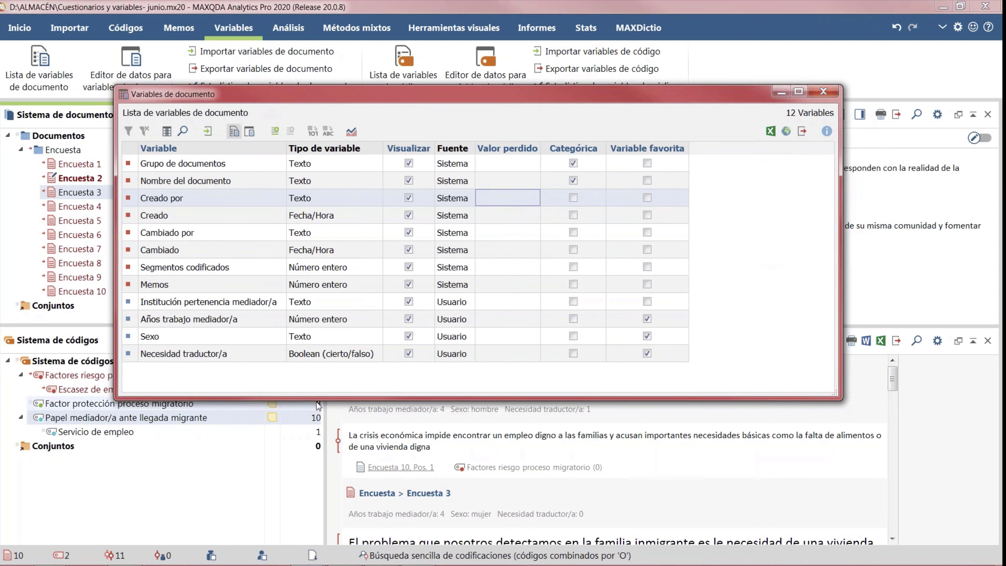
{"action": "left_click_drag", "start_coordinate": [316, 398], "coordinate": [303, 478]}
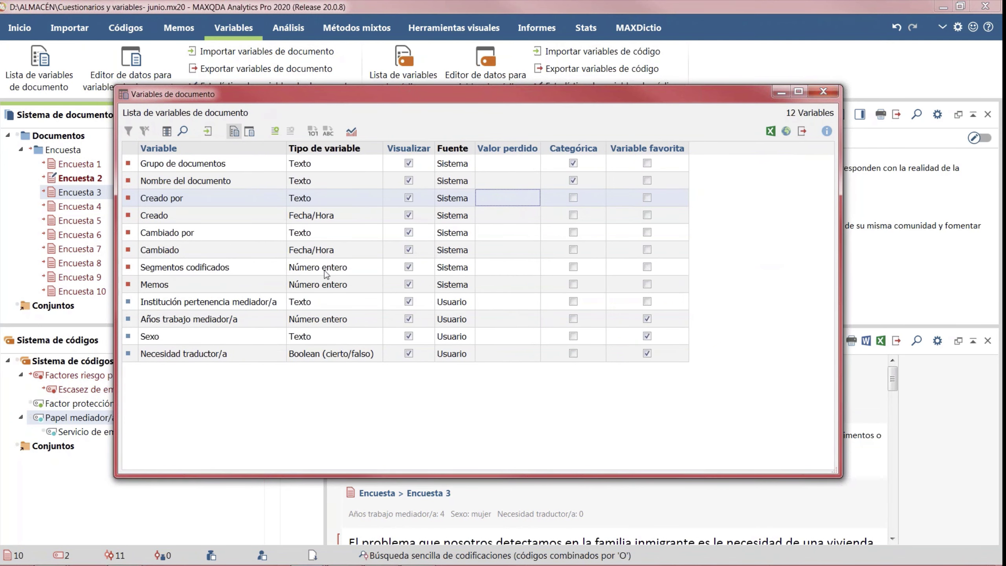
{"action": "left_click", "coordinate": [274, 132]}
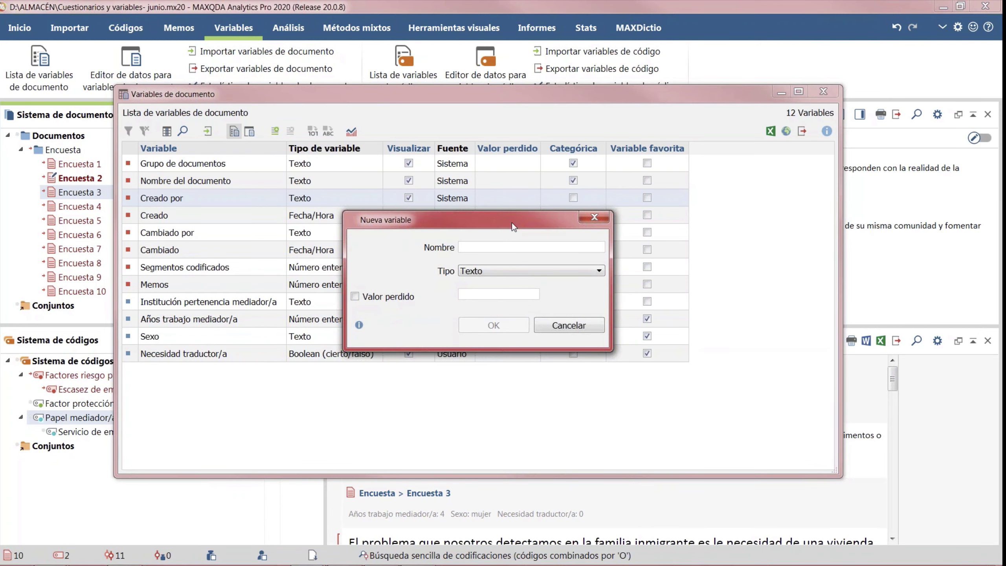
{"action": "left_click_drag", "start_coordinate": [512, 223], "coordinate": [507, 269]}
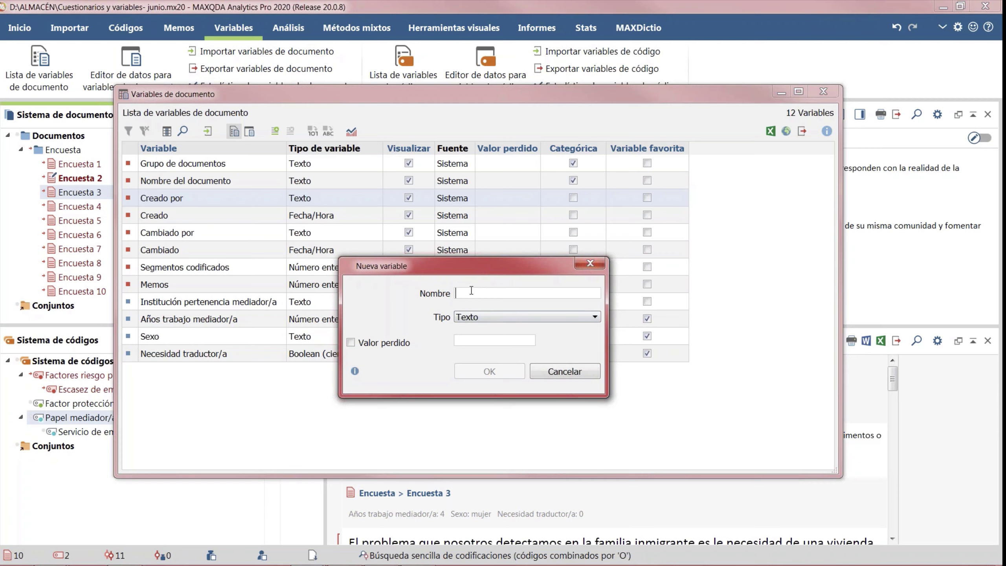
{"action": "type", "text": "Ed"}
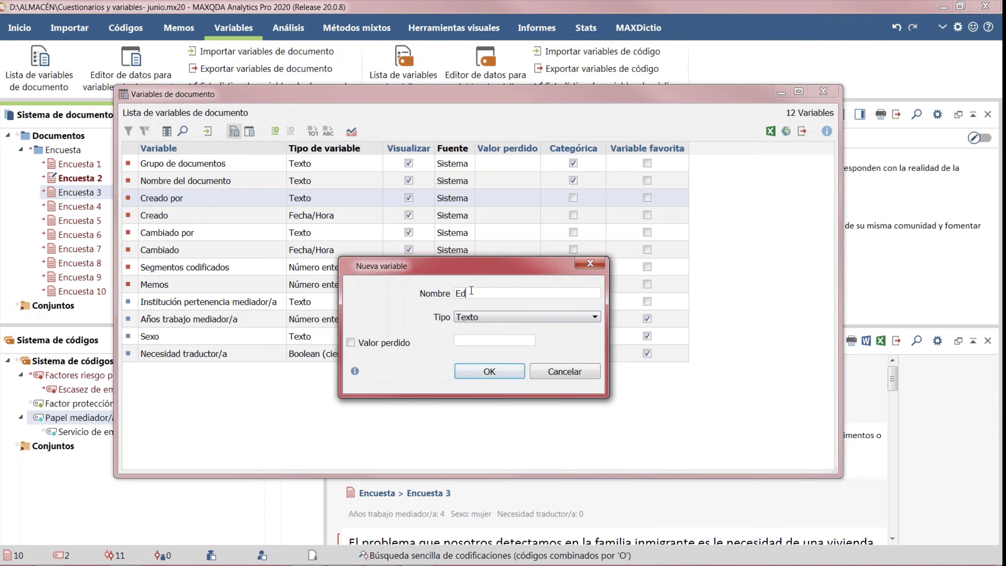
{"action": "key", "text": "BackSpace"}
{"action": "key", "text": "BackSpace"}
{"action": "type", "text": "Salario"}
{"action": "left_click", "coordinate": [486, 318]}
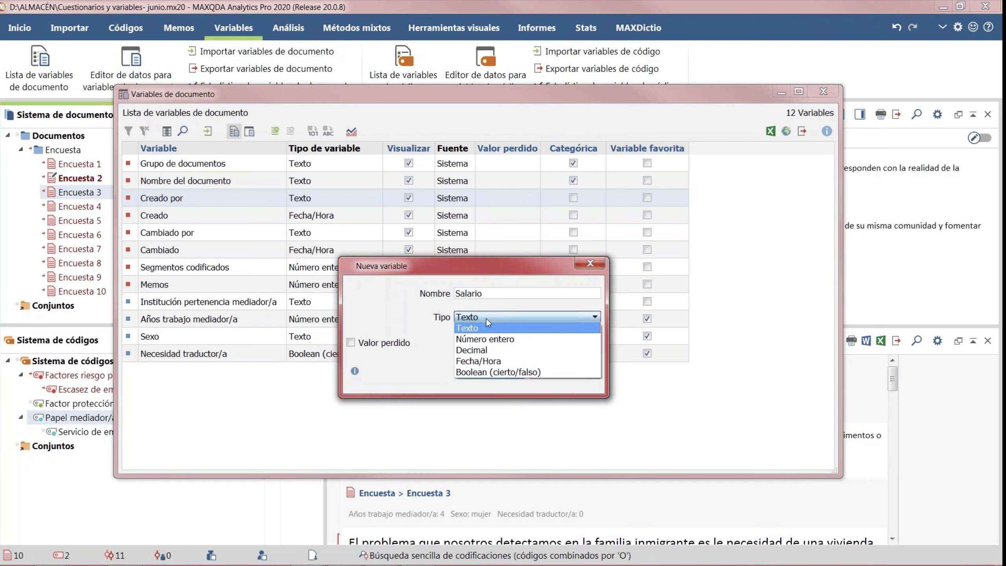
{"action": "left_click", "coordinate": [510, 349]}
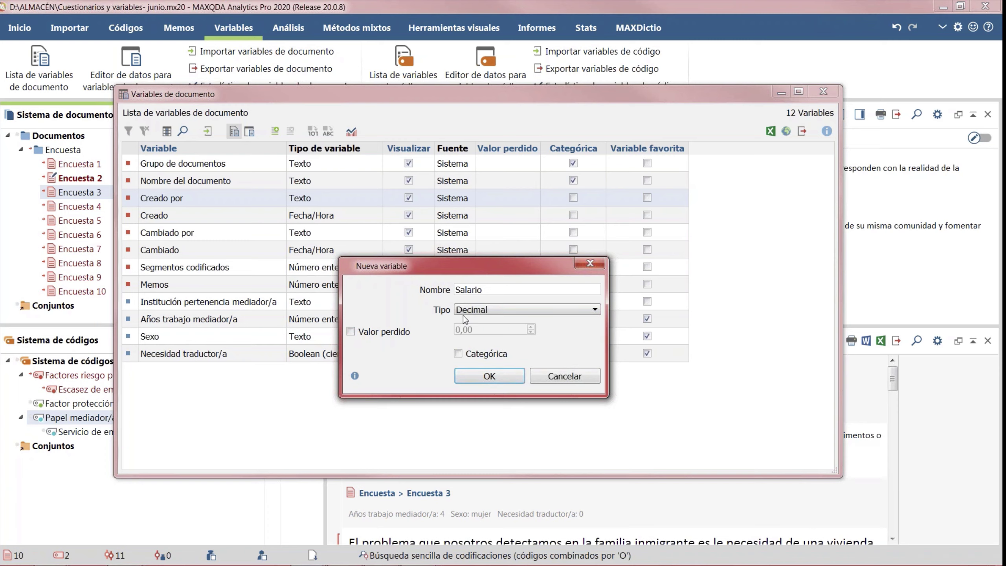
{"action": "left_click", "coordinate": [489, 376]}
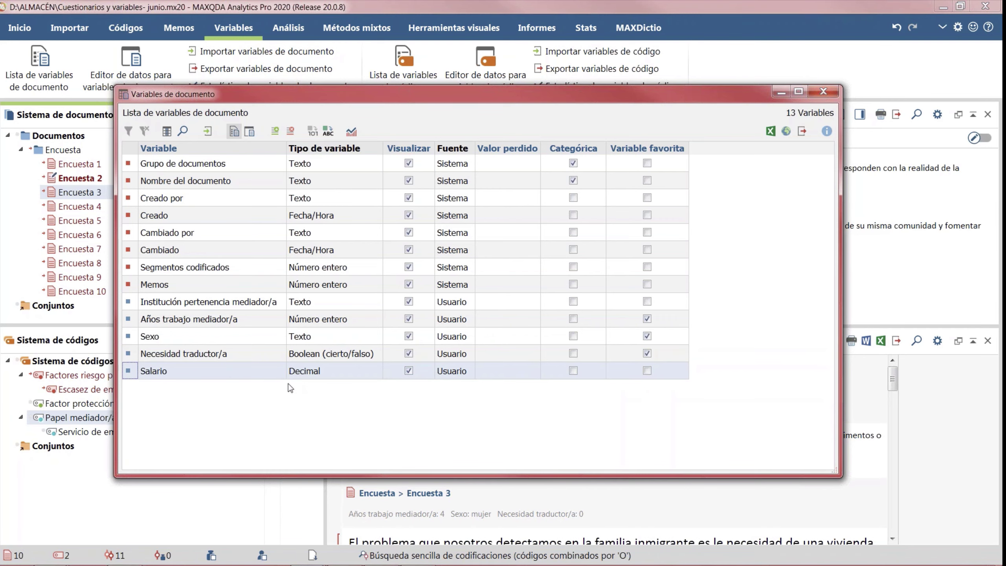
- Set Encuesta 1's Salario to 650,23 in the data editor, widening the window, and return to the variable list
{"action": "left_click", "coordinate": [251, 132]}
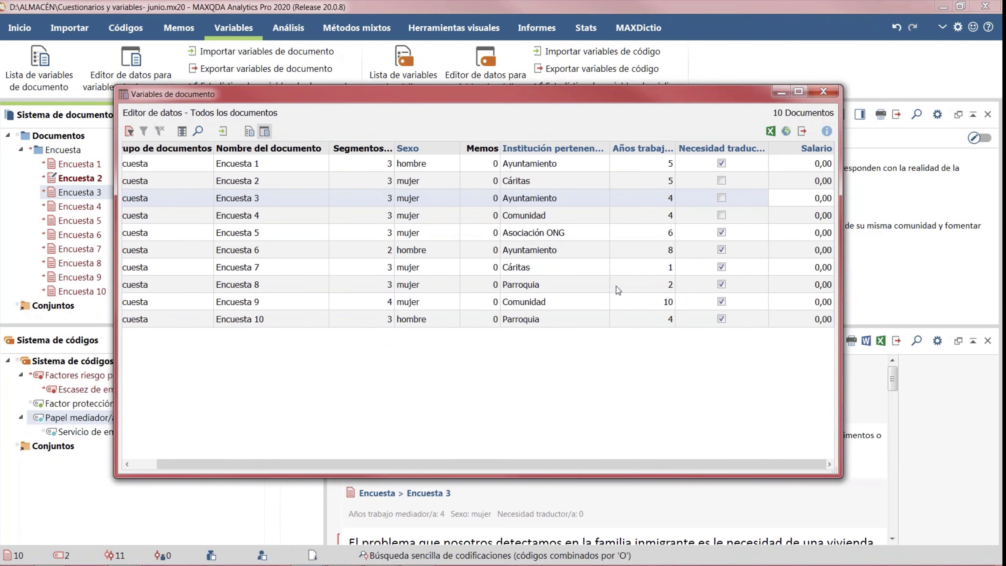
{"action": "left_click_drag", "start_coordinate": [854, 311], "coordinate": [890, 310]}
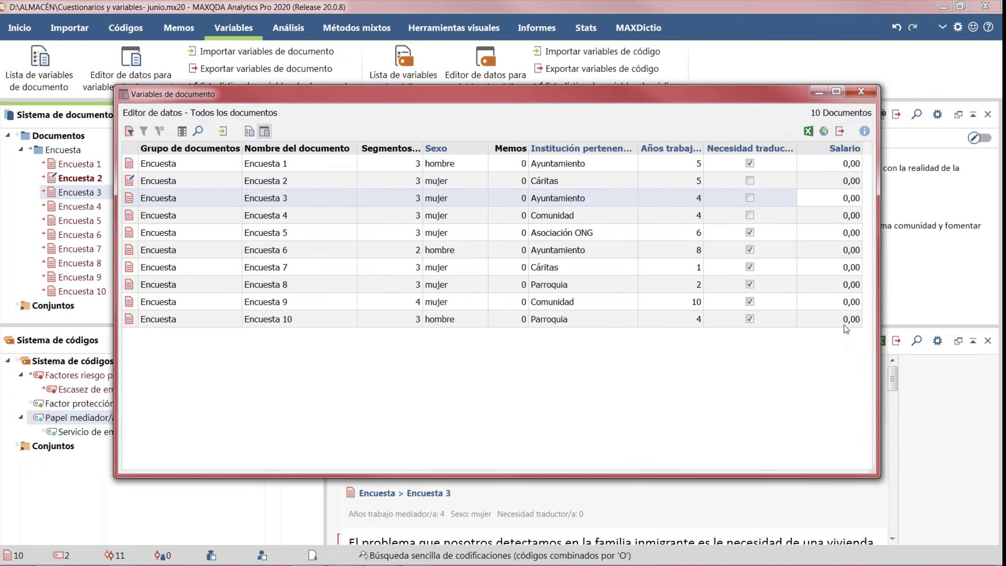
{"action": "double_click", "coordinate": [838, 167]}
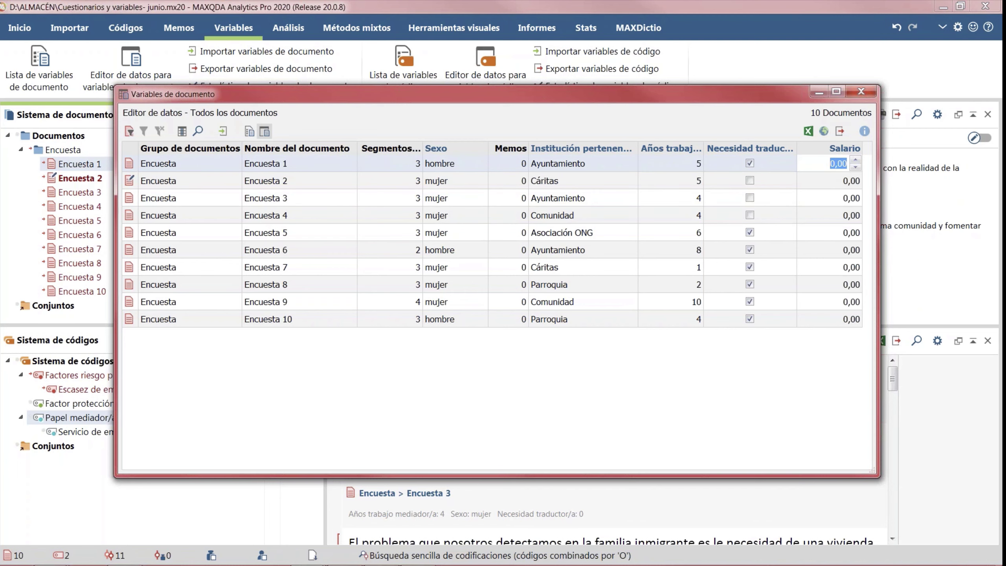
{"action": "type", "text": "650,23"}
{"action": "key", "text": "Return"}
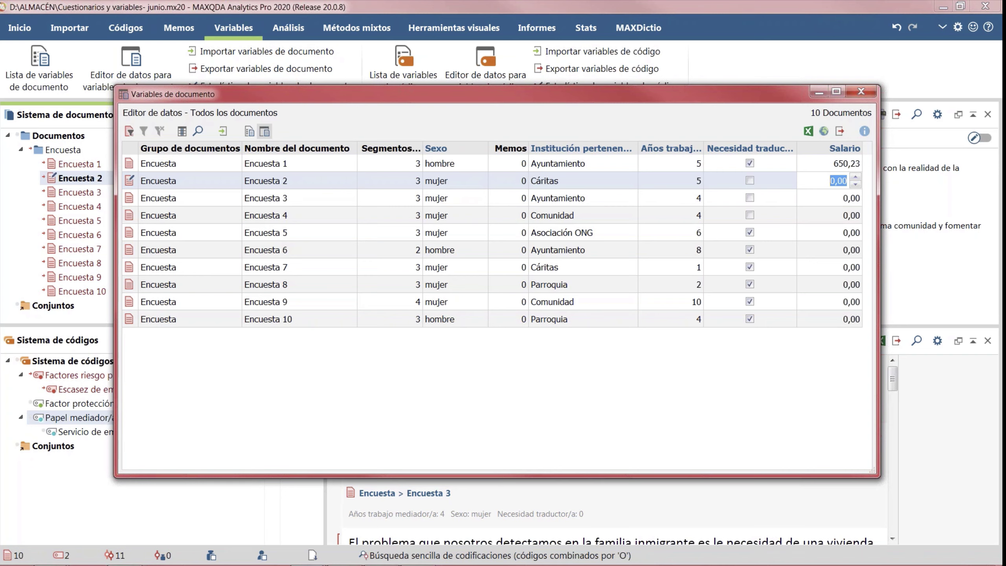
{"action": "left_click", "coordinate": [250, 133]}
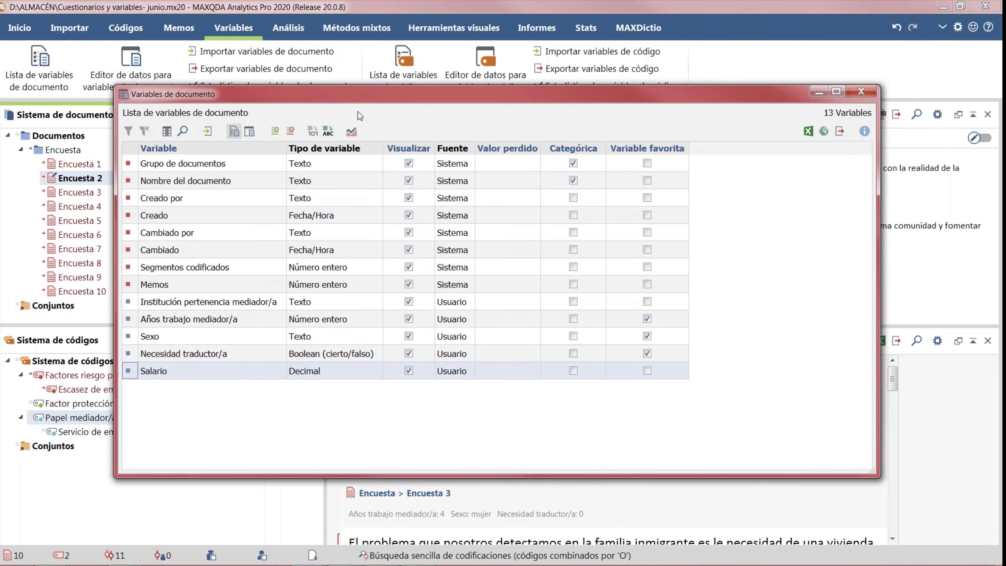
- Return to the data editor for all documents and examine the file types available for exporting document variables, without exporting
{"action": "left_click", "coordinate": [249, 132]}
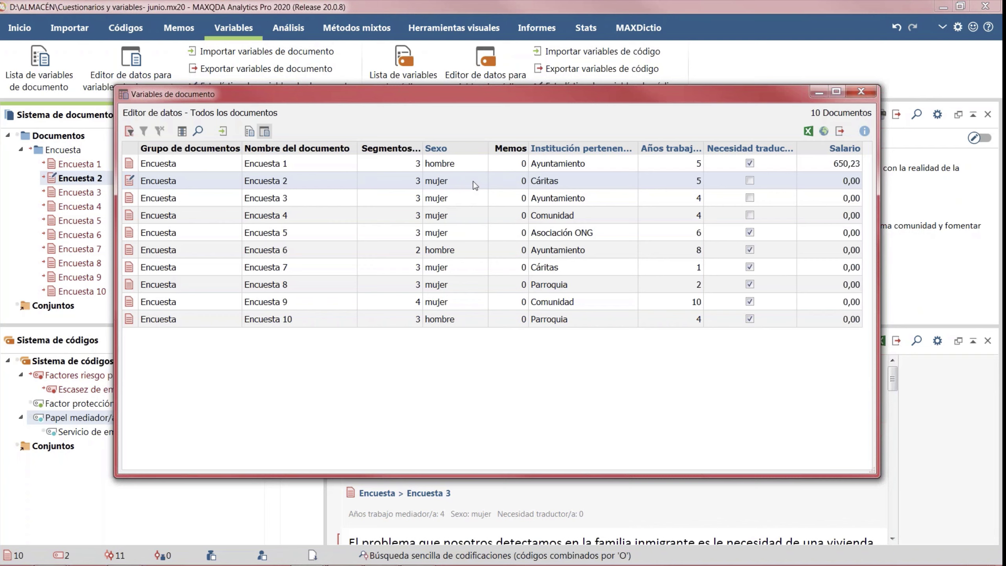
{"action": "left_click_drag", "start_coordinate": [280, 94], "coordinate": [293, 153]}
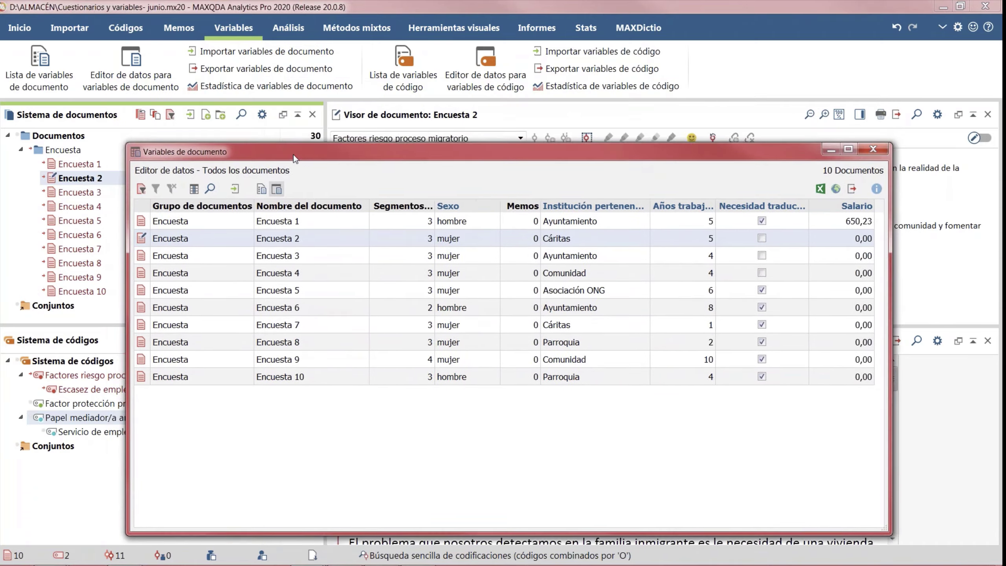
{"action": "left_click", "coordinate": [244, 77]}
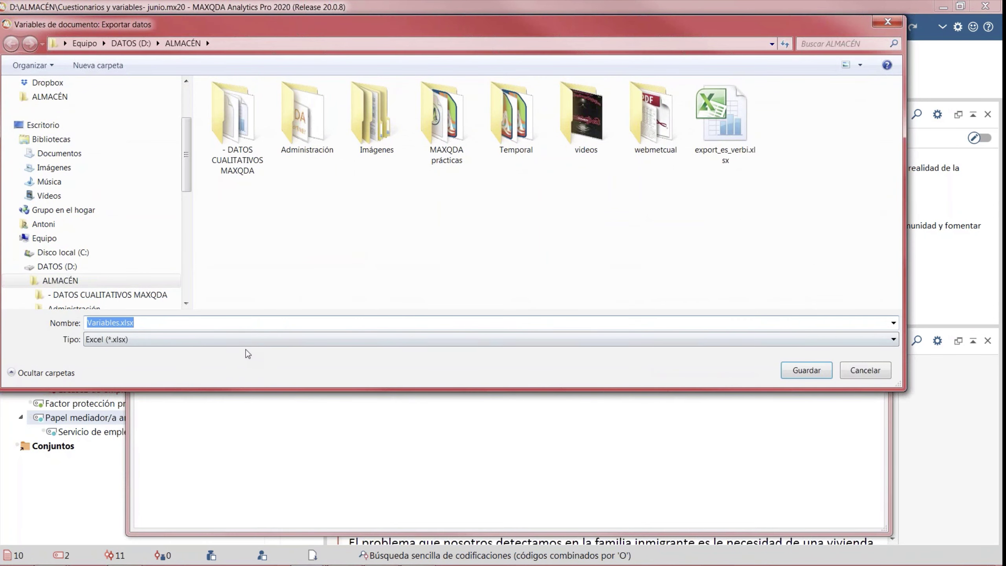
{"action": "left_click", "coordinate": [246, 340]}
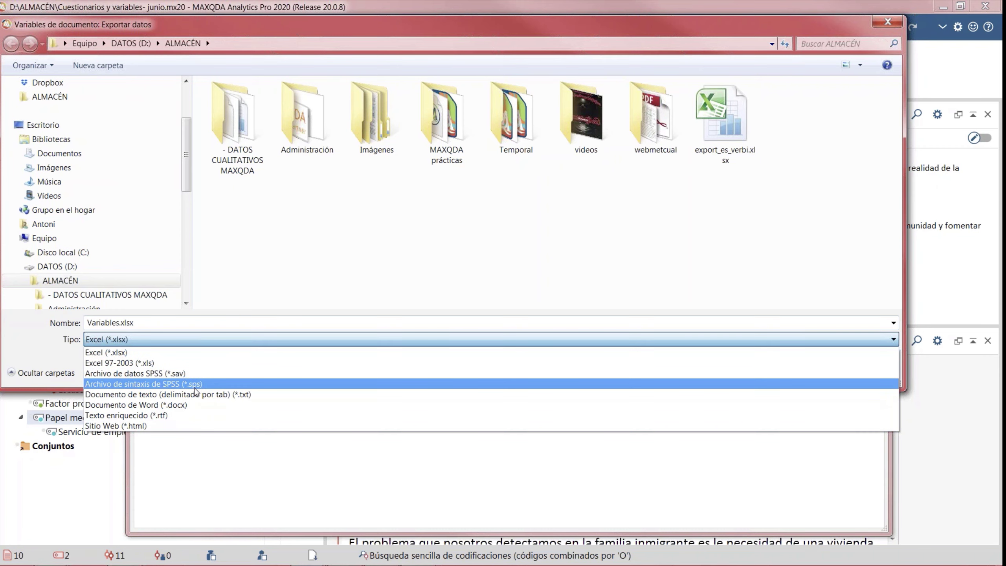
{"action": "key", "text": "Escape"}
{"action": "left_click", "coordinate": [867, 371]}
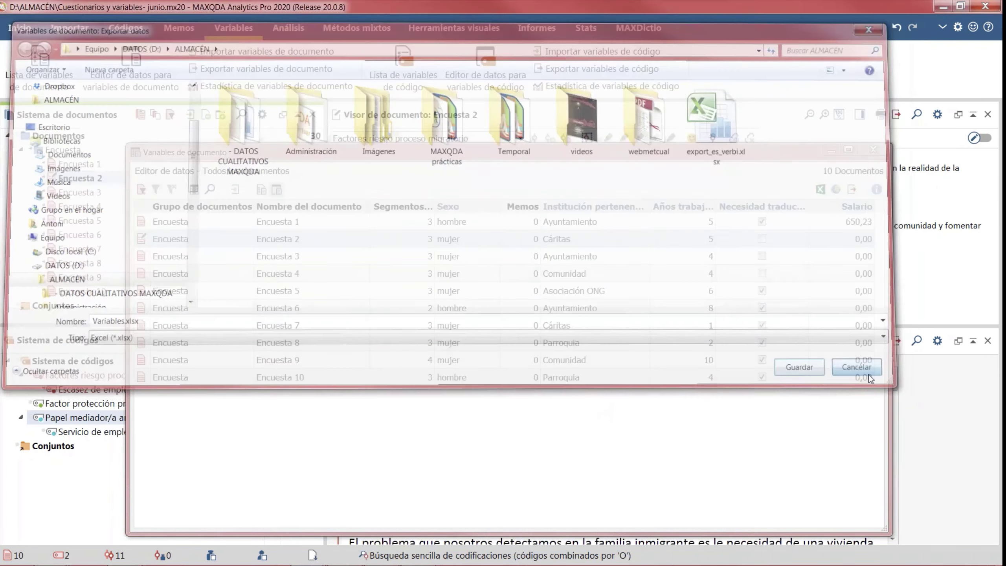
- Examine the file types accepted for importing document variables, and leave without importing a file
{"action": "left_click", "coordinate": [266, 51]}
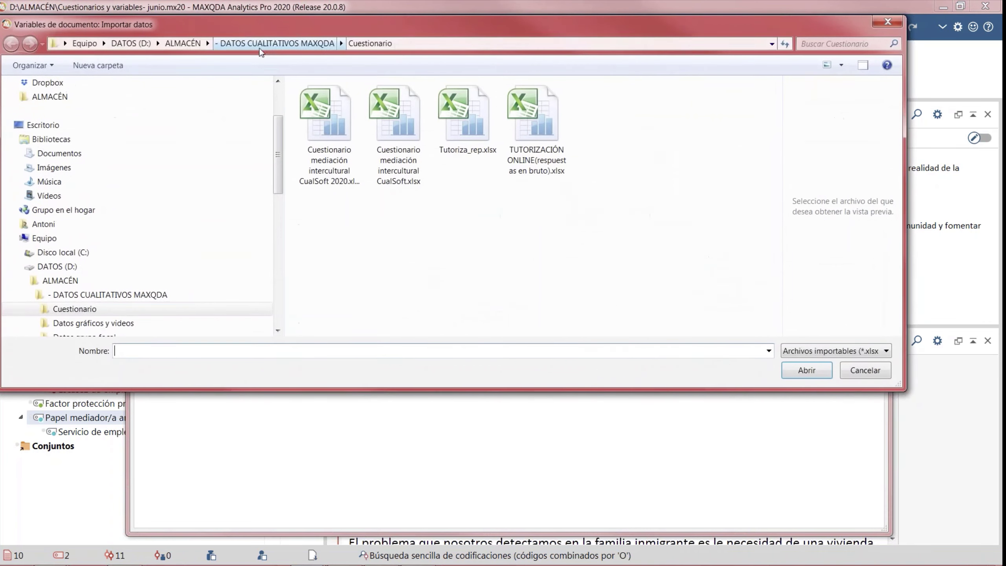
{"action": "left_click", "coordinate": [870, 352]}
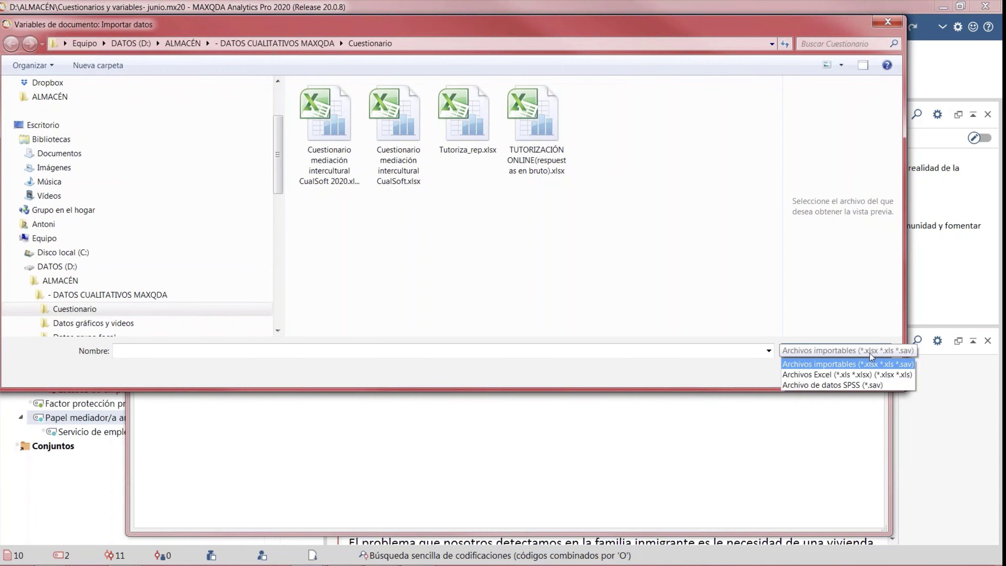
{"action": "key", "text": "Escape"}
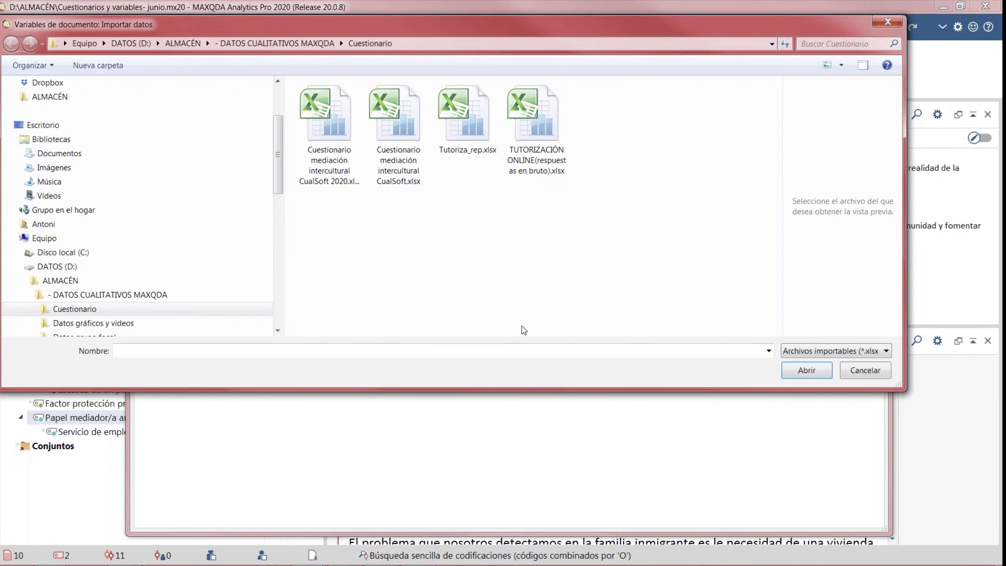
{"action": "left_click", "coordinate": [857, 371]}
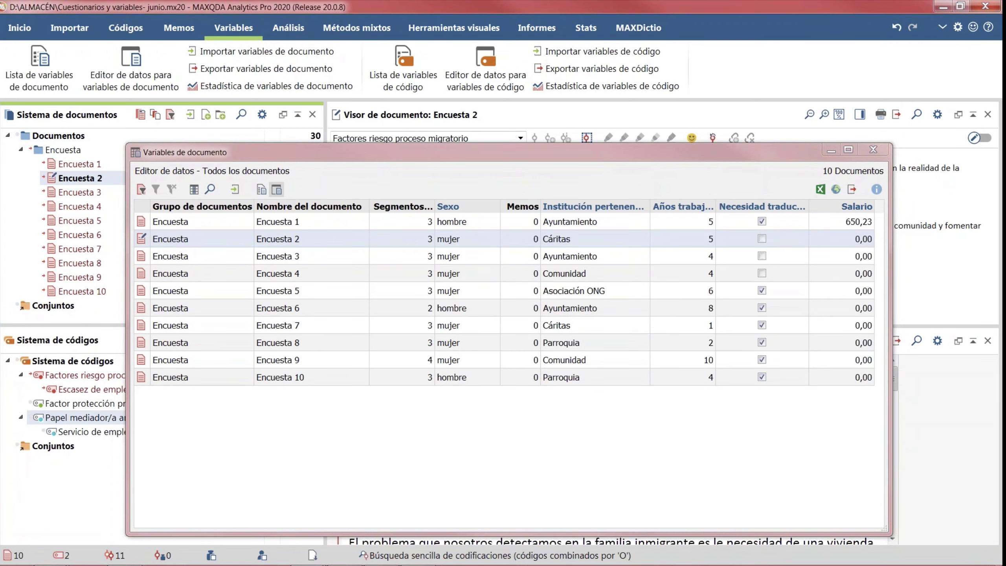
- Generate document variable statistics for Institución pertenencia mediador/a, Años trabajo mediador/a, Sexo and Necesidad traductor/a, for activated documents only
{"action": "left_click", "coordinate": [328, 88]}
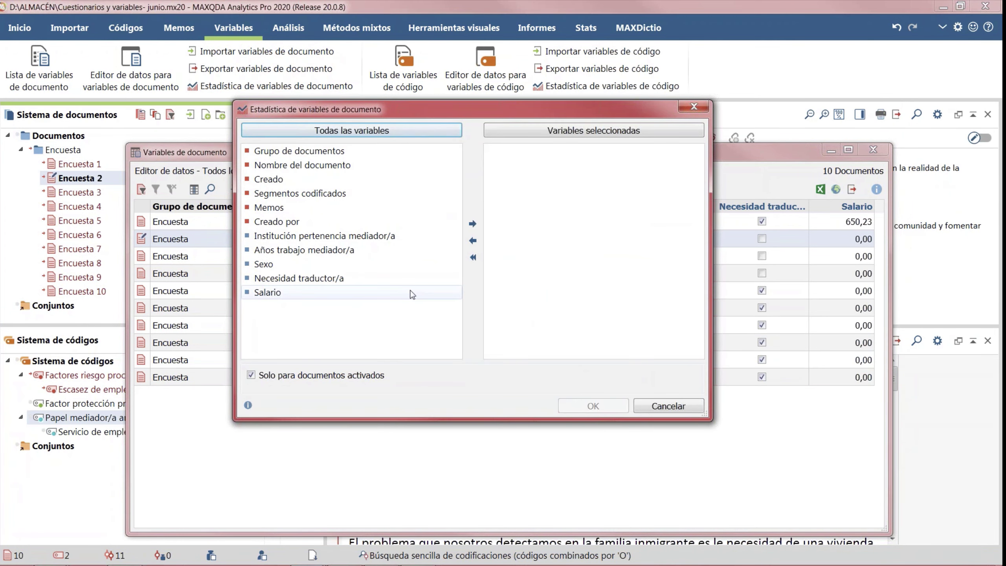
{"action": "left_click", "coordinate": [303, 236]}
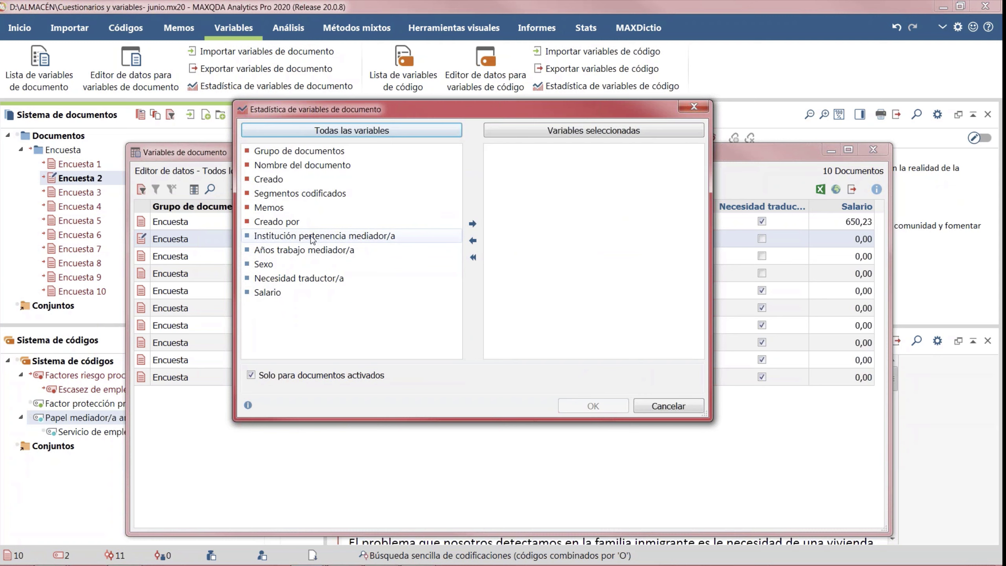
{"action": "left_click", "coordinate": [315, 277], "text": "shift"}
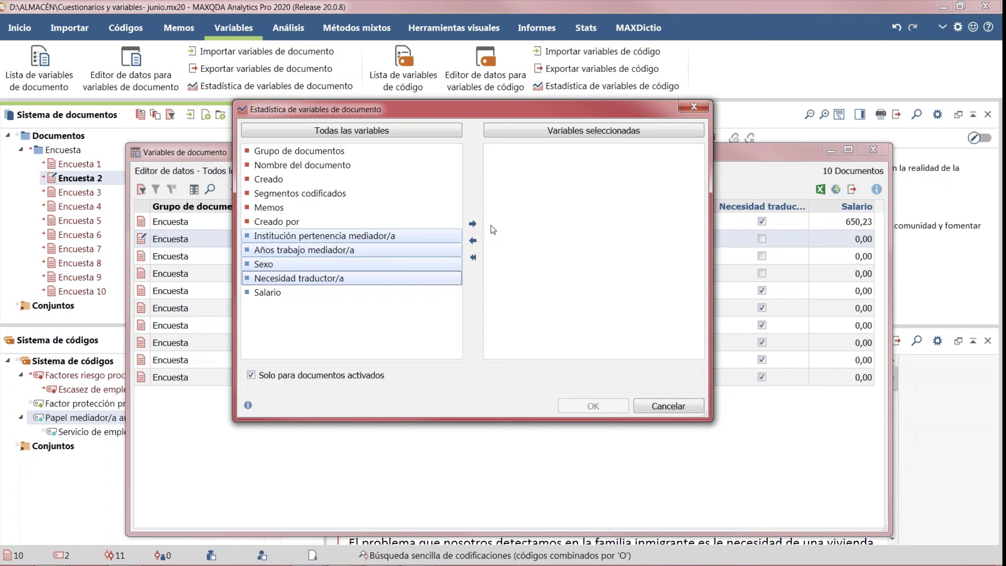
{"action": "left_click", "coordinate": [475, 224]}
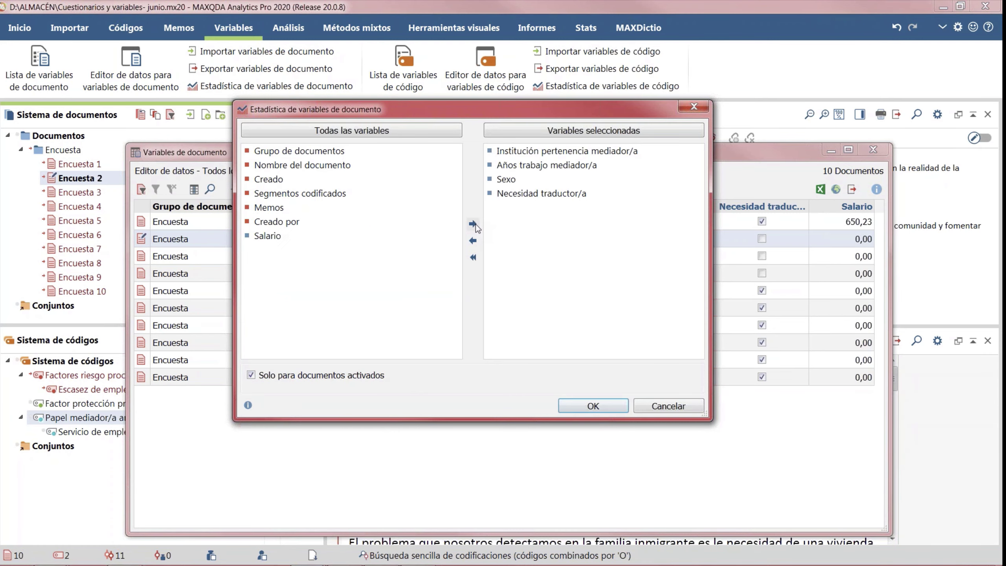
{"action": "left_click", "coordinate": [624, 408]}
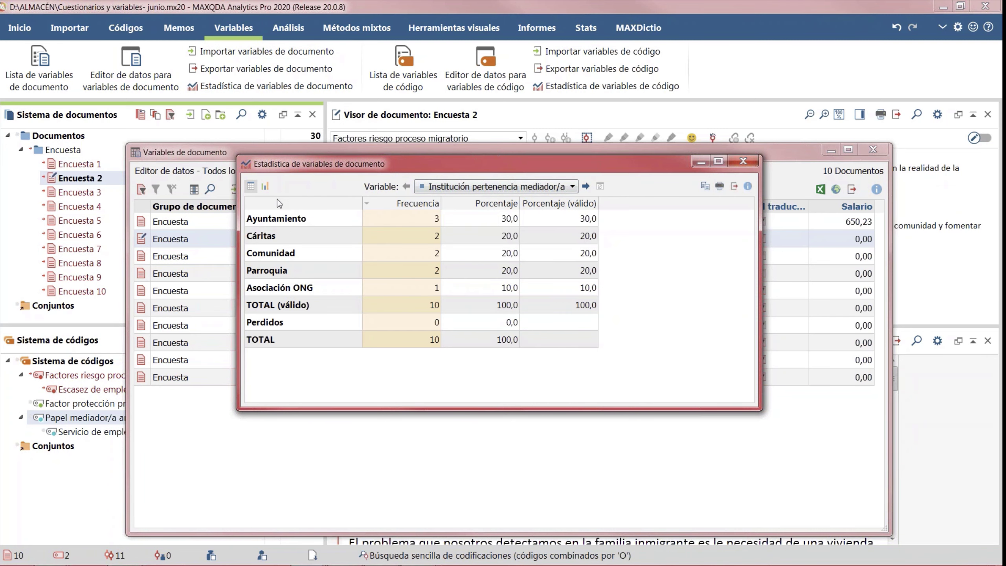
- Display Institución pertenencia mediador/a as a vertical bar chart, apply the second colour scheme, and enlarge the statistics window
{"action": "left_click", "coordinate": [265, 186]}
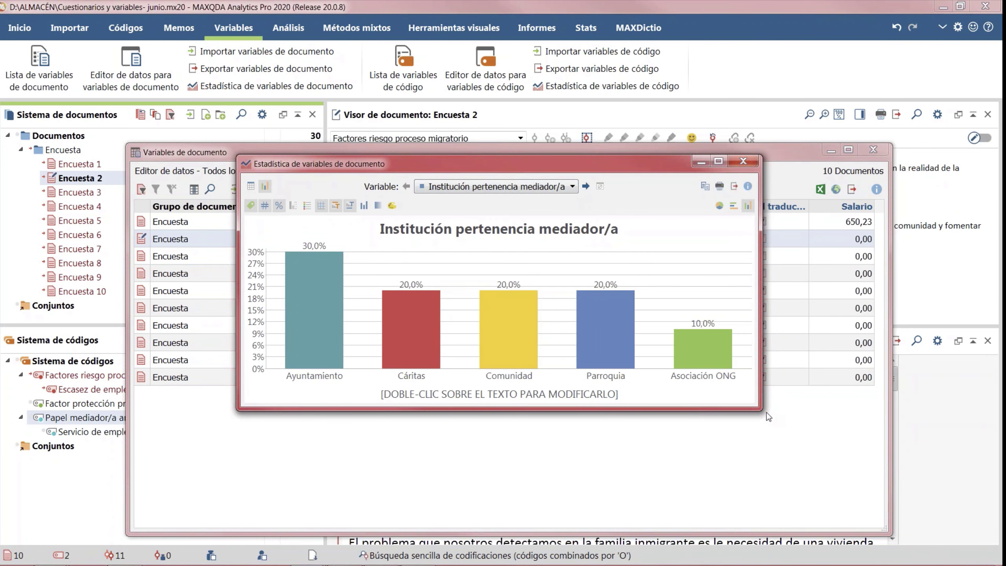
{"action": "left_click_drag", "start_coordinate": [767, 412], "coordinate": [886, 462]}
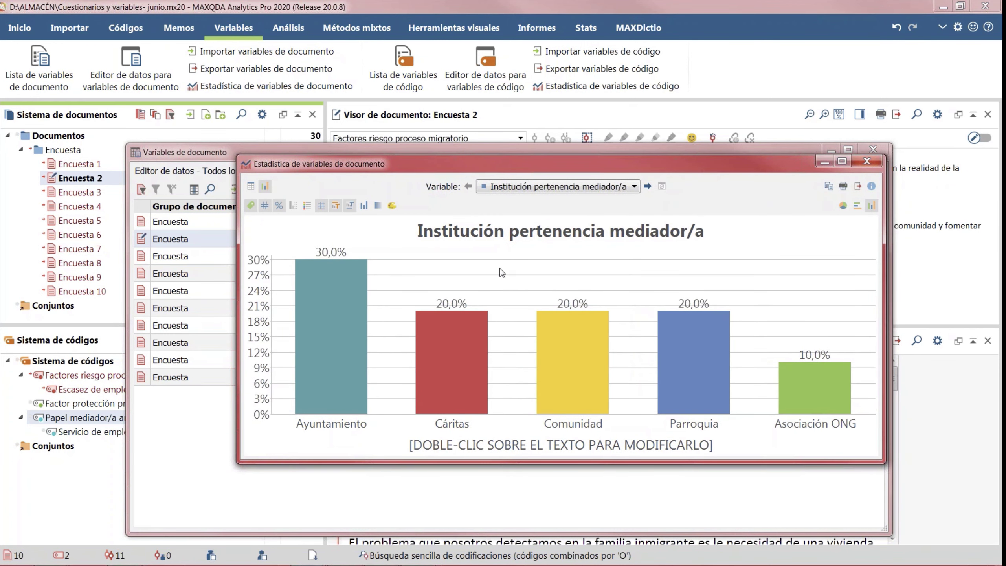
{"action": "left_click", "coordinate": [391, 205]}
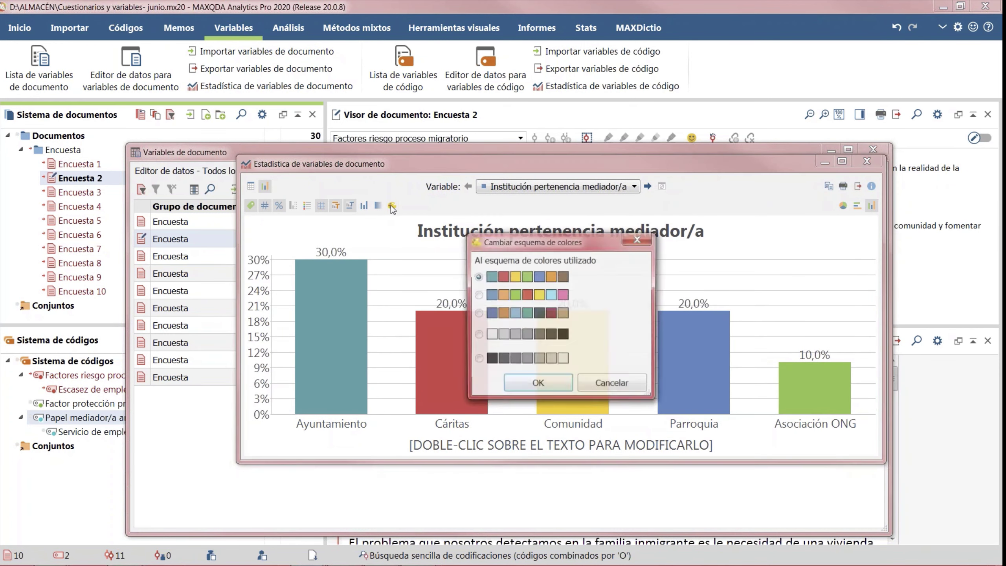
{"action": "left_click", "coordinate": [477, 294]}
{"action": "left_click", "coordinate": [541, 388]}
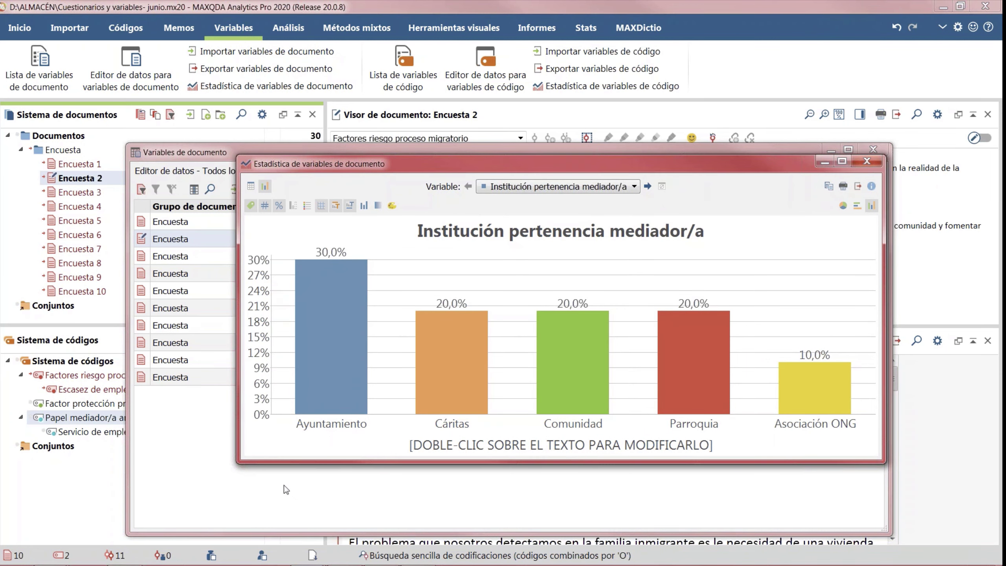
{"action": "left_click_drag", "start_coordinate": [235, 467], "coordinate": [159, 462]}
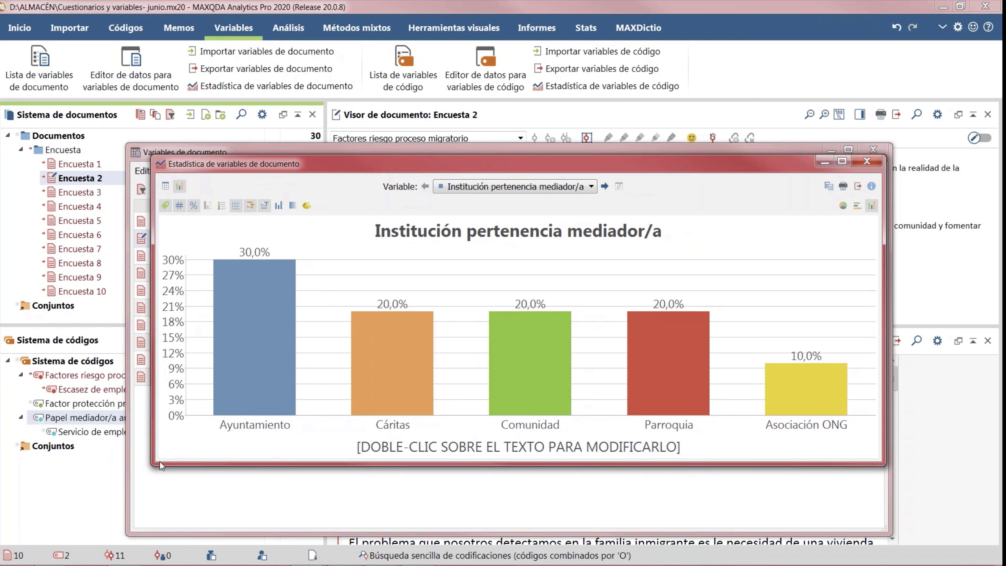
- Show Años trabajo mediador/a as a horizontal bar chart in a taller window and hide the chart's subtitle
{"action": "left_click", "coordinate": [605, 186]}
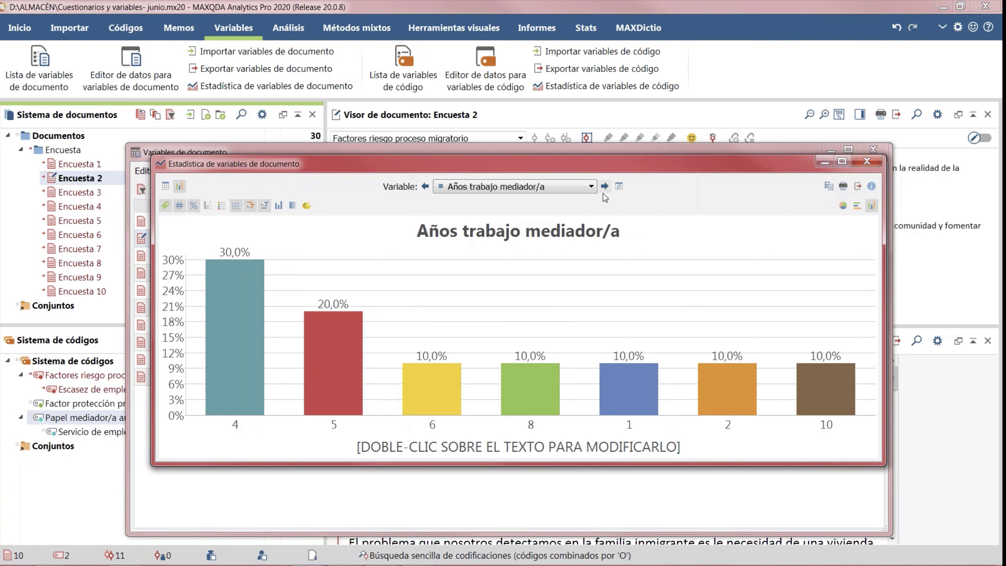
{"action": "left_click", "coordinate": [858, 206]}
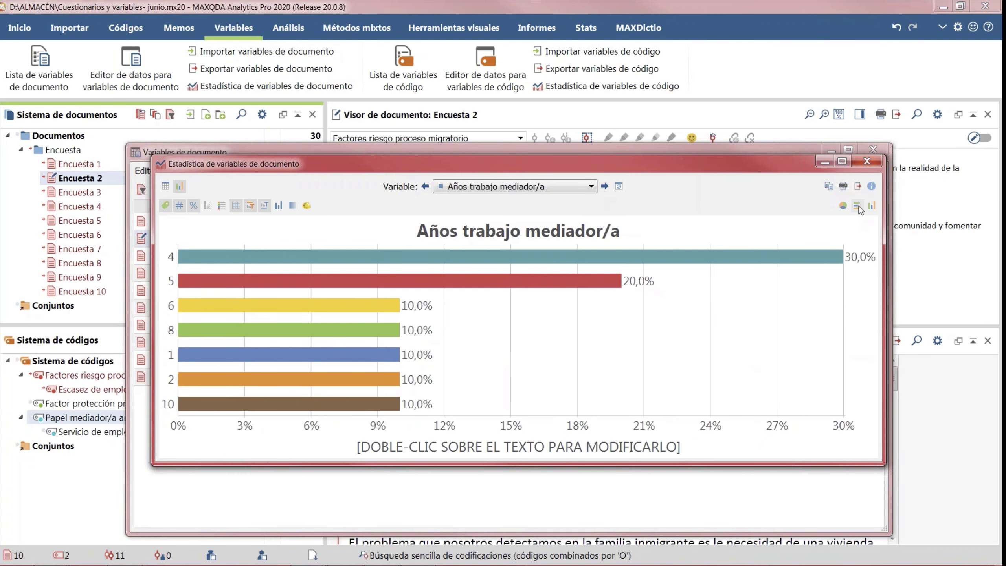
{"action": "left_click_drag", "start_coordinate": [453, 464], "coordinate": [453, 502]}
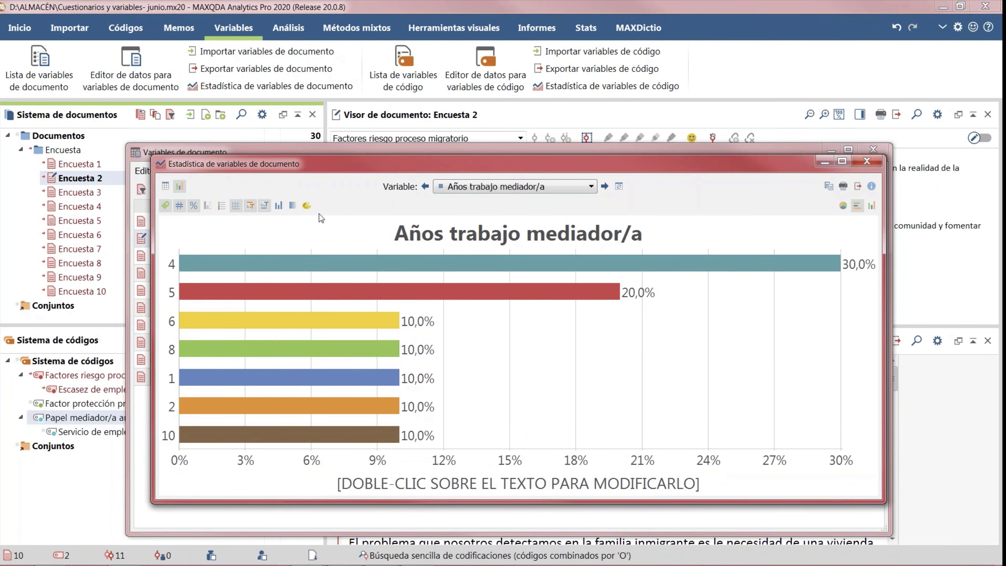
{"action": "left_click", "coordinate": [266, 209]}
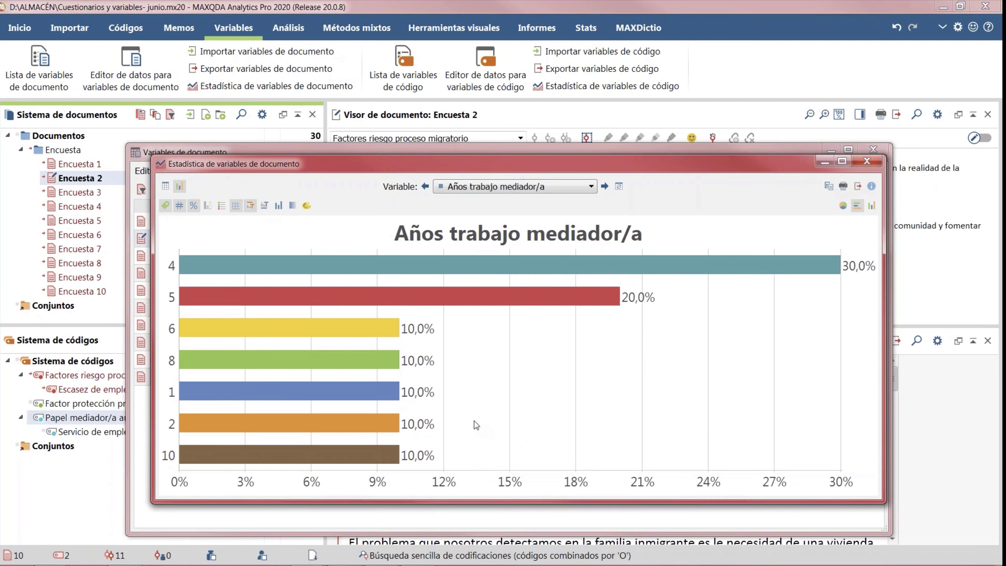
- Show Sexo as a pie chart with its subtitle, and continue to the Necesidad traductor/a pie chart
{"action": "left_click", "coordinate": [605, 186]}
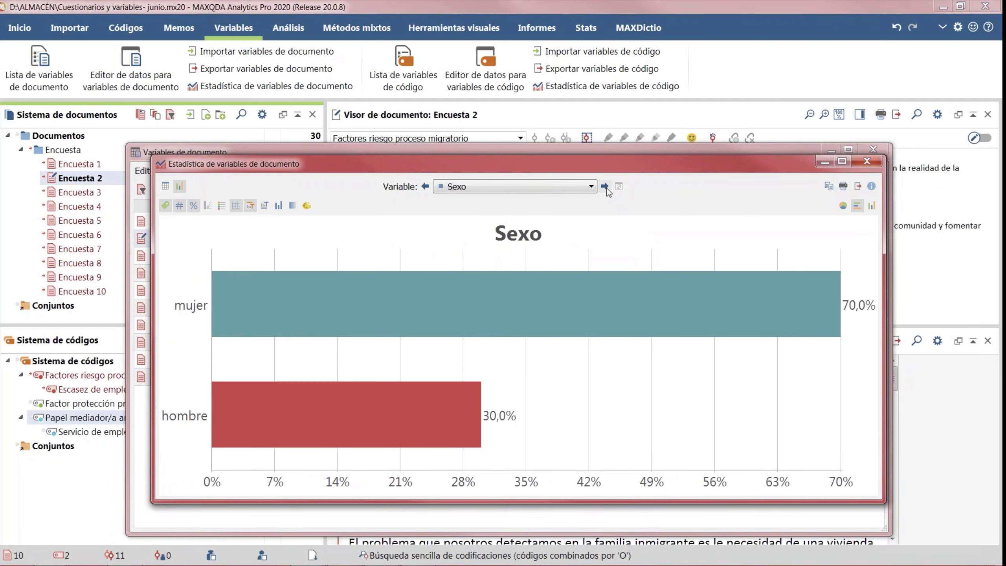
{"action": "left_click", "coordinate": [843, 205]}
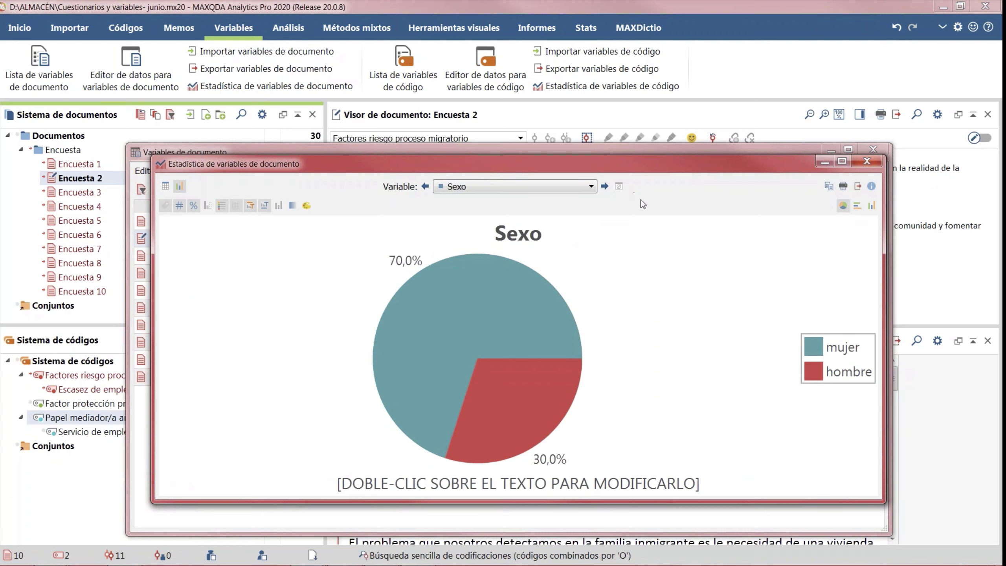
{"action": "left_click", "coordinate": [604, 186]}
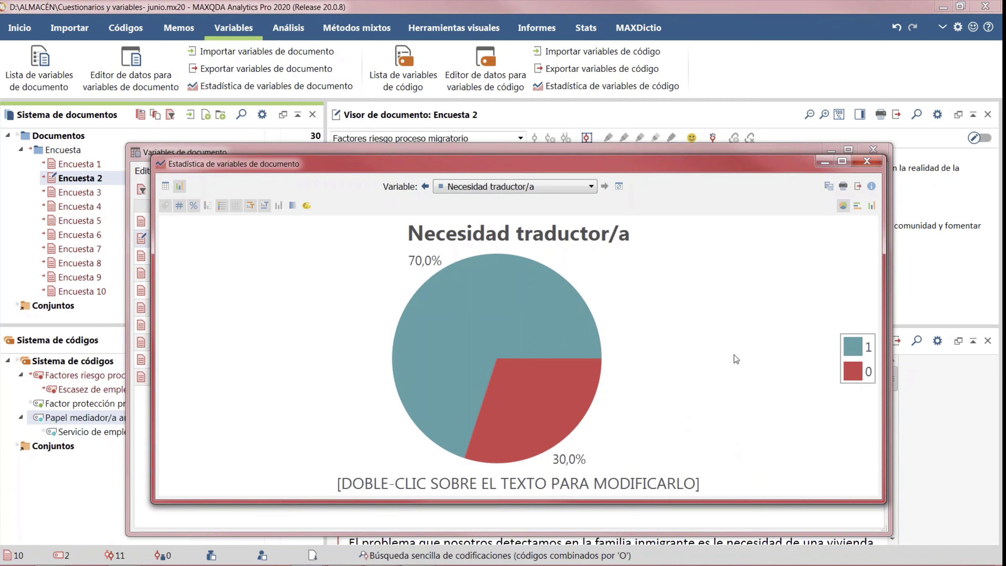
- Relabel the legend of the Necesidad traductor/a pie chart, changing 1 to Sí and 0 to No
{"action": "double_click", "coordinate": [870, 349]}
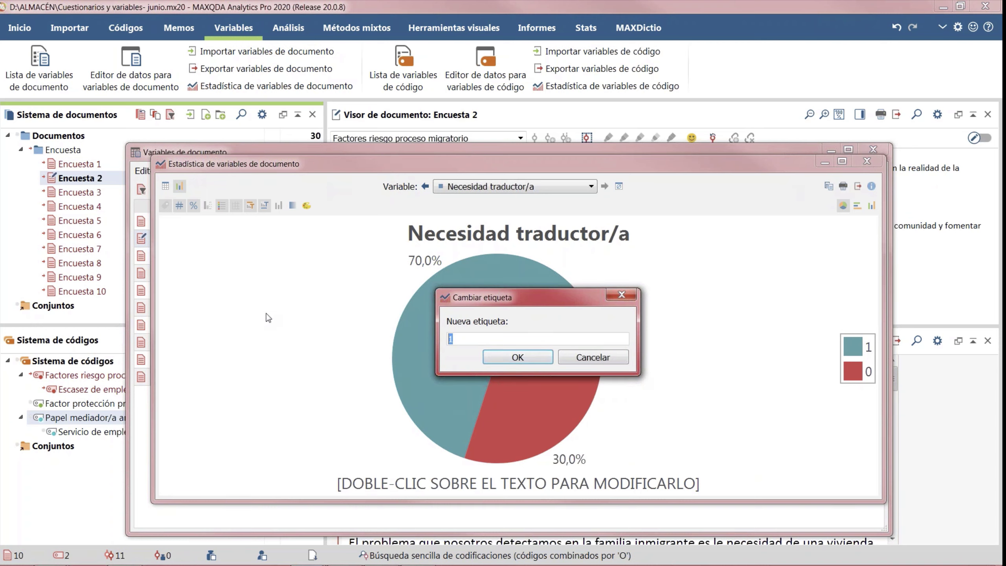
{"action": "type", "text": "Sí"}
{"action": "left_click", "coordinate": [496, 357]}
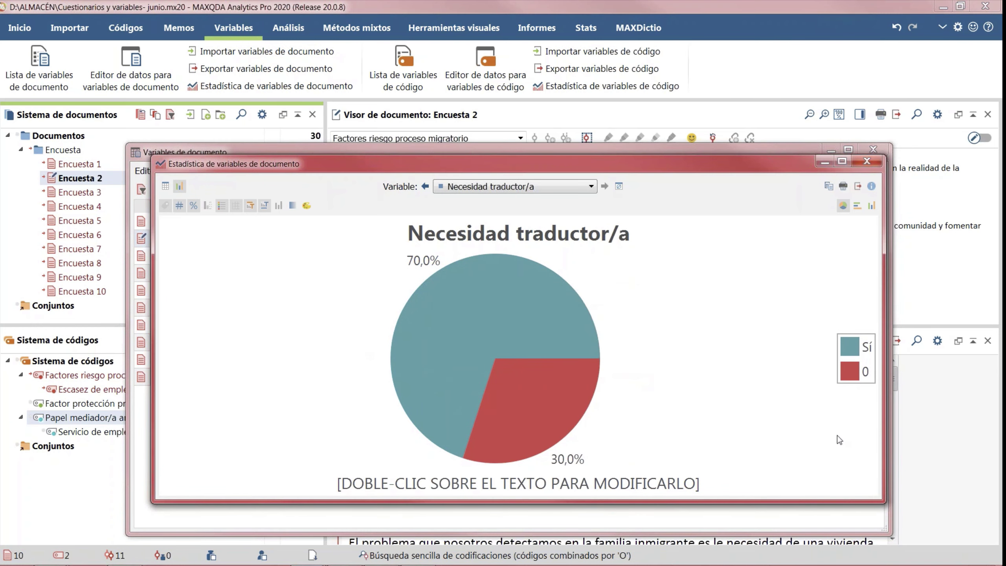
{"action": "double_click", "coordinate": [865, 372]}
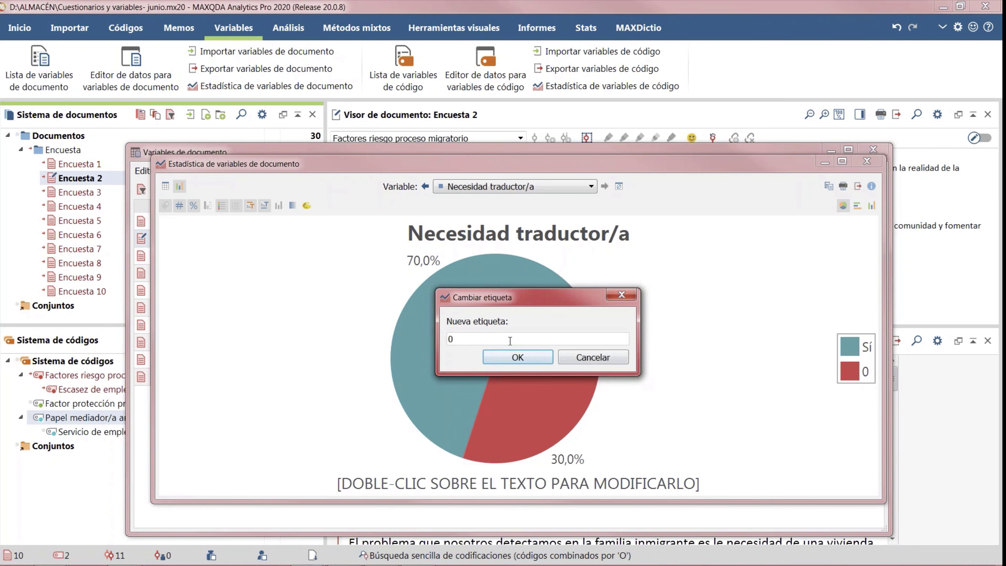
{"action": "type", "text": "No"}
{"action": "left_click", "coordinate": [541, 360]}
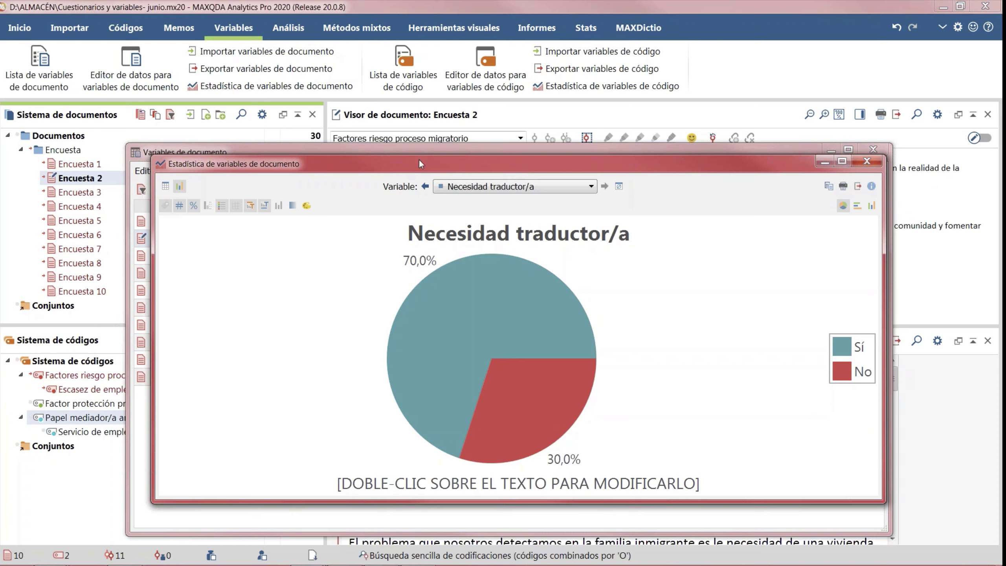
- Move the statistics window aside, and close both it and the document variables window
{"action": "left_click_drag", "start_coordinate": [419, 163], "coordinate": [490, 230]}
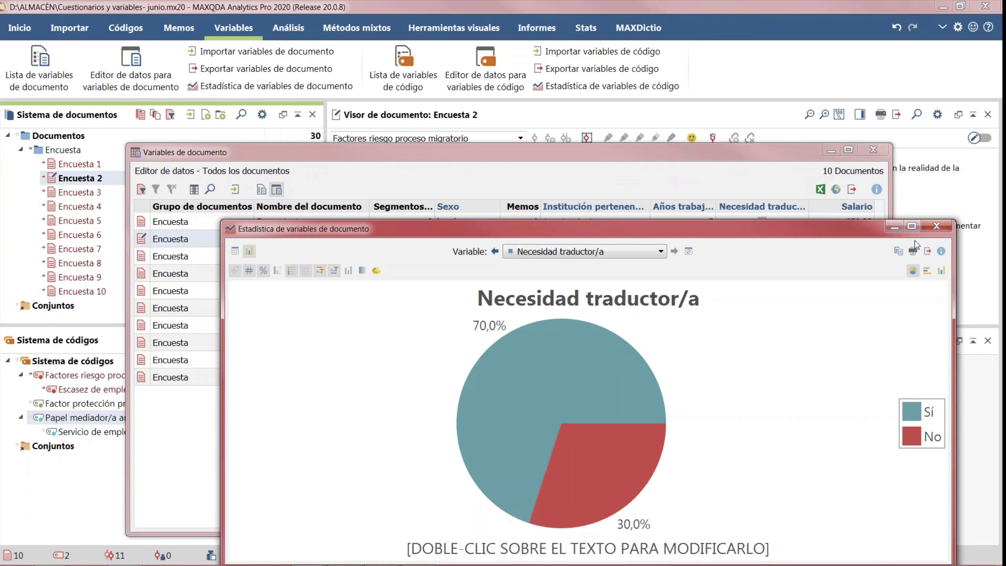
{"action": "left_click", "coordinate": [935, 226]}
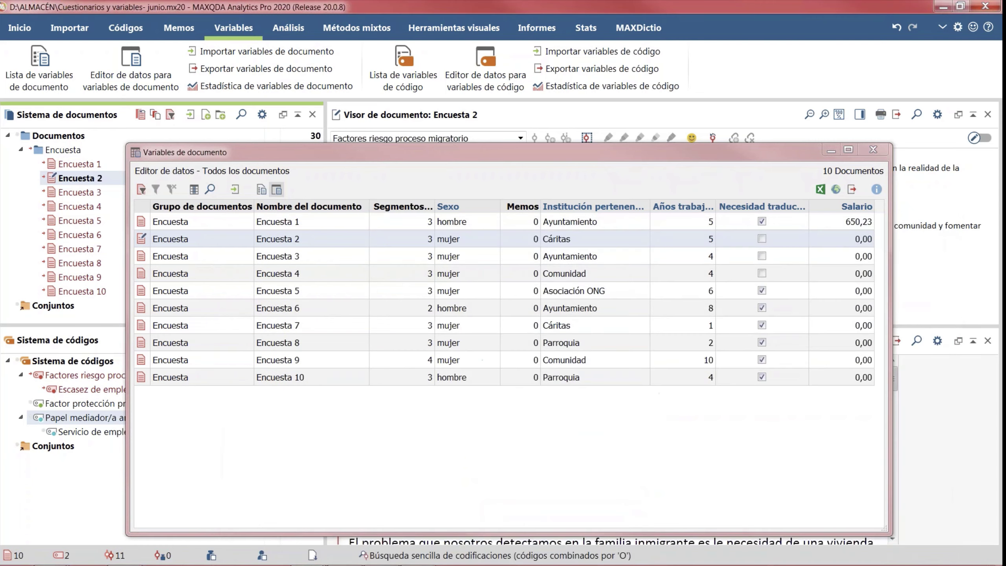
{"action": "left_click", "coordinate": [873, 149]}
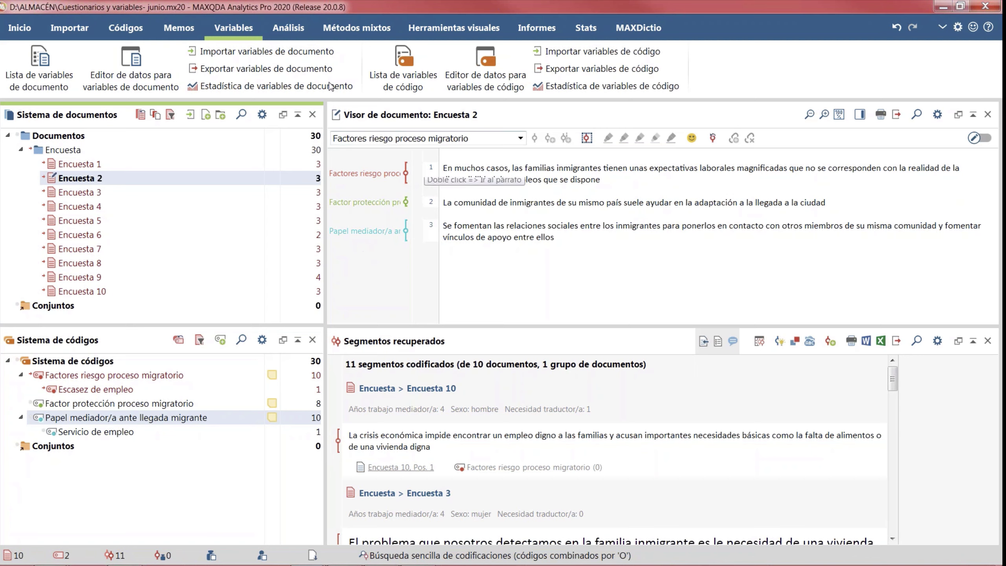
- Open Categorizar datos de encuesta for the code Factores riesgo proceso migratorio, limited to activated documents
{"action": "left_click", "coordinate": [288, 28]}
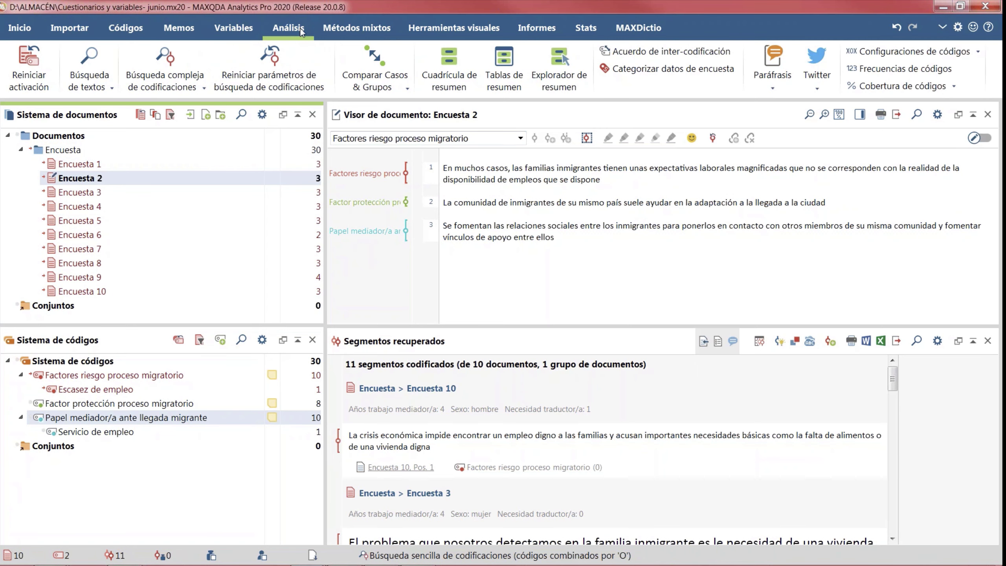
{"action": "left_click", "coordinate": [660, 74]}
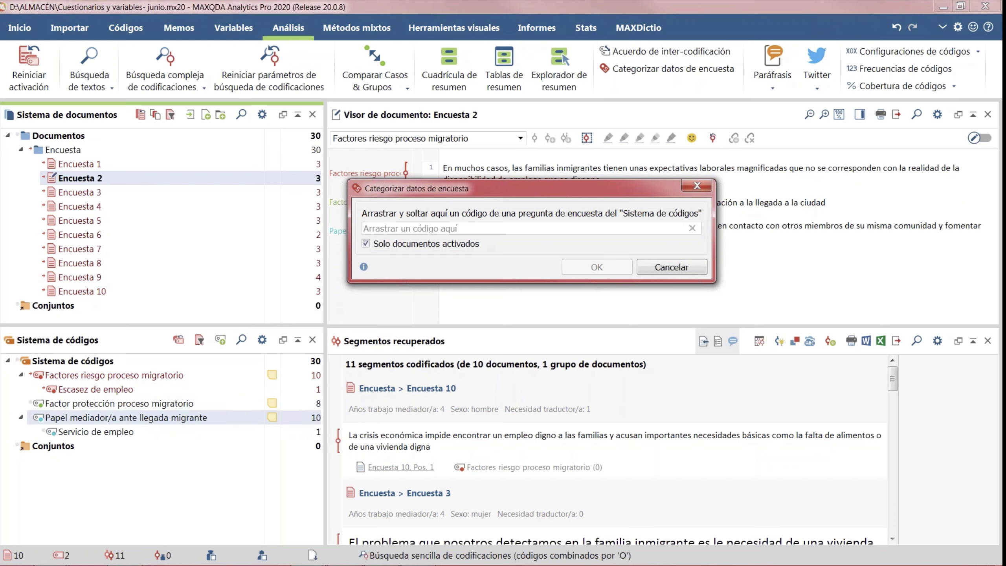
{"action": "left_click", "coordinate": [157, 380]}
{"action": "left_click_drag", "start_coordinate": [157, 380], "coordinate": [406, 232]}
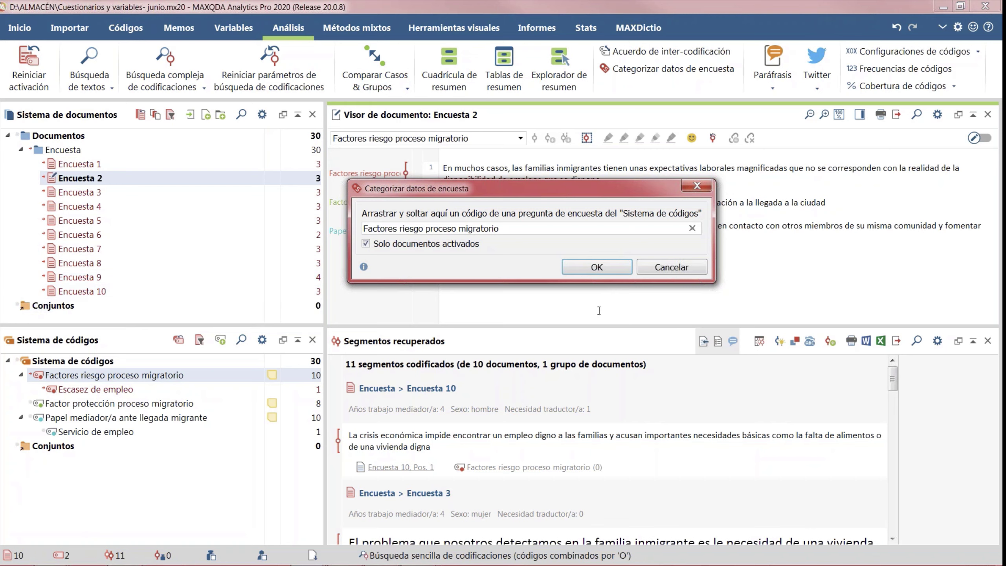
{"action": "left_click", "coordinate": [598, 267]}
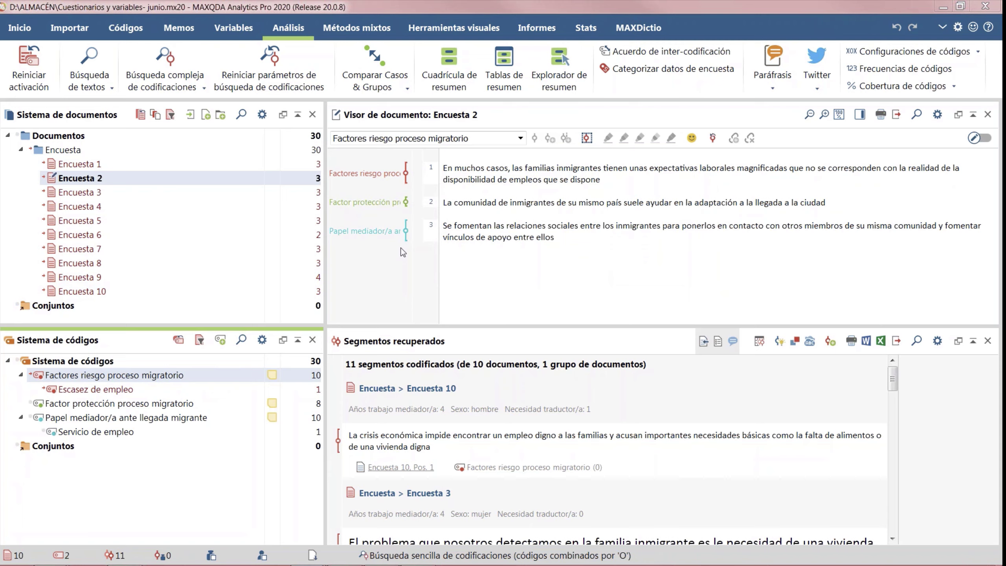
- Reposition the survey categorization window, look through the answers and make the window taller
{"action": "left_click_drag", "start_coordinate": [405, 160], "coordinate": [706, 64]}
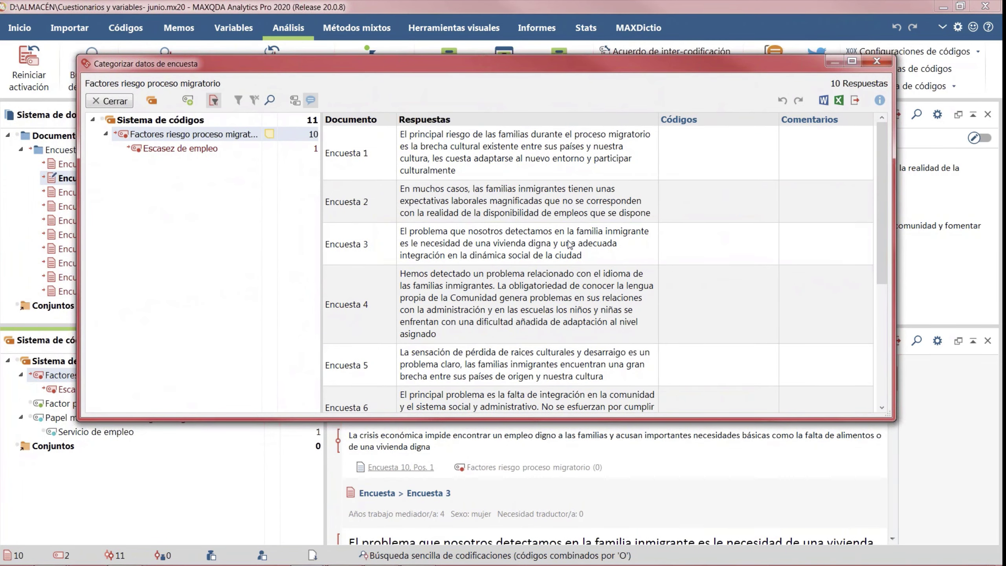
{"action": "scroll", "coordinate": [569, 244], "scroll_direction": "down", "scroll_amount": 3}
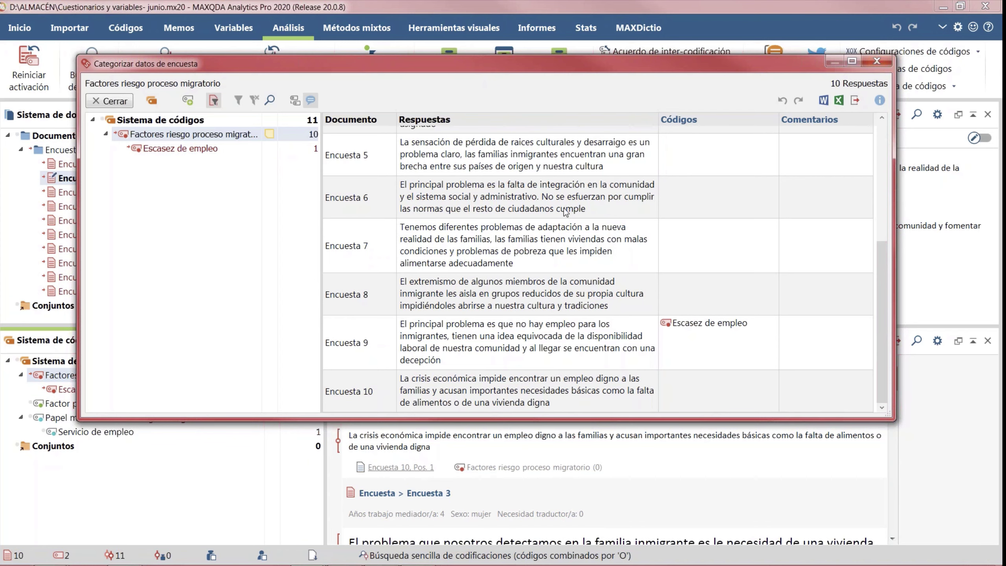
{"action": "left_click_drag", "start_coordinate": [333, 420], "coordinate": [276, 555]}
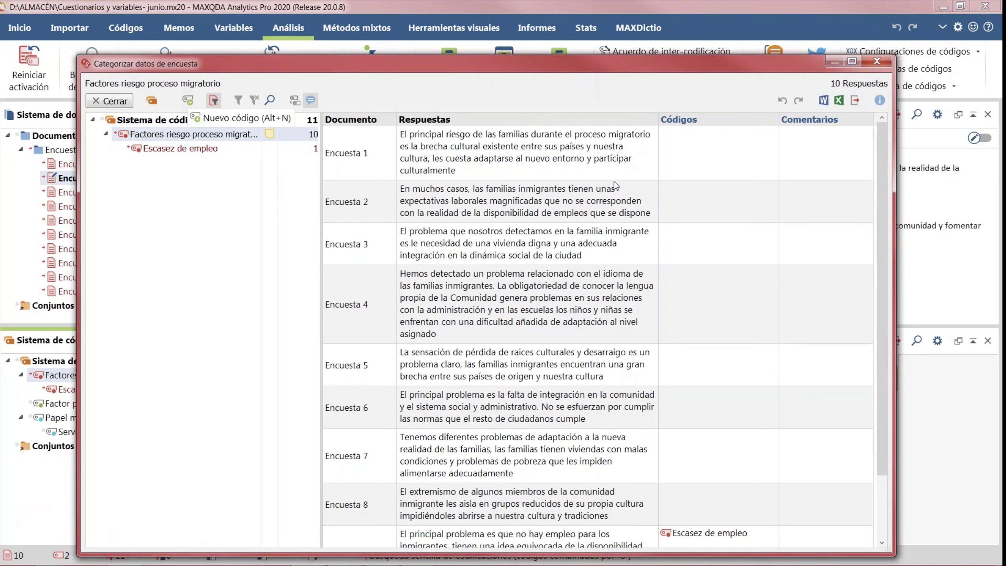
- Create the subcode Brecha cultural under Factores riesgo proceso migratorio, using the parent code's color
{"action": "left_click", "coordinate": [420, 150]}
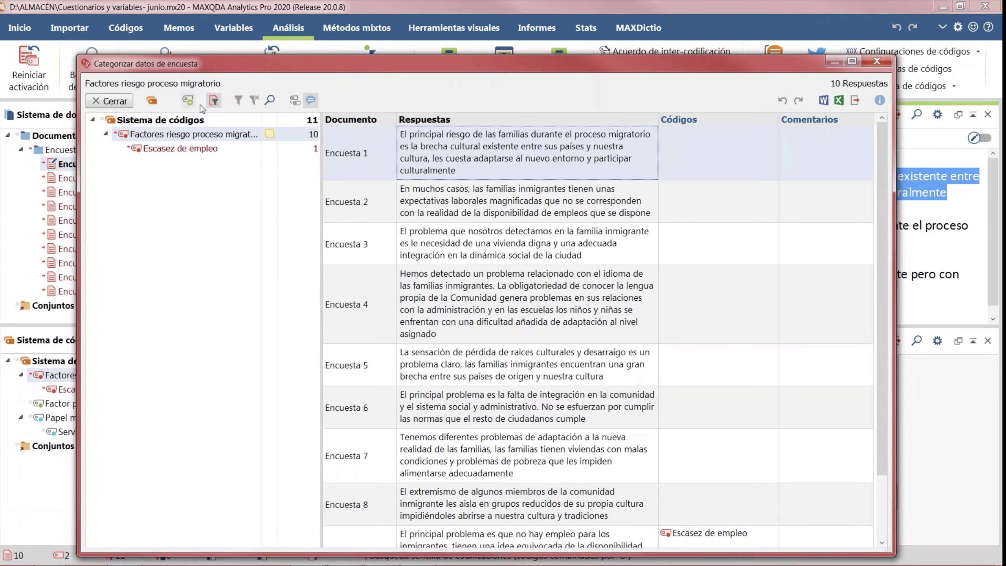
{"action": "left_click", "coordinate": [189, 102]}
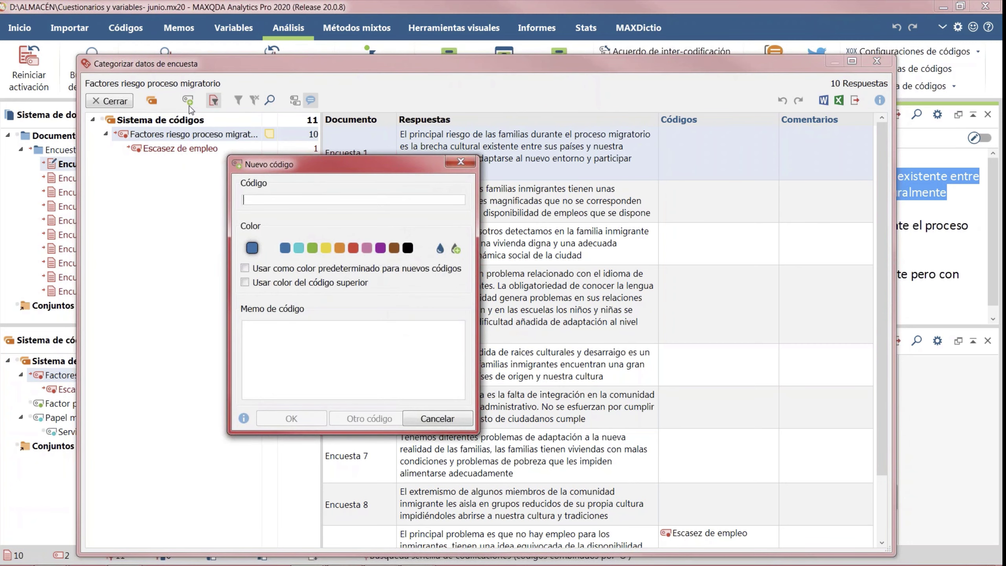
{"action": "type", "text": "Brecha"}
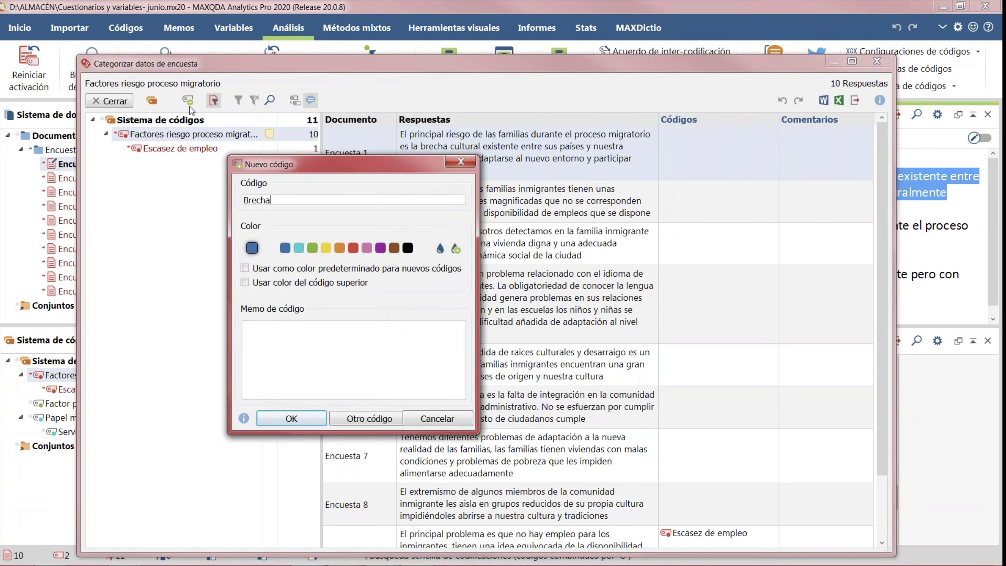
{"action": "type", "text": " cultural"}
{"action": "left_click", "coordinate": [328, 284]}
{"action": "left_click", "coordinate": [314, 419]}
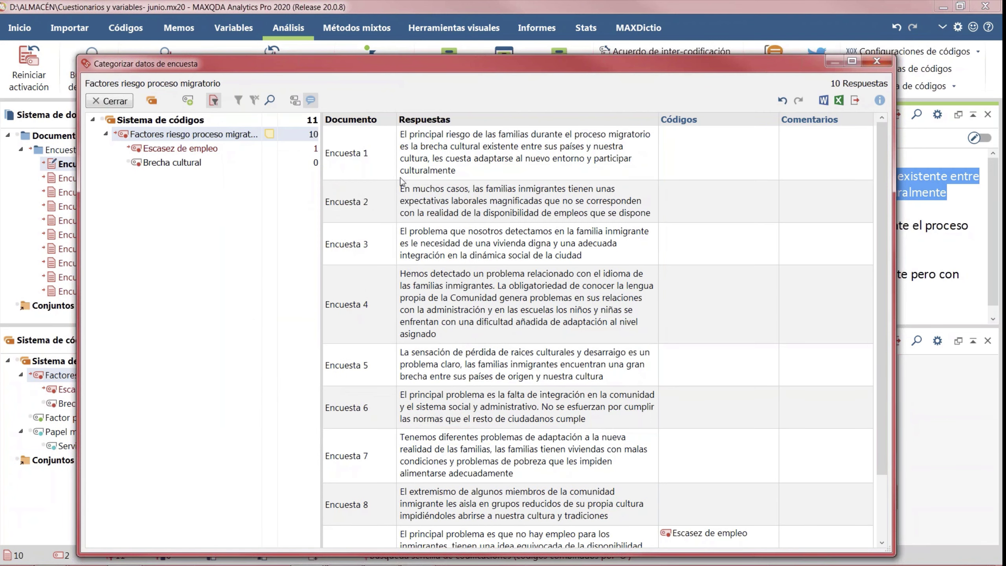
- Code Encuesta 1's answer from its beginning to "nuestra cultura" with Brecha cultural, and check the coding in the document
{"action": "left_click", "coordinate": [472, 155]}
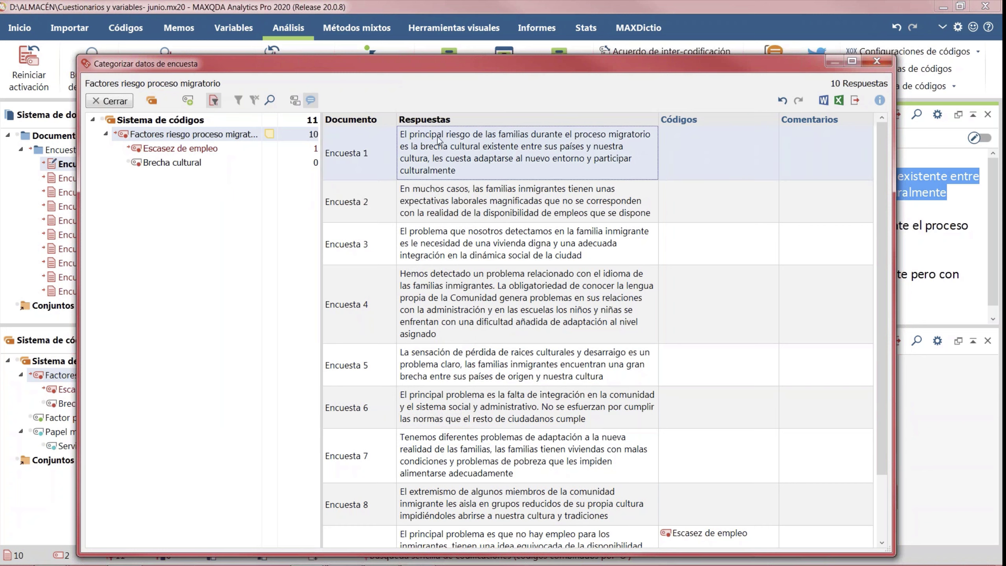
{"action": "left_click", "coordinate": [403, 138]}
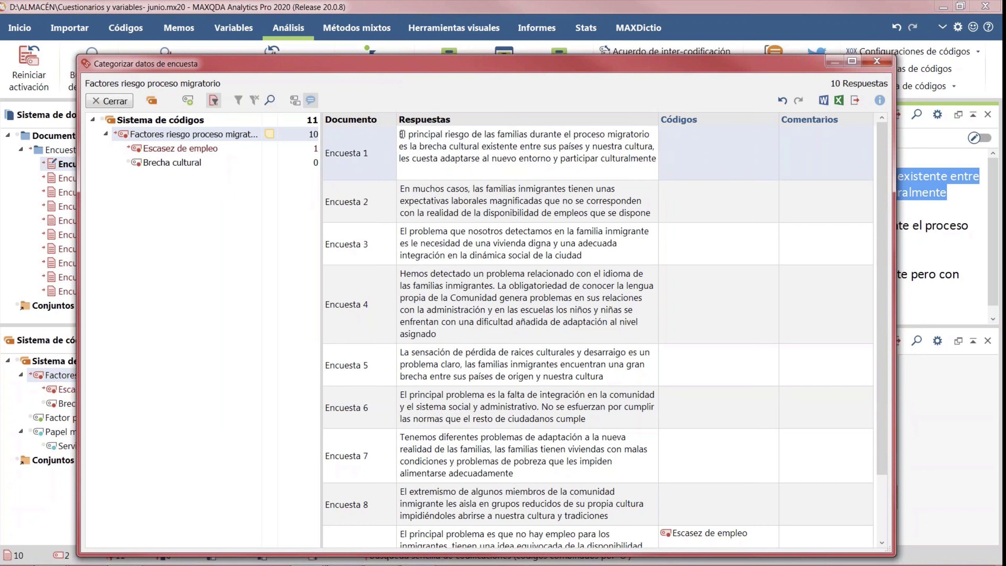
{"action": "left_click_drag", "start_coordinate": [399, 135], "coordinate": [653, 146]}
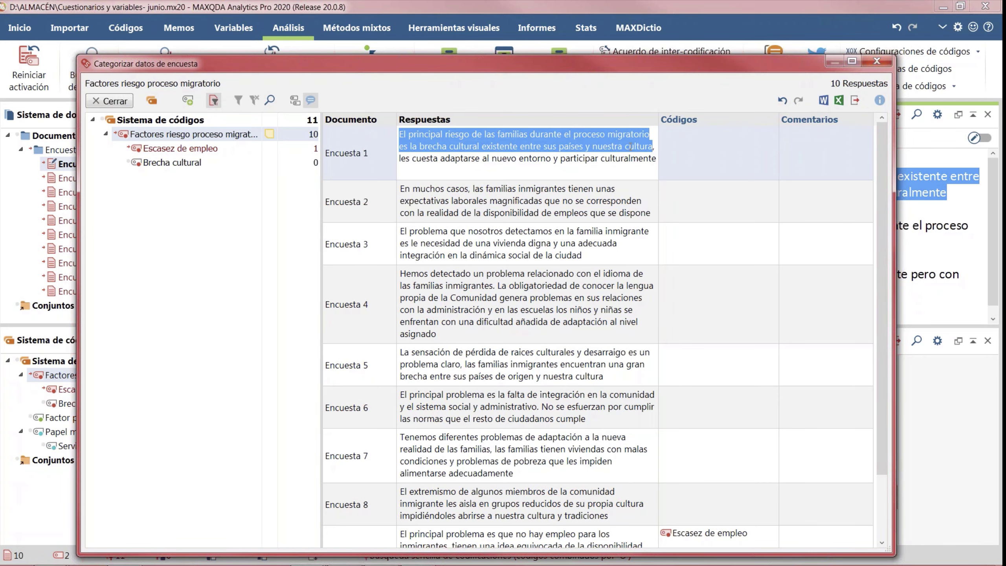
{"action": "left_click_drag", "start_coordinate": [408, 145], "coordinate": [245, 162]}
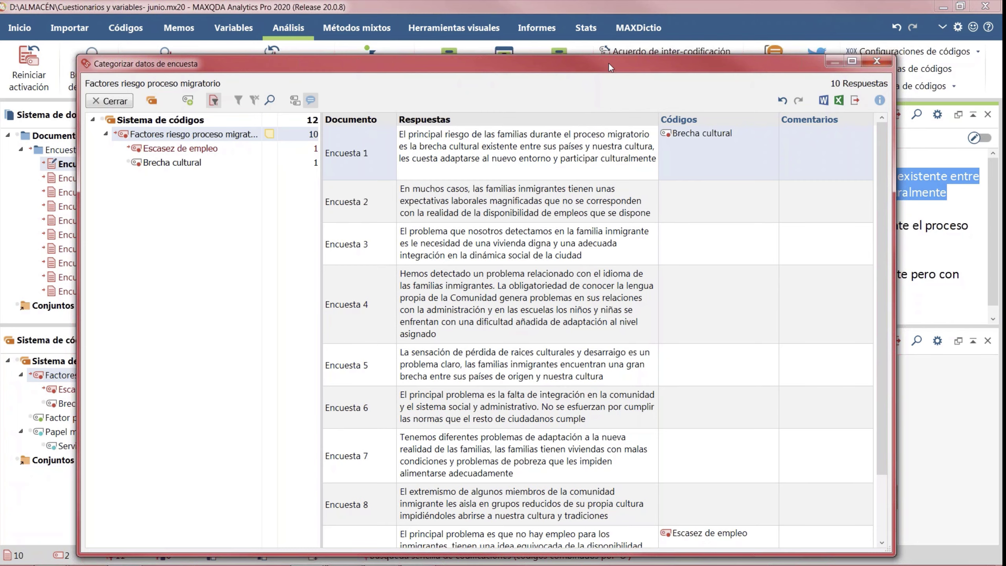
{"action": "left_click_drag", "start_coordinate": [608, 63], "coordinate": [682, 249]}
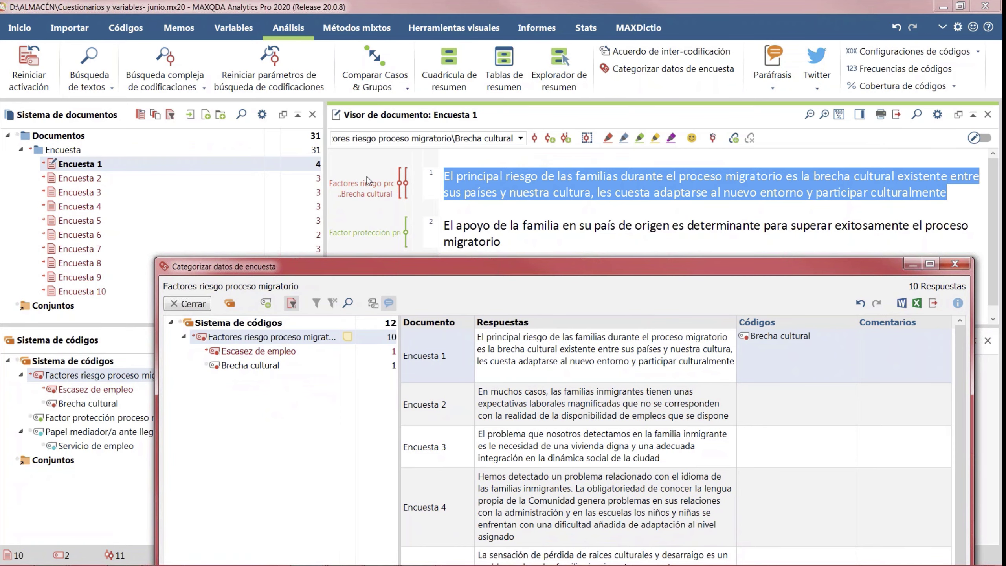
{"action": "left_click_drag", "start_coordinate": [448, 268], "coordinate": [401, 31]}
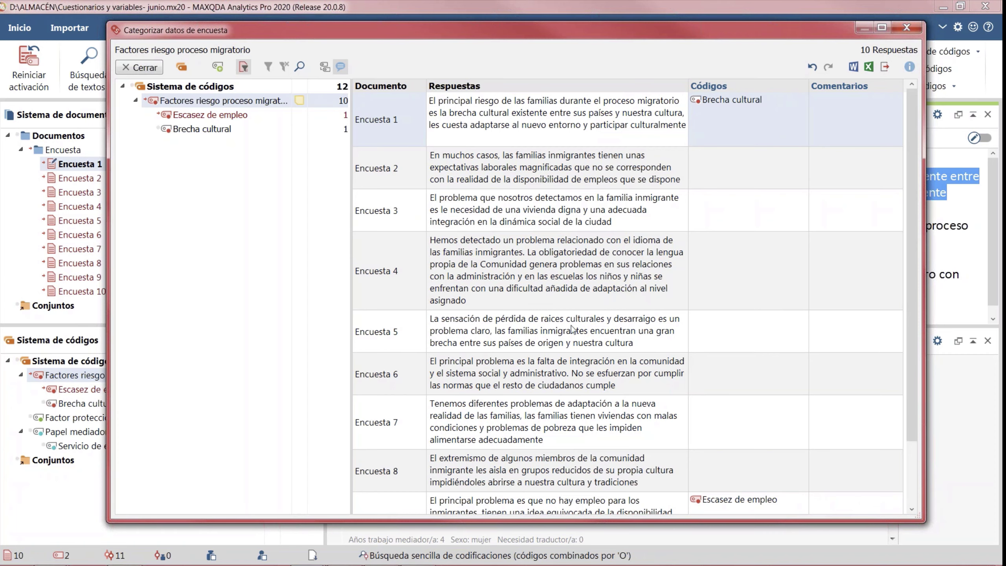
- Try to code Encuesta 5's answer up to "problema claro" with Brecha cultural, and return to the Factores riesgo proceso migratorio answers
{"action": "scroll", "coordinate": [576, 212], "scroll_direction": "down", "scroll_amount": 2}
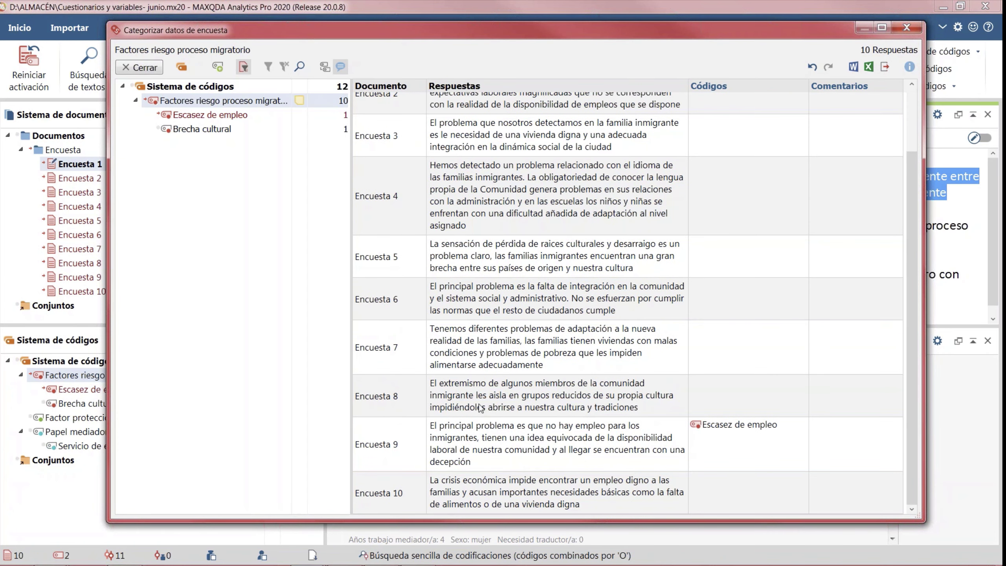
{"action": "left_click", "coordinate": [442, 249]}
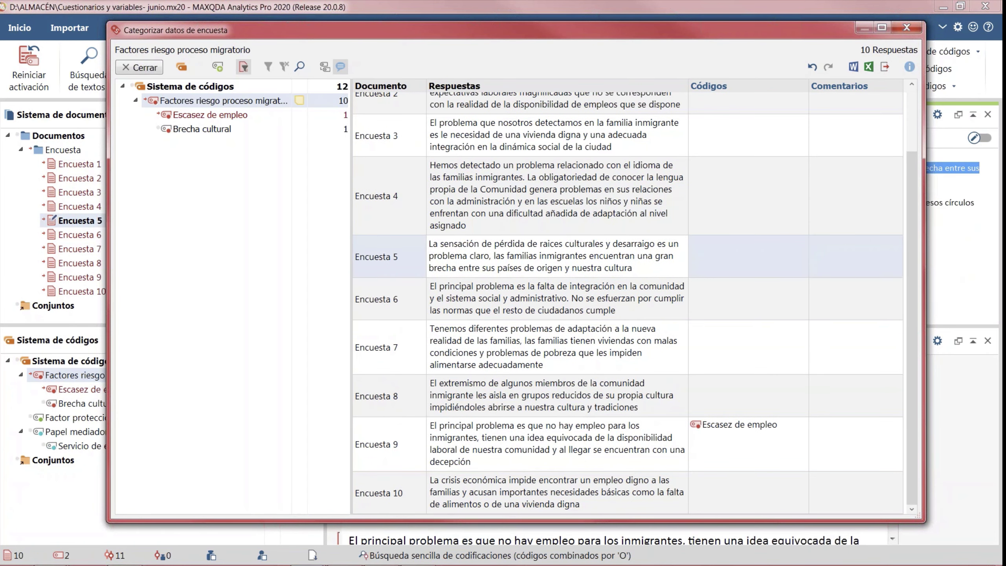
{"action": "left_click_drag", "start_coordinate": [430, 245], "coordinate": [490, 254]}
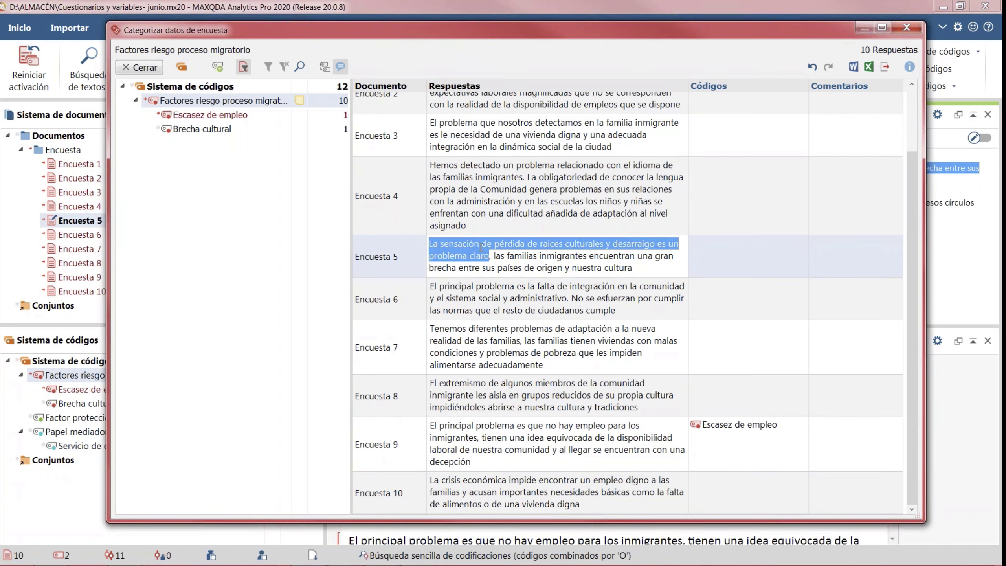
{"action": "mouse_move", "coordinate": [230, 132]}
{"action": "left_mouse_down"}
{"action": "mouse_move", "coordinate": [288, 148]}
{"action": "mouse_move", "coordinate": [244, 132]}
{"action": "left_mouse_up"}
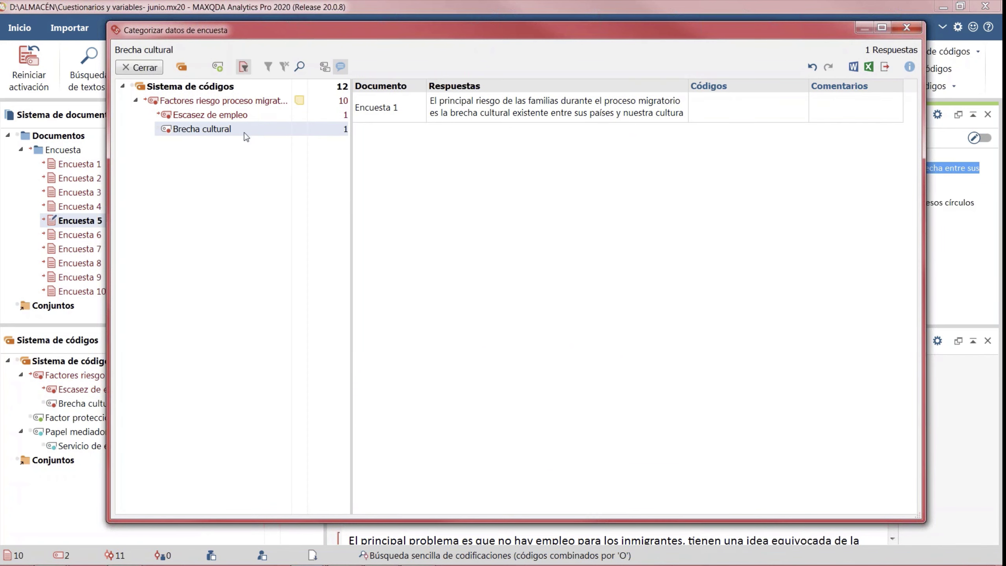
{"action": "left_click", "coordinate": [228, 101]}
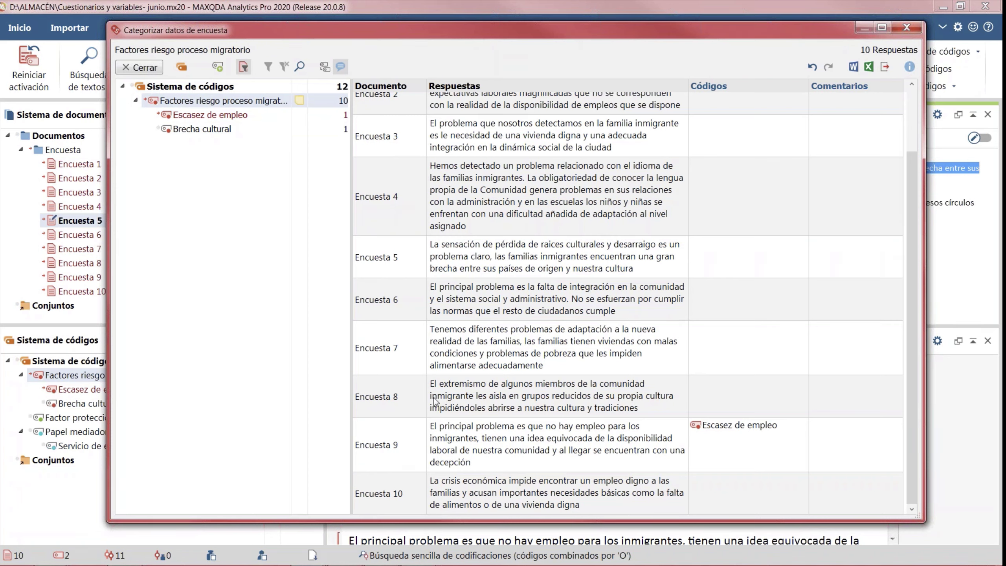
- Code a passage from the start of Encuesta 7's answer with Brecha cultural
{"action": "left_click", "coordinate": [433, 332]}
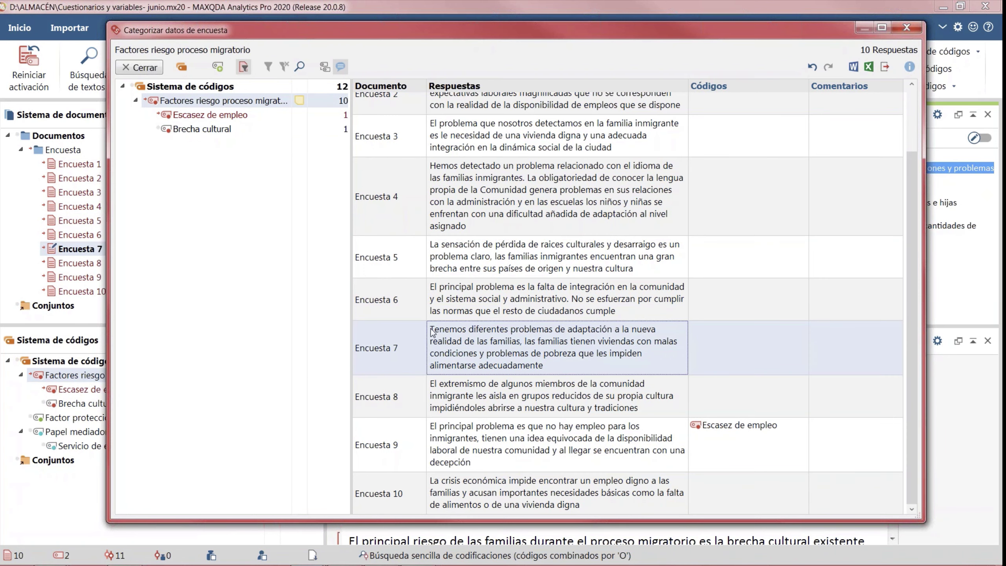
{"action": "left_click", "coordinate": [433, 333]}
{"action": "left_click_drag", "start_coordinate": [431, 331], "coordinate": [286, 126]}
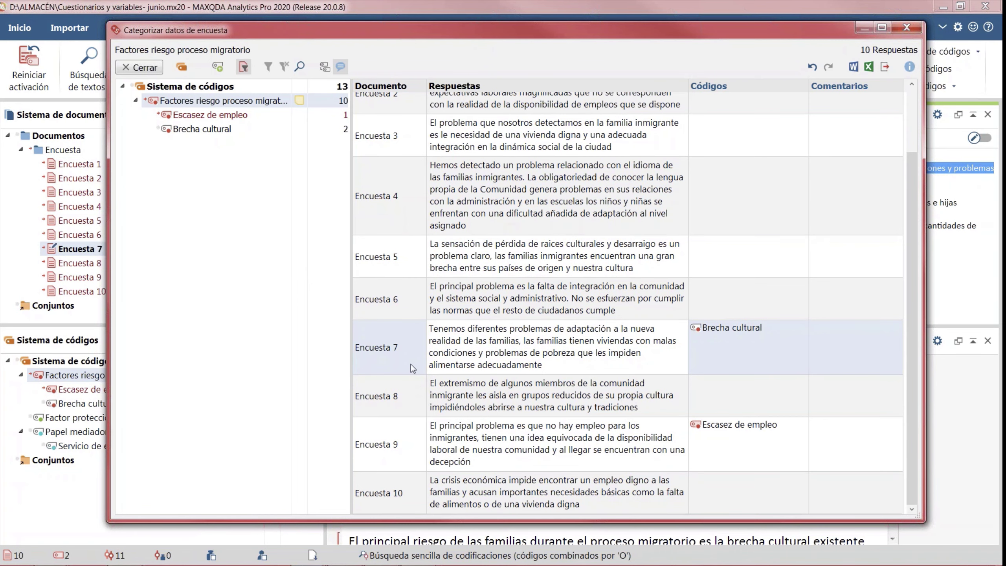
- Create the subcode Problema idioma in the parent's color and code the opening of Encuesta 4's answer with it
{"action": "scroll", "coordinate": [411, 364], "scroll_direction": "up", "scroll_amount": 2}
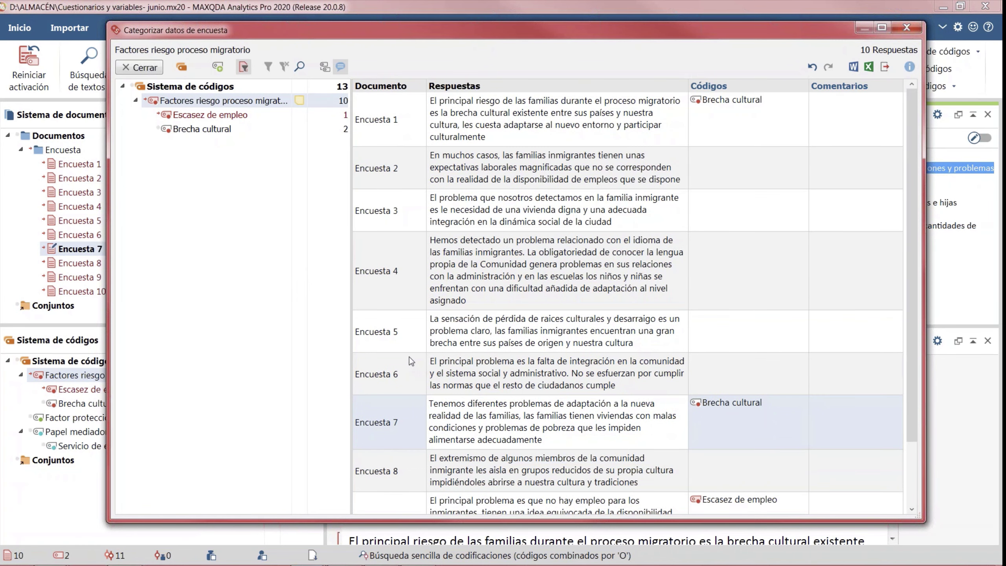
{"action": "left_click", "coordinate": [431, 245]}
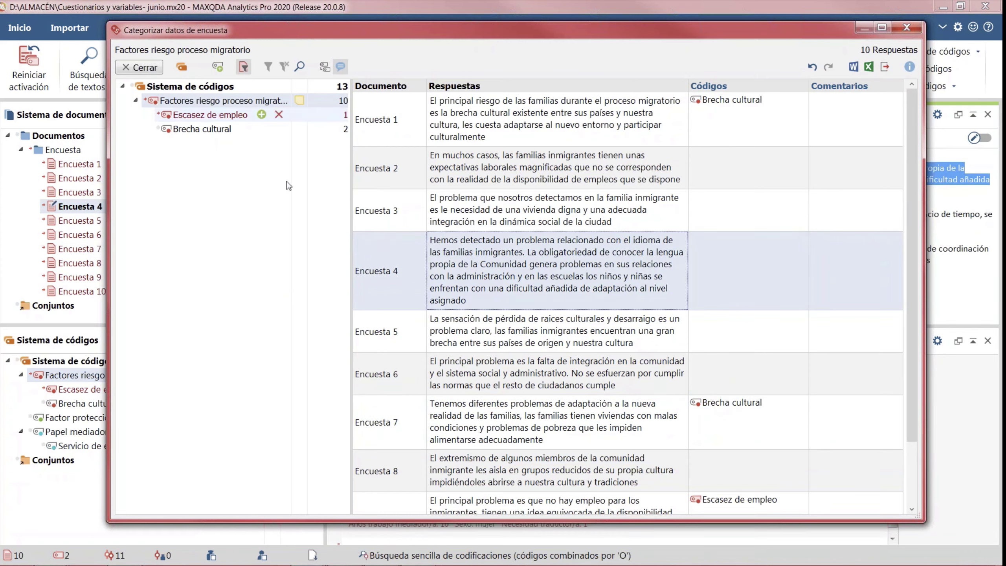
{"action": "left_click", "coordinate": [223, 68]}
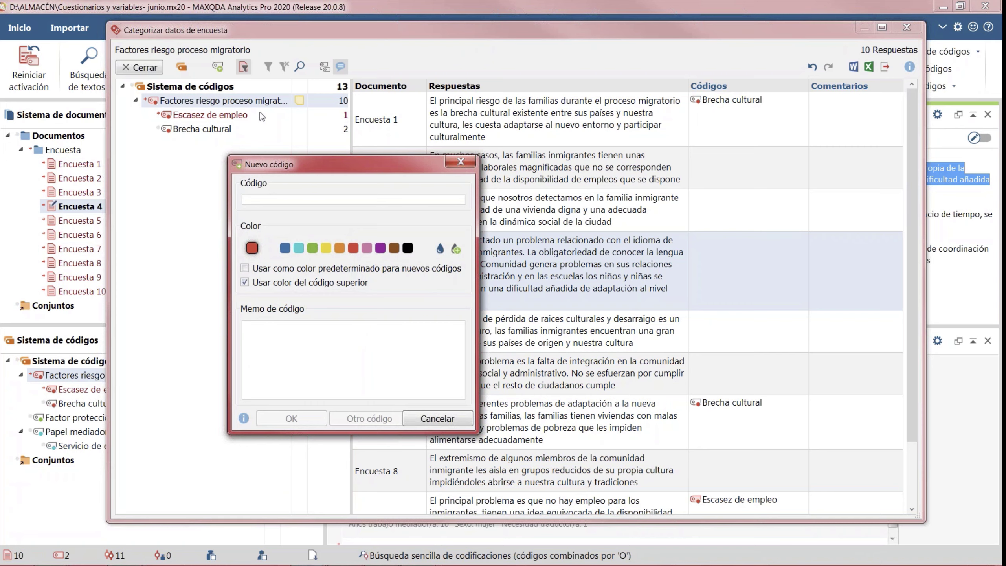
{"action": "type", "text": "Problema "}
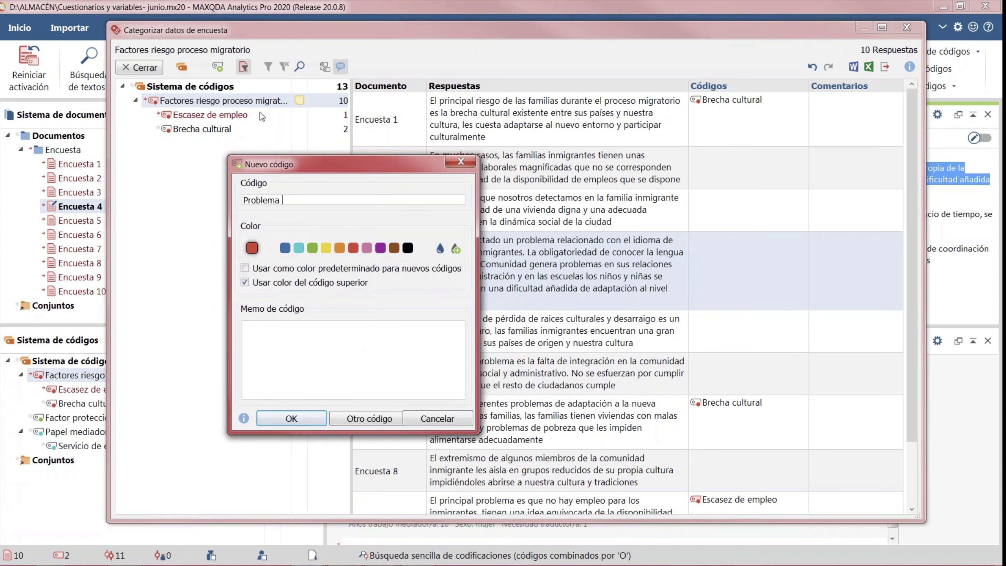
{"action": "type", "text": "idioma"}
{"action": "key", "text": "Return"}
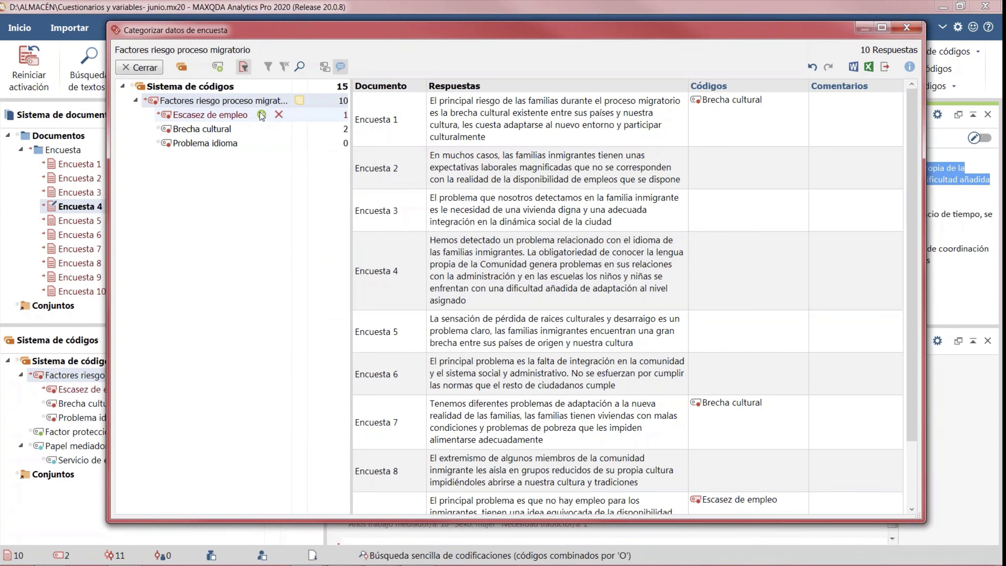
{"action": "left_click", "coordinate": [433, 244]}
{"action": "left_click_drag", "start_coordinate": [430, 240], "coordinate": [307, 144]}
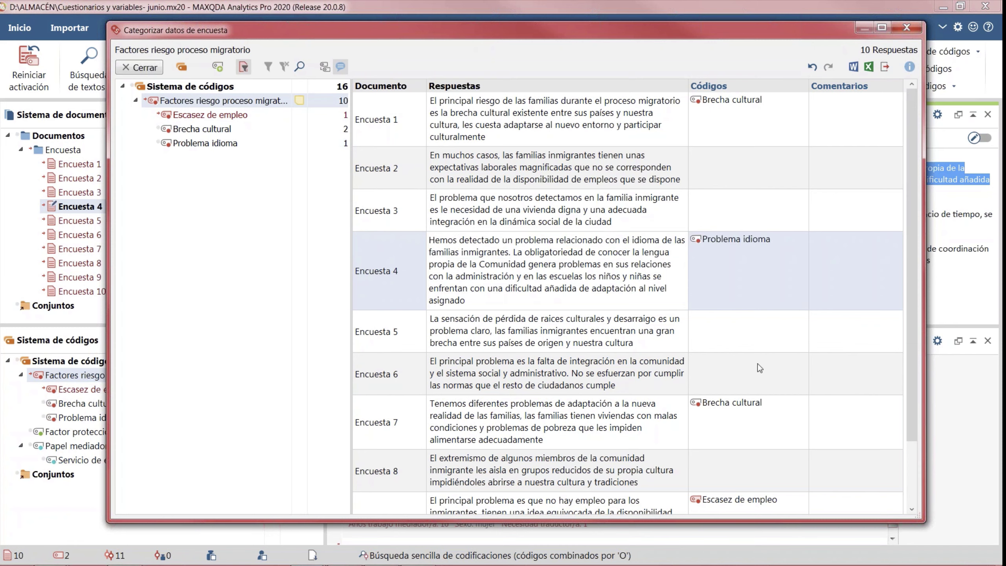
- Display the complete code system in the categorization window, and return to only the Factores riesgo proceso migratorio codes
{"action": "left_click", "coordinate": [179, 71]}
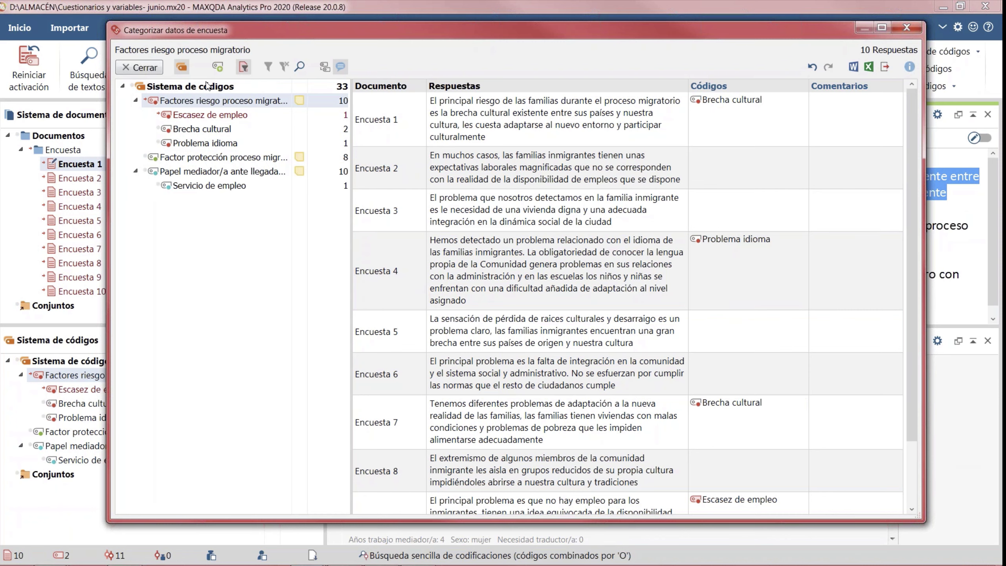
{"action": "mouse_move", "coordinate": [191, 184]}
{"action": "left_click", "coordinate": [834, 112]}
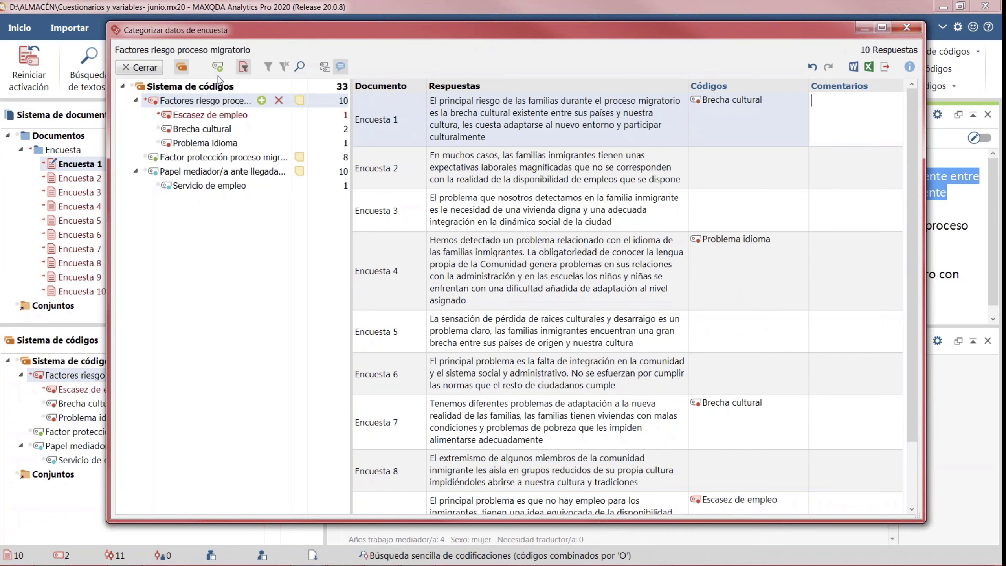
{"action": "left_click", "coordinate": [182, 68]}
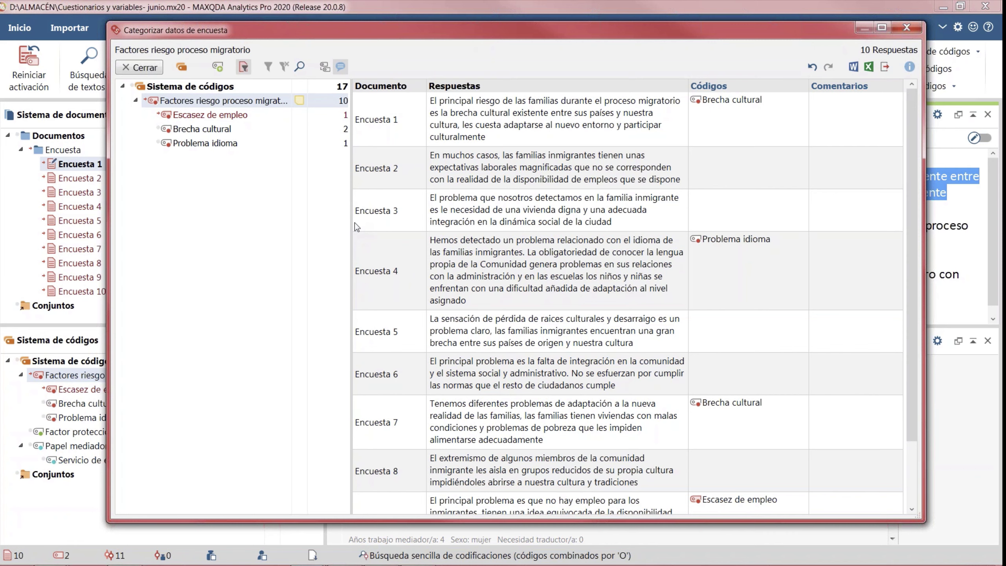
- Add the comment "Brecha cultural como concepto ideológico." to Encuesta 1's answer
{"action": "left_click", "coordinate": [846, 113]}
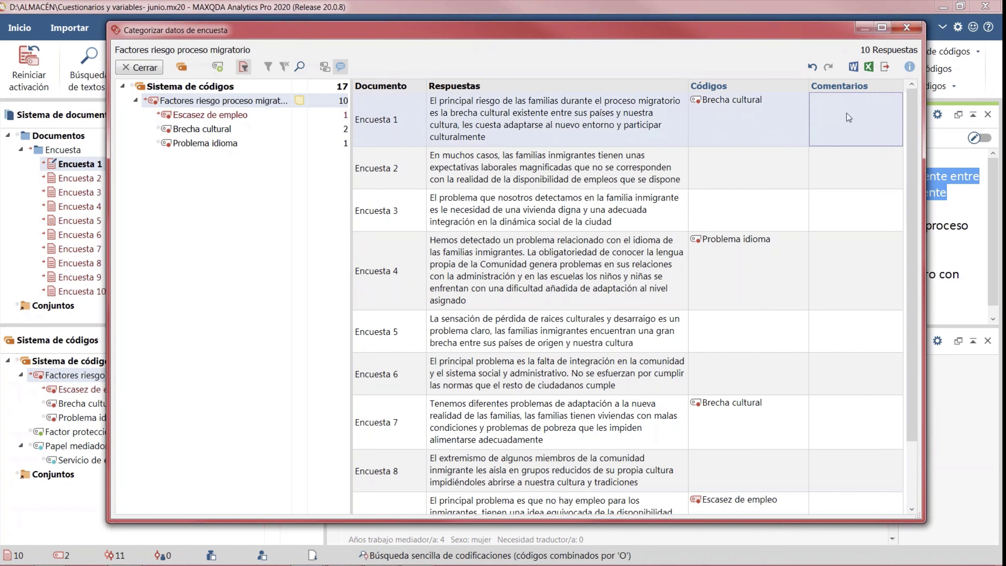
{"action": "left_click", "coordinate": [846, 113]}
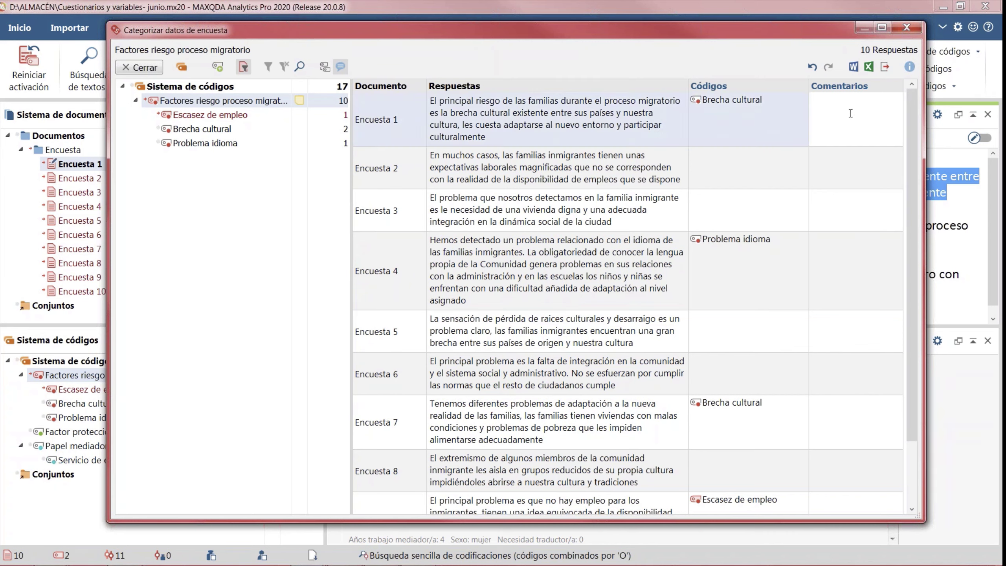
{"action": "type", "text": "Brecha cultural como conce"}
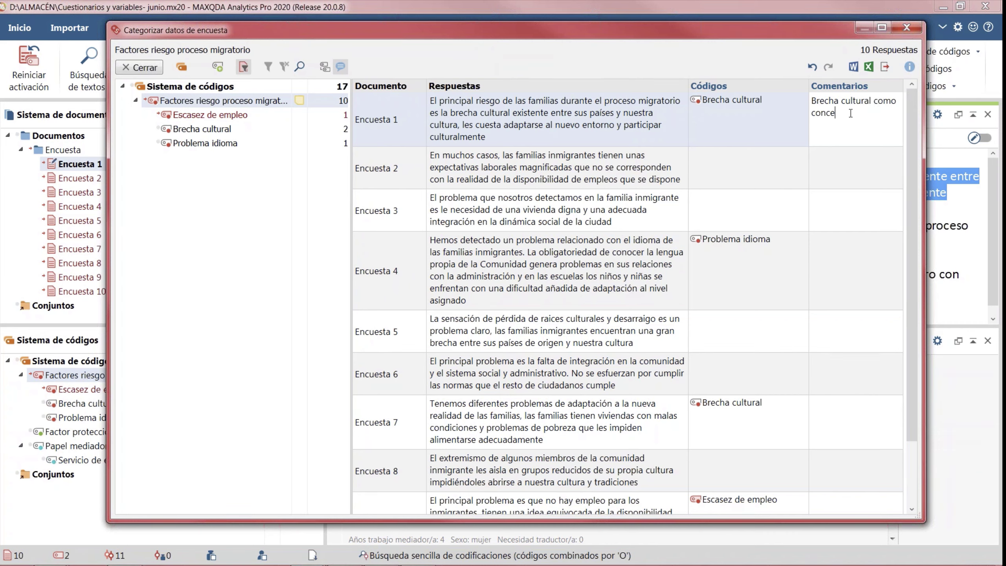
{"action": "type", "text": "pto ideológico."}
{"action": "key", "text": "Return"}
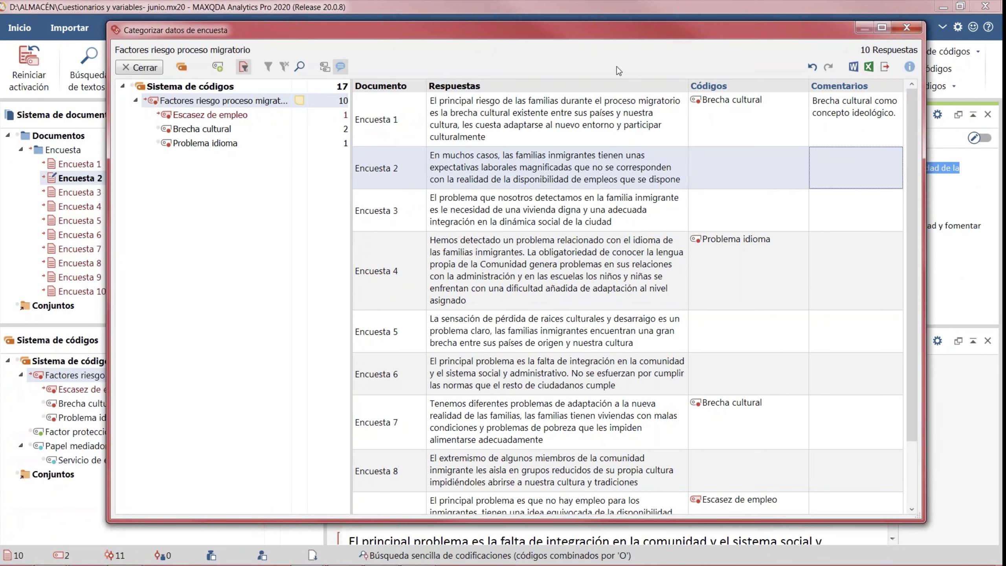
- Lower the upper edge of the survey data categorization window to uncover the main window, and close the categorization window
{"action": "left_click_drag", "start_coordinate": [613, 24], "coordinate": [653, 214]}
{"action": "left_click_drag", "start_coordinate": [660, 180], "coordinate": [634, 89]}
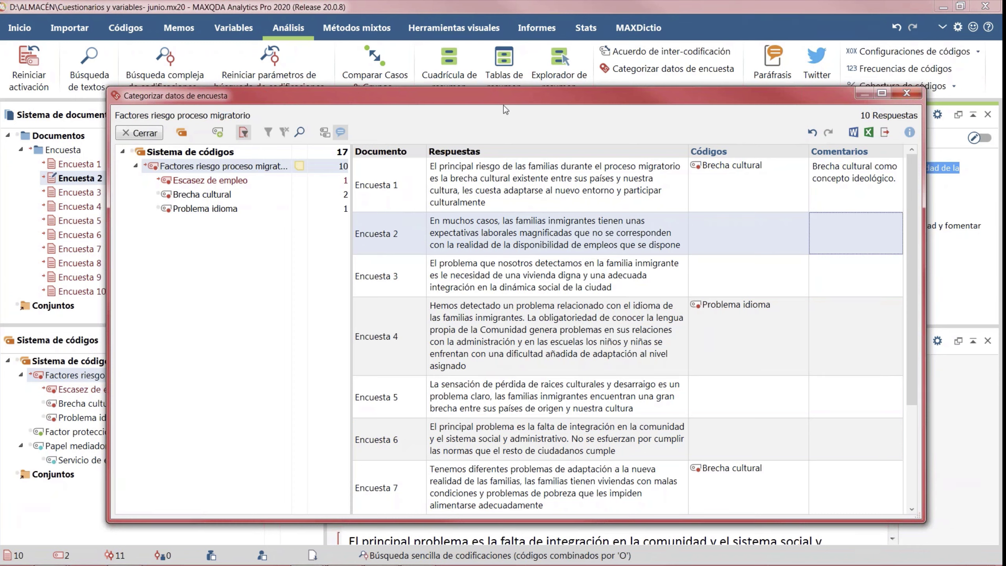
{"action": "left_click", "coordinate": [907, 94]}
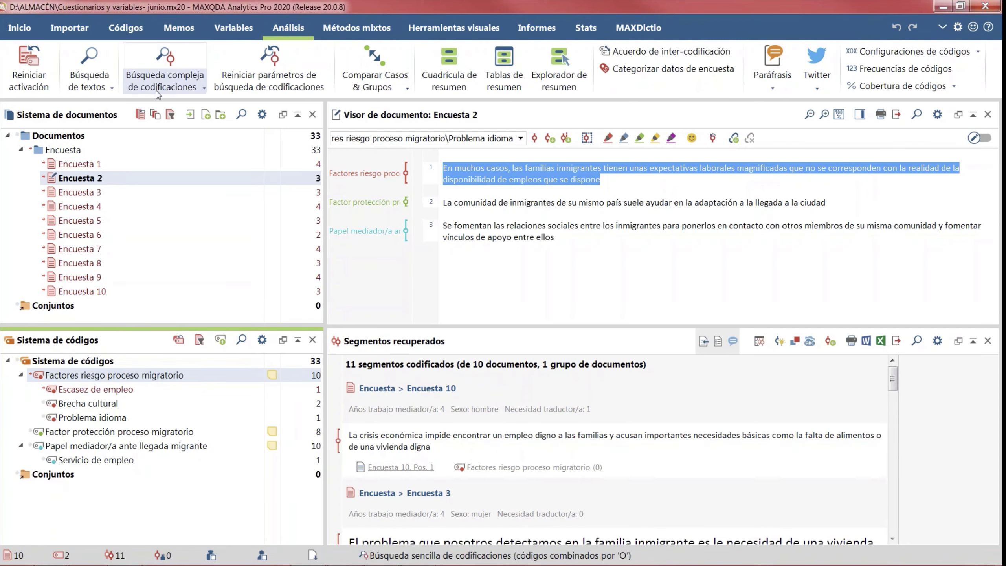
{"action": "mouse_move", "coordinate": [249, 207]}
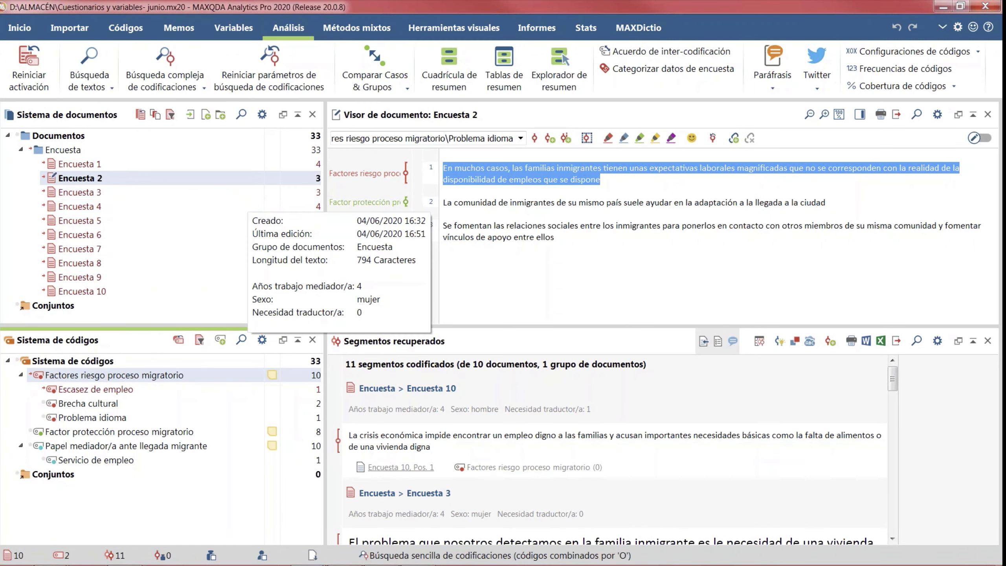
{"action": "left_click", "coordinate": [347, 29]}
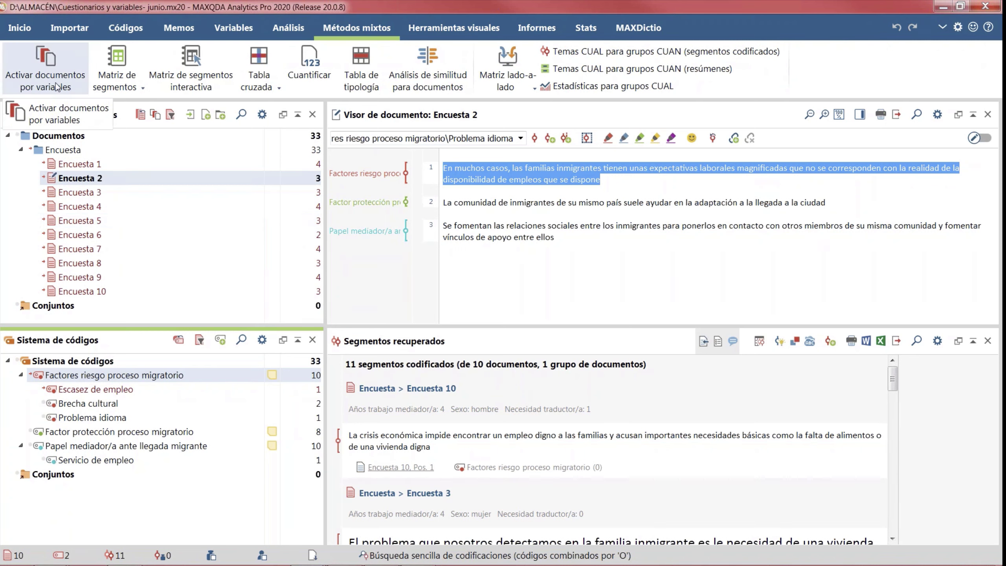
{"action": "scroll", "coordinate": [55, 83], "scroll_direction": "up", "scroll_amount": 1}
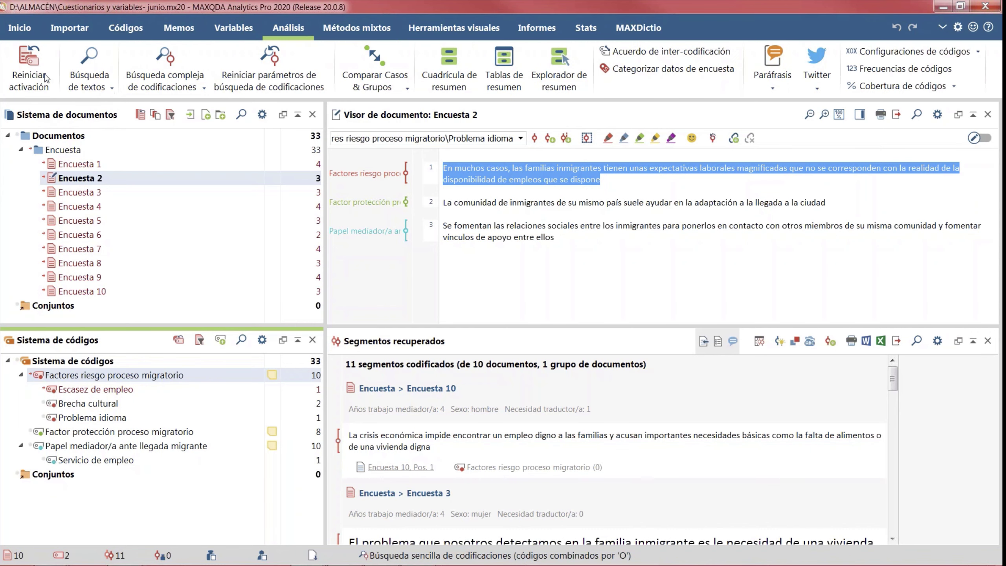